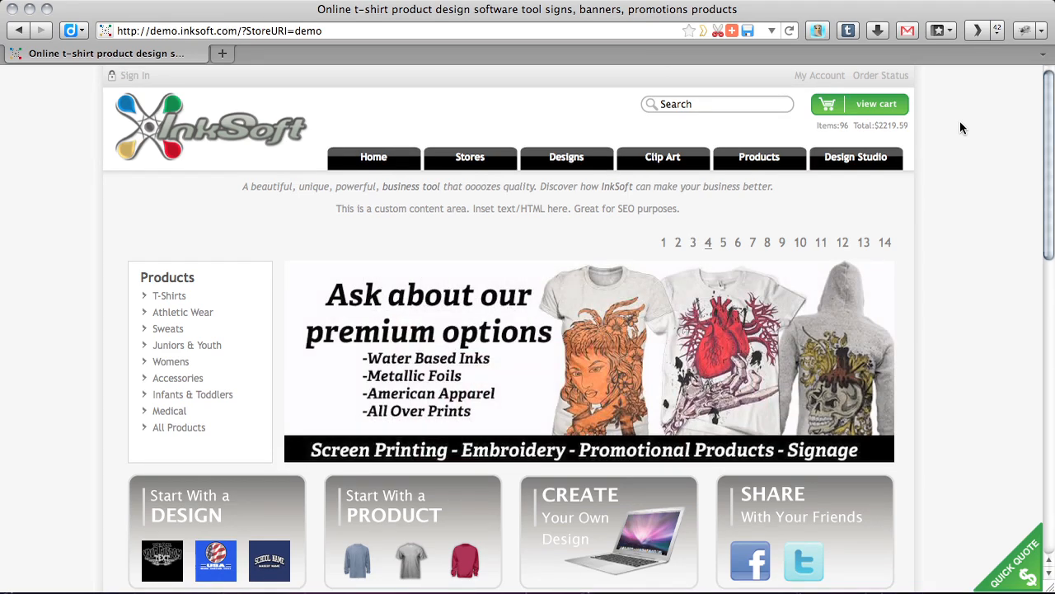
Add two size L White District Threads Baseball Mom Rhinestone T Shirts to the shopping cart
scroll(651, 175, down, 5)
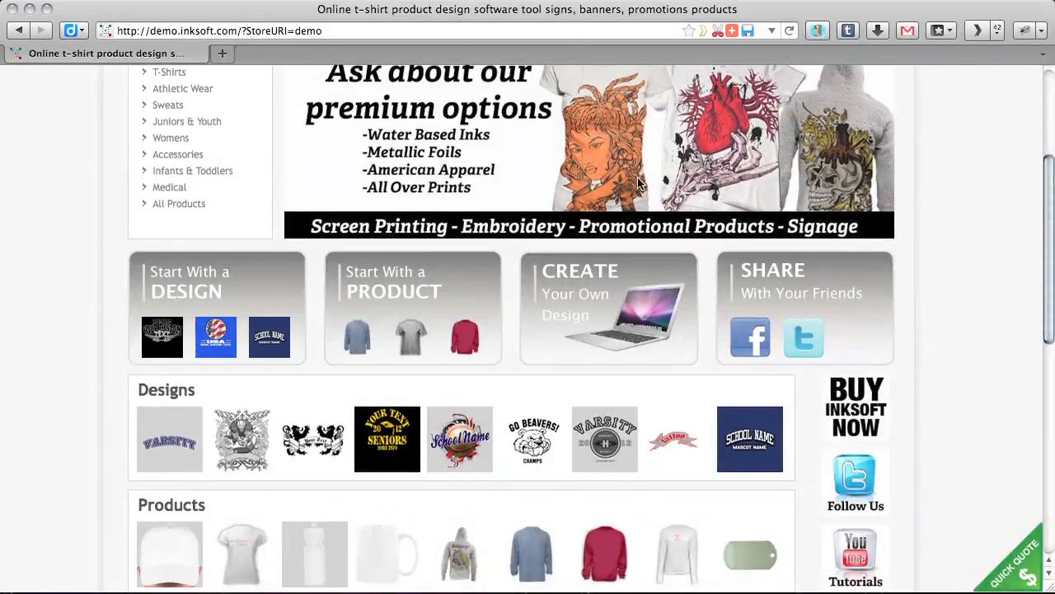
scroll(640, 183, down, 1)
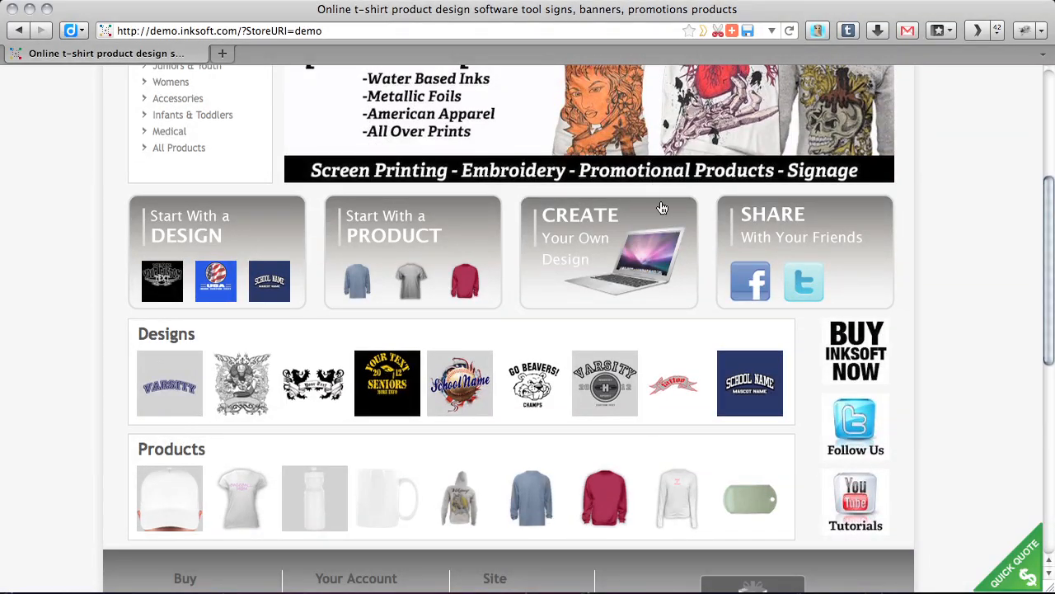
click(244, 497)
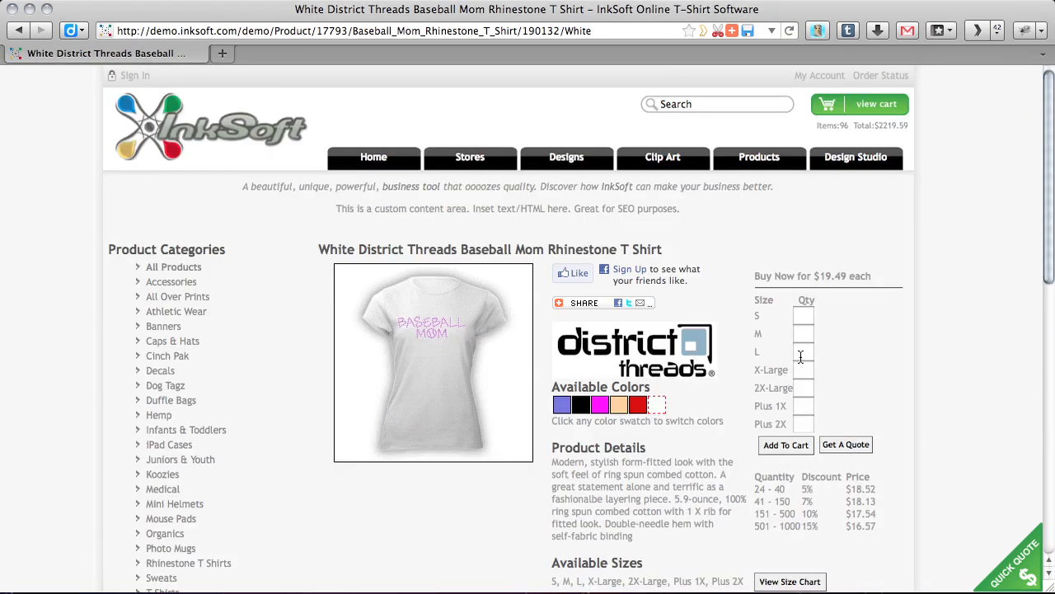
click(801, 353)
text(2)
click(799, 444)
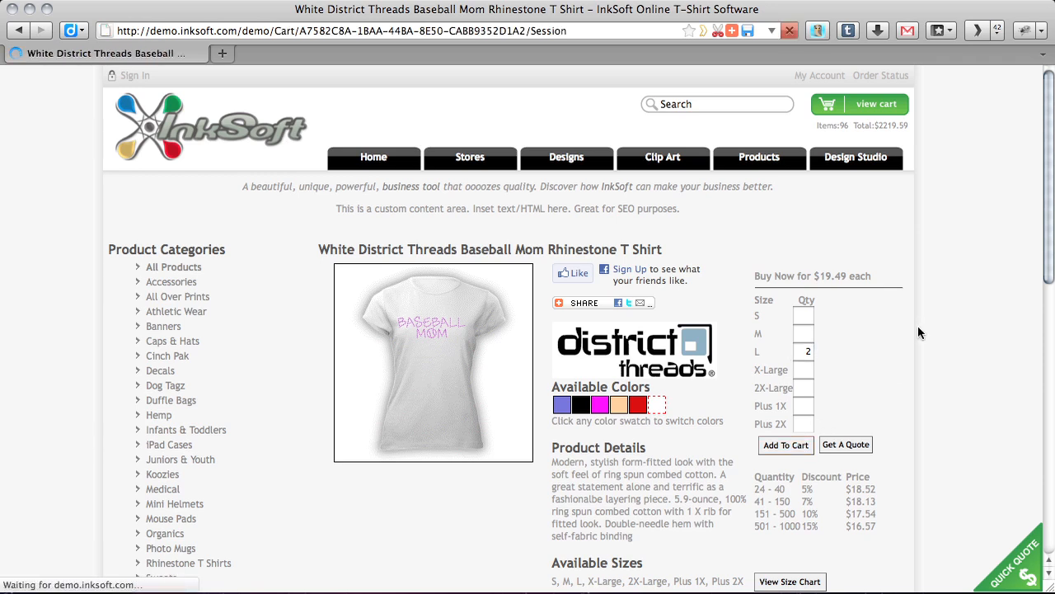
Update the cart's shipping estimate for zip code 85268 and check the city matched to it
scroll(864, 315, down, 5)
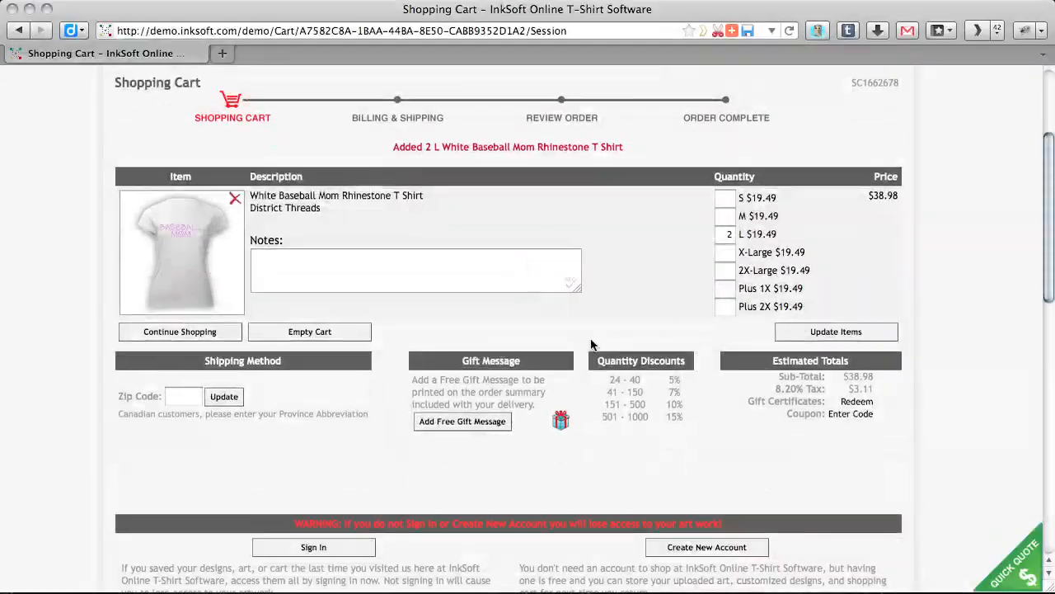
click(181, 394)
text(85268)
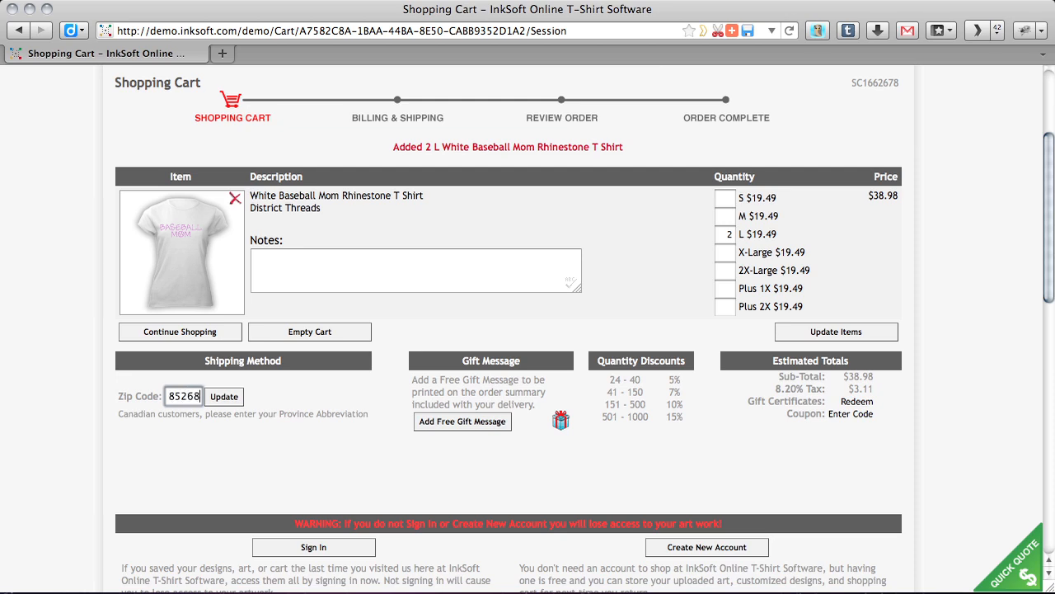
click(224, 397)
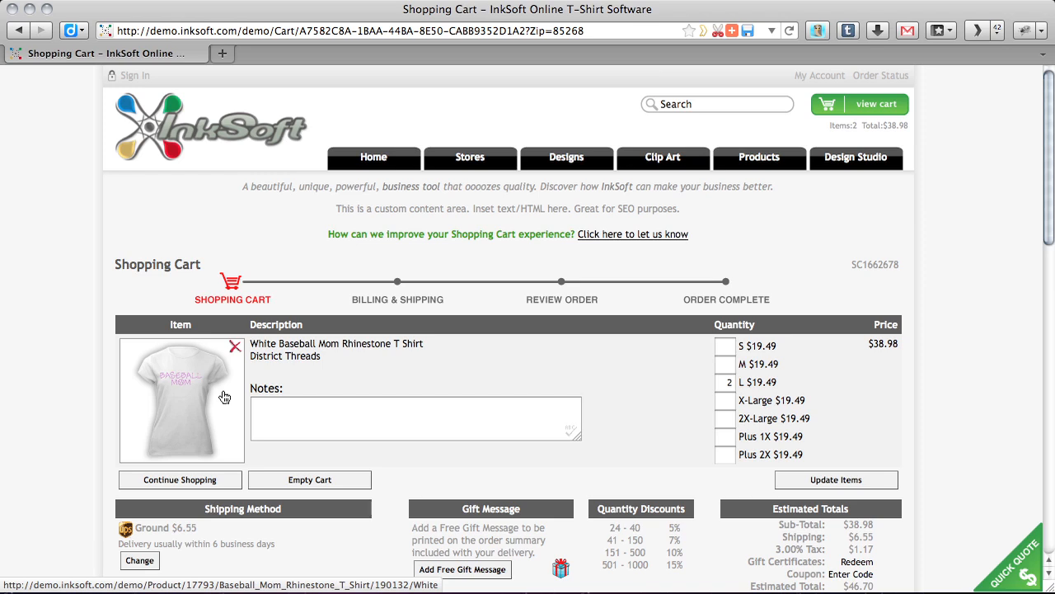
mouse_move(223, 416)
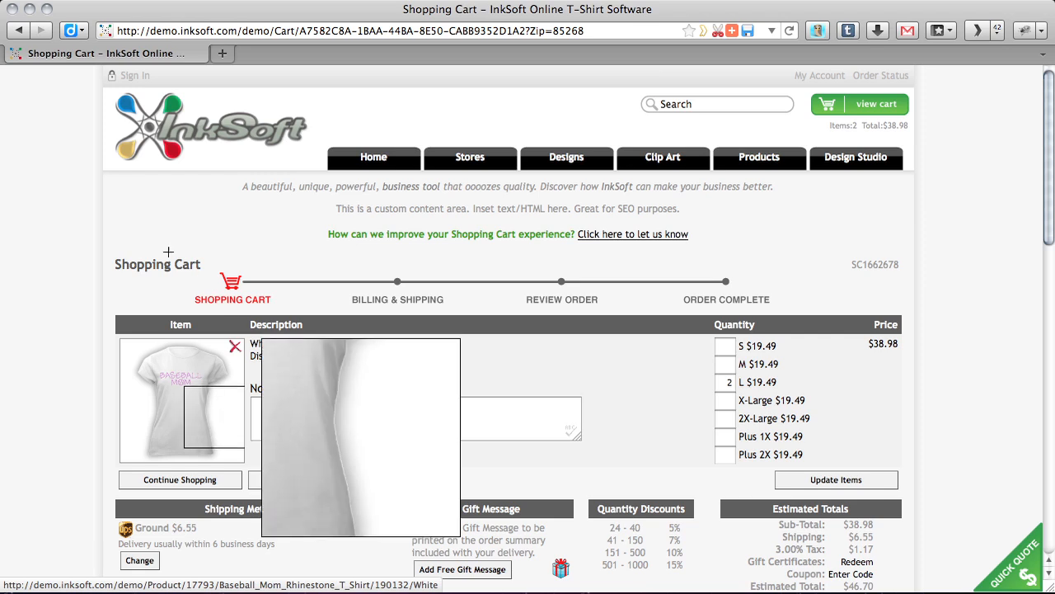
scroll(76, 231, down, 3)
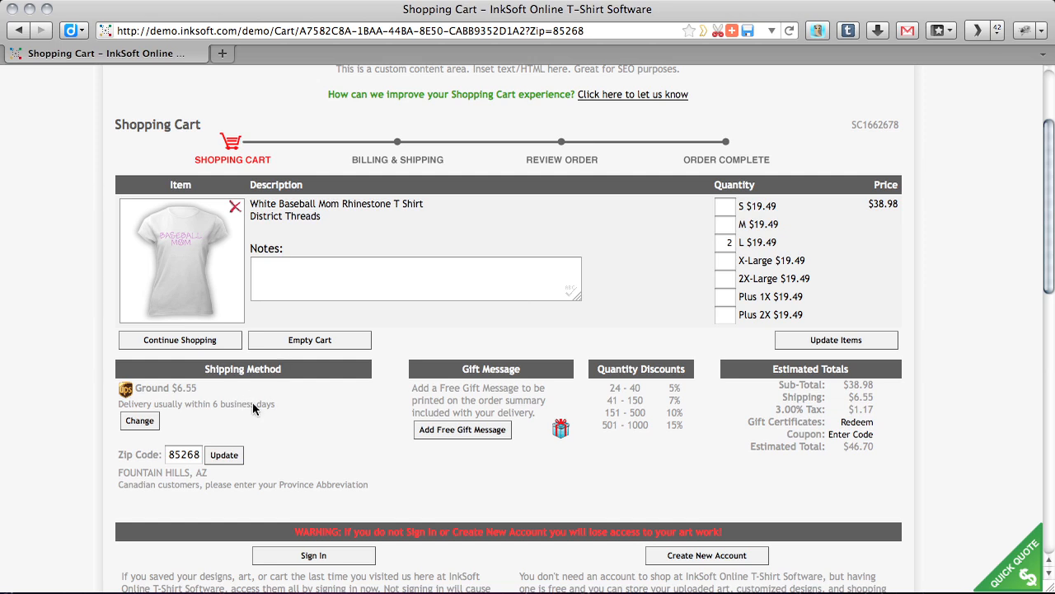
drag(119, 473, 207, 470)
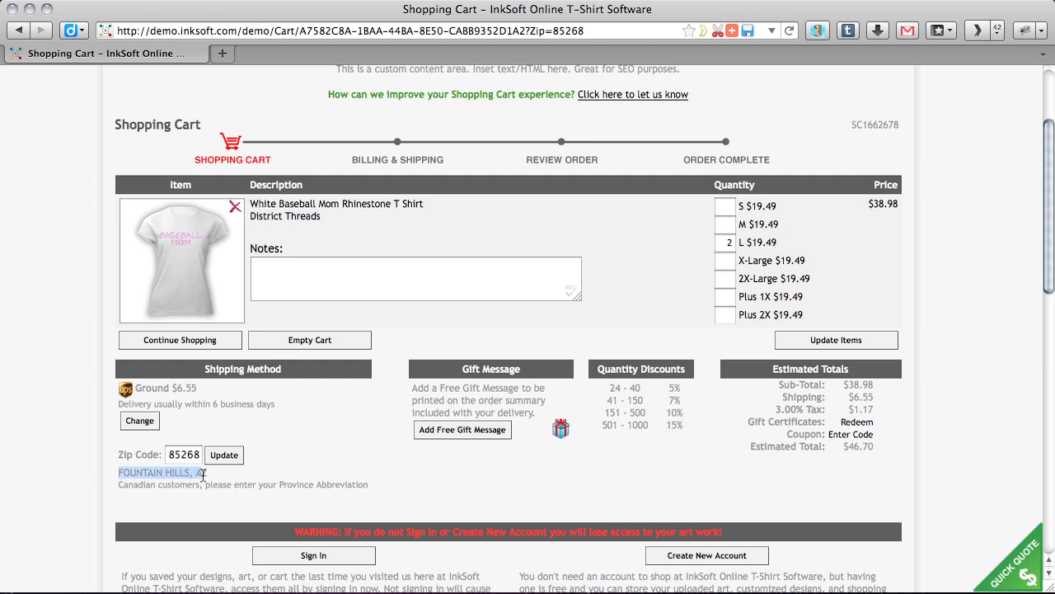
click(378, 460)
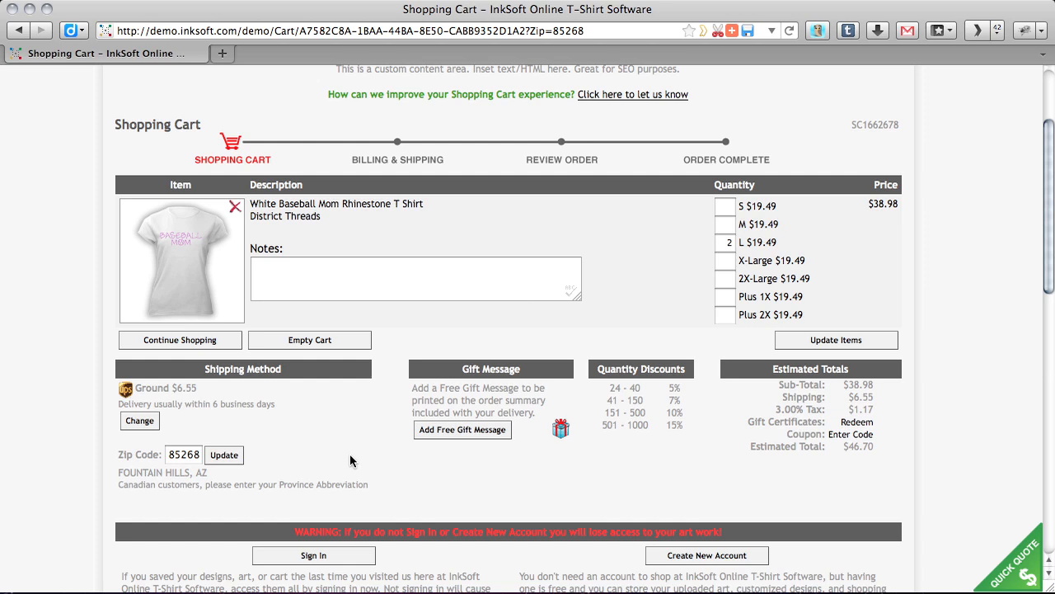
Review the available shipping methods for the order, keep UPS Ground selected and return to the cart
click(147, 422)
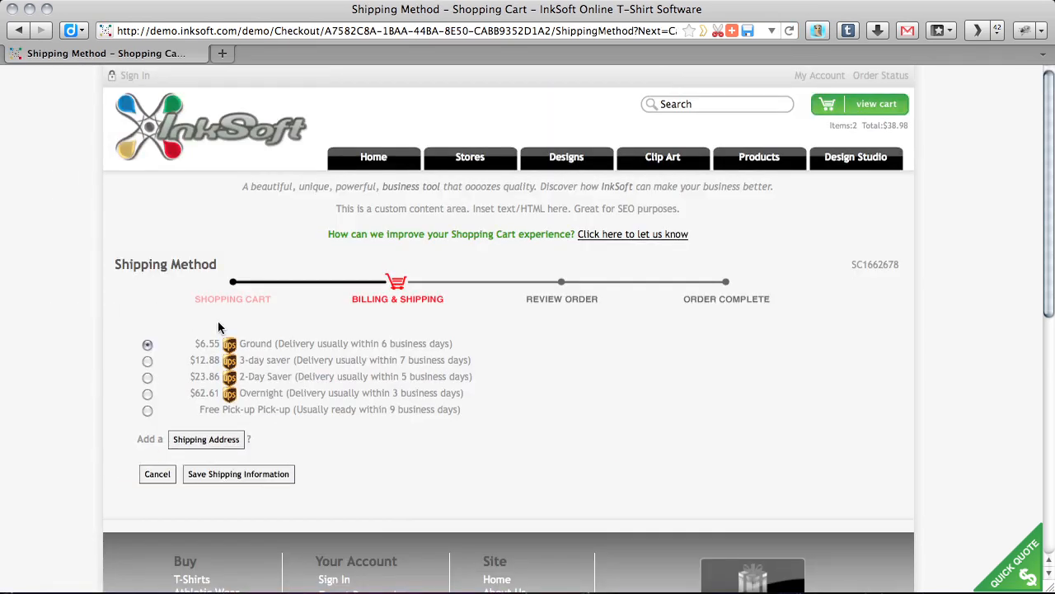
scroll(280, 344, down, 2)
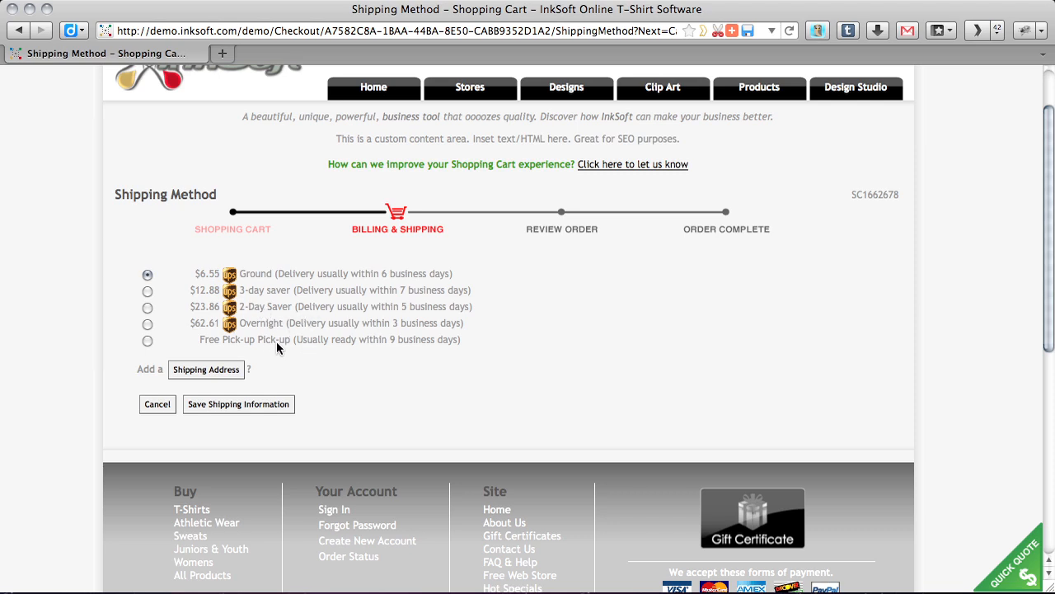
click(330, 339)
click(147, 274)
click(219, 371)
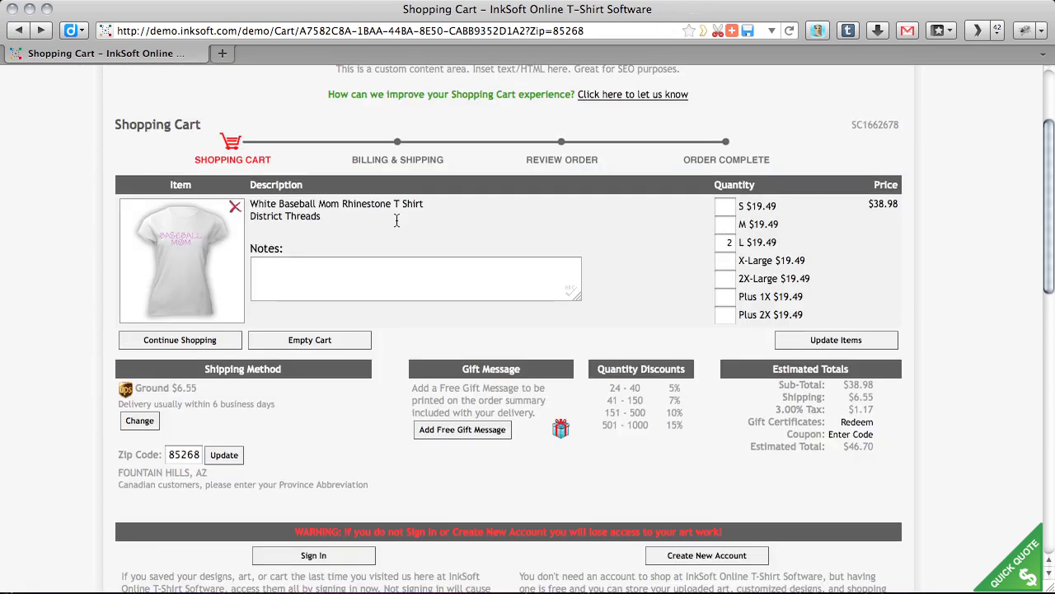
Proceed from the cart to checkout and look over the blank shipping address form
scroll(725, 369, down, 2)
scroll(727, 370, down, 2)
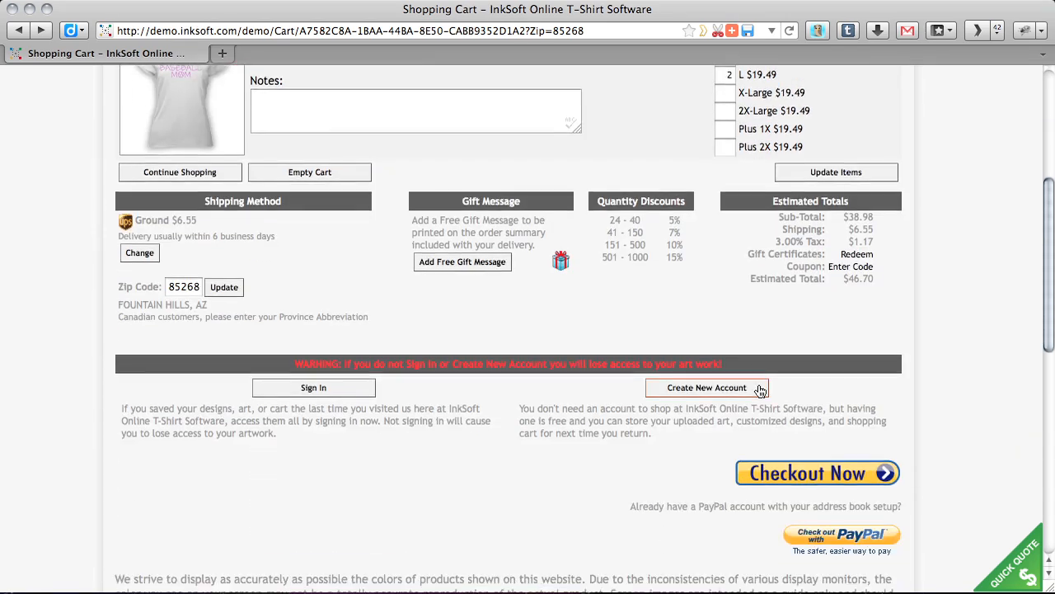
click(804, 475)
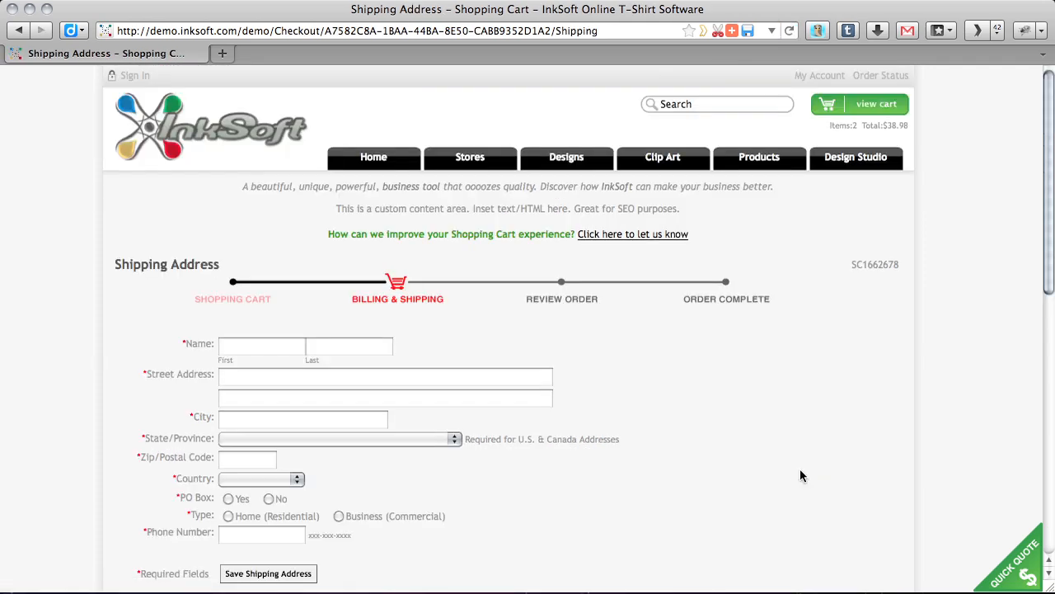
scroll(775, 428, down, 3)
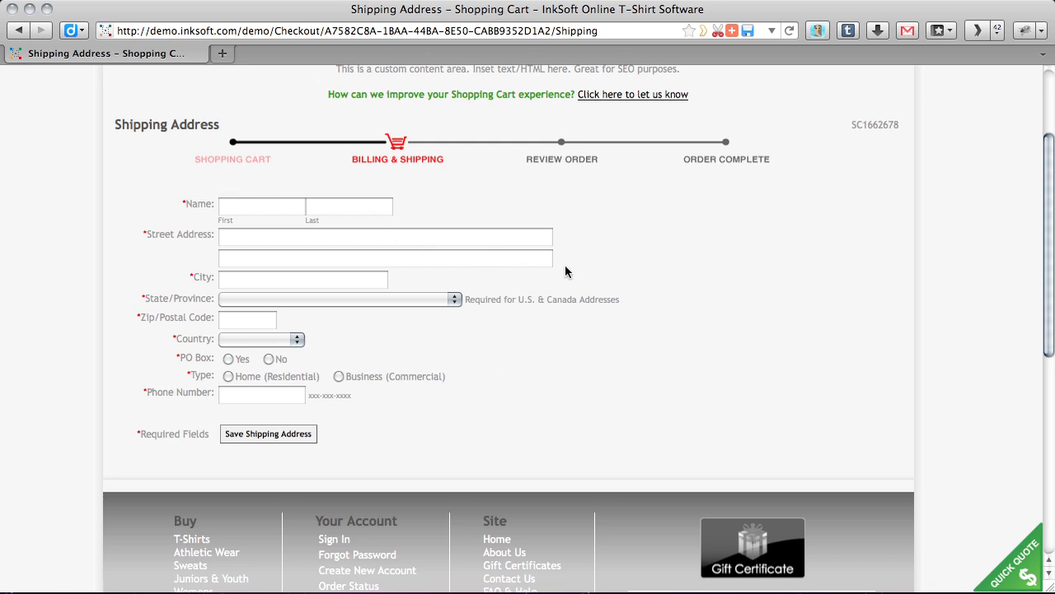
scroll(624, 321, up, 3)
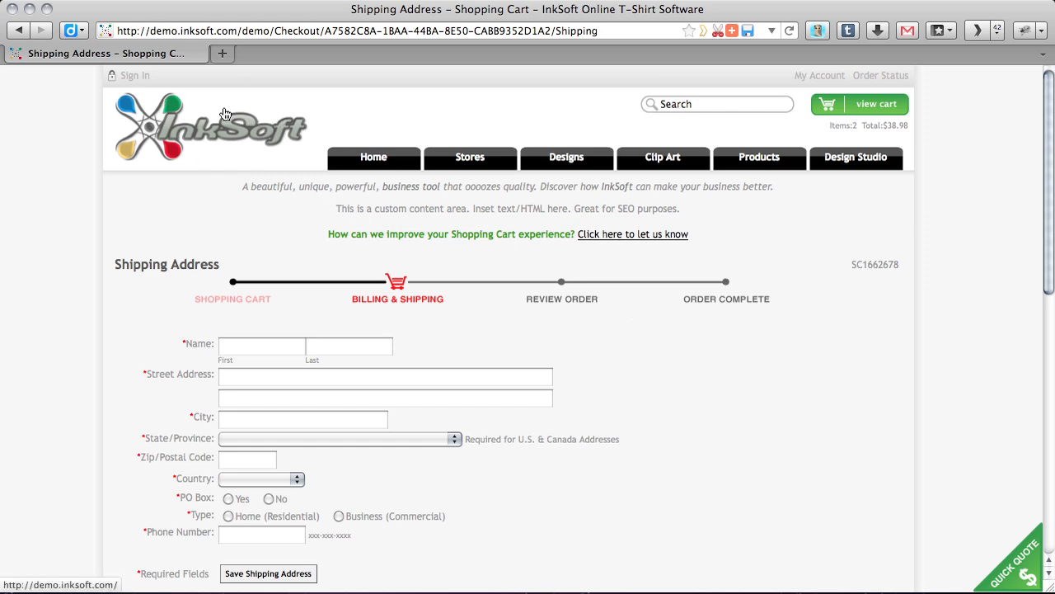
Sign in to the store with the saved account e-mail address and password
click(132, 75)
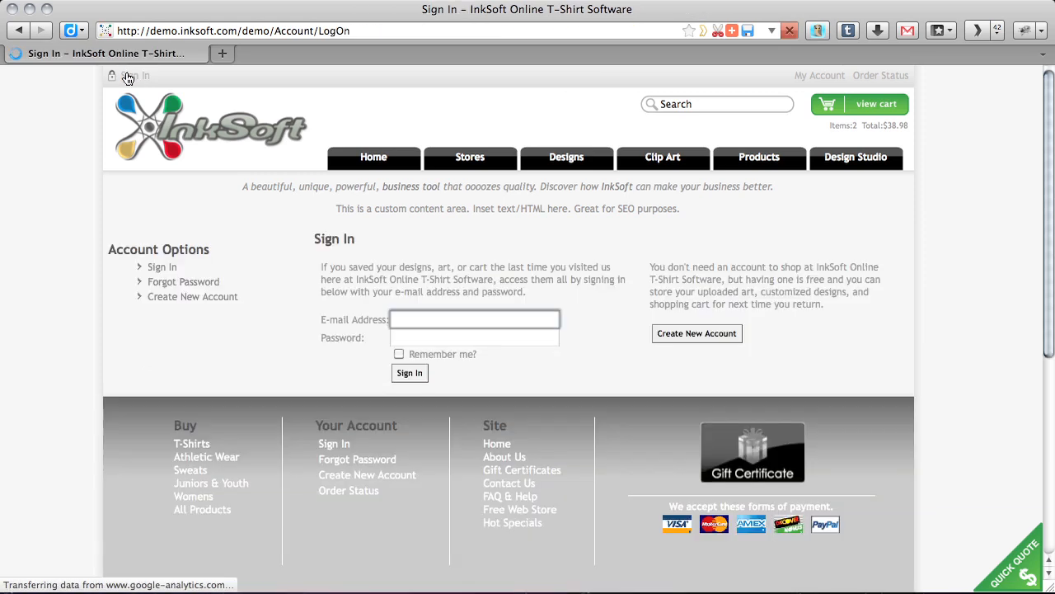
click(532, 314)
text(jp)
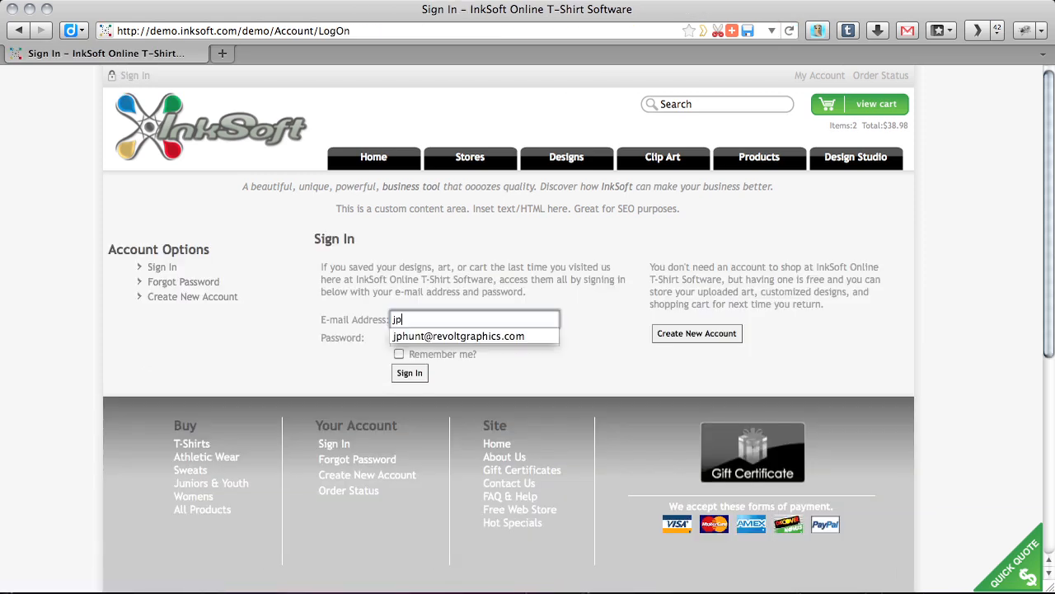
key(Down)
key(Return)
key(Return)
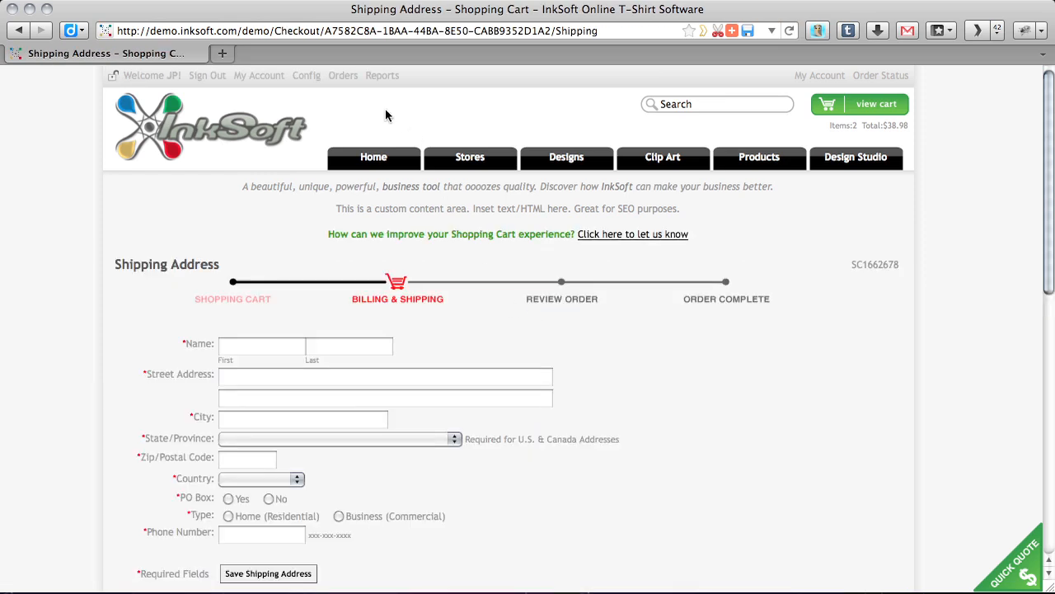
Open the global shipping vendor settings in the store configuration and examine the UPS and Pick-up vendors
click(306, 76)
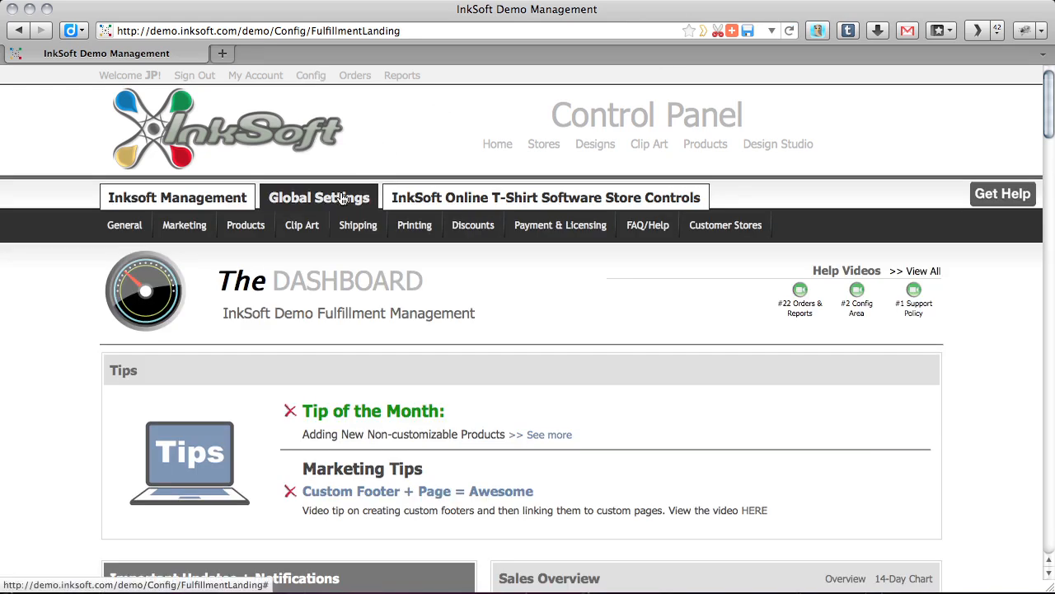
mouse_move(352, 234)
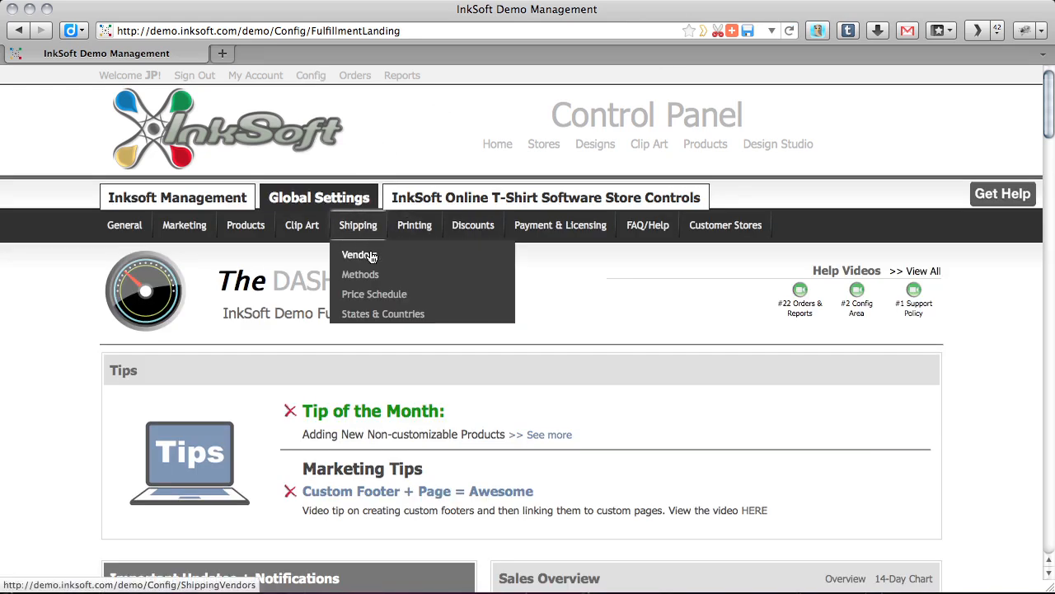
click(370, 256)
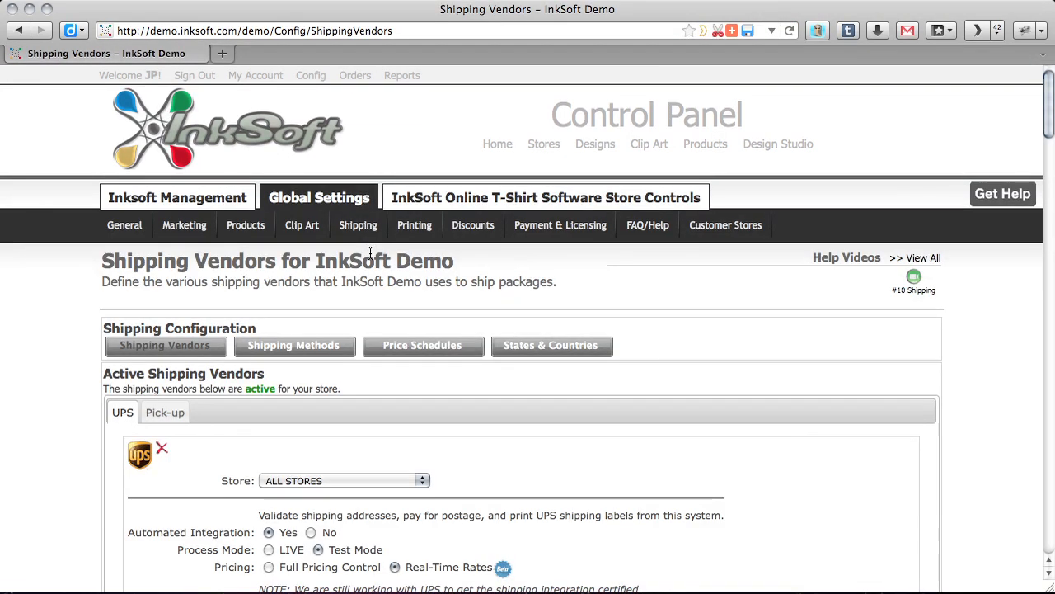
scroll(467, 251, down, 3)
scroll(466, 251, down, 3)
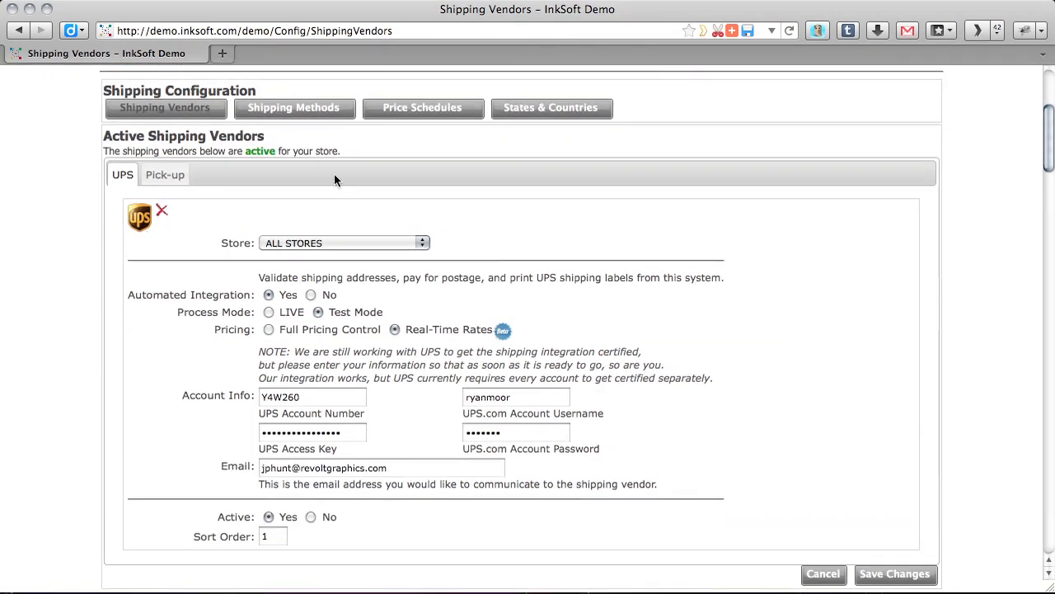
click(165, 175)
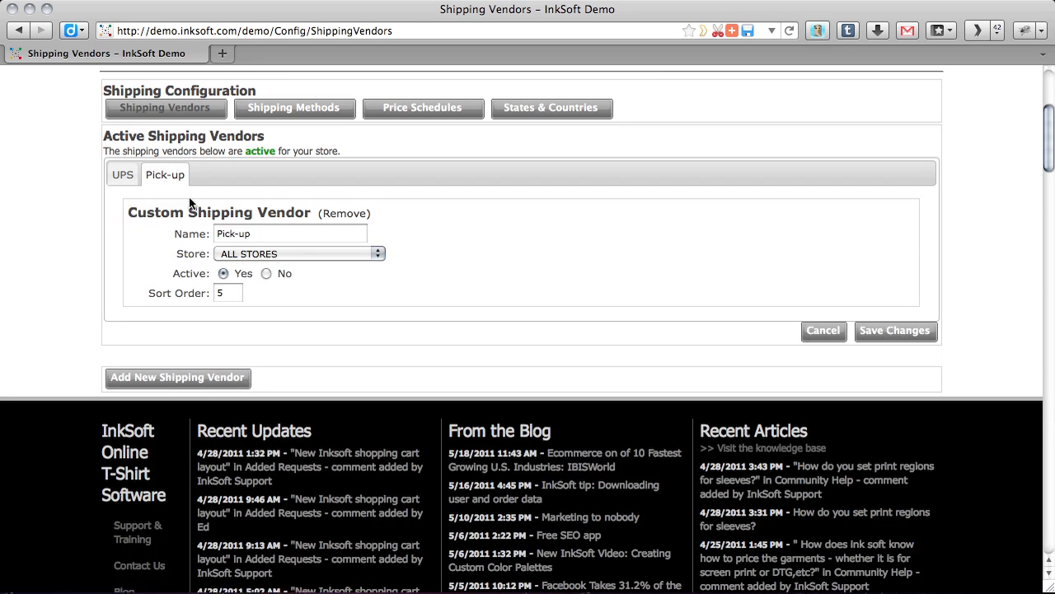
Remove the Overnight method from the store's active UPS shipping methods and confirm the removal
click(326, 109)
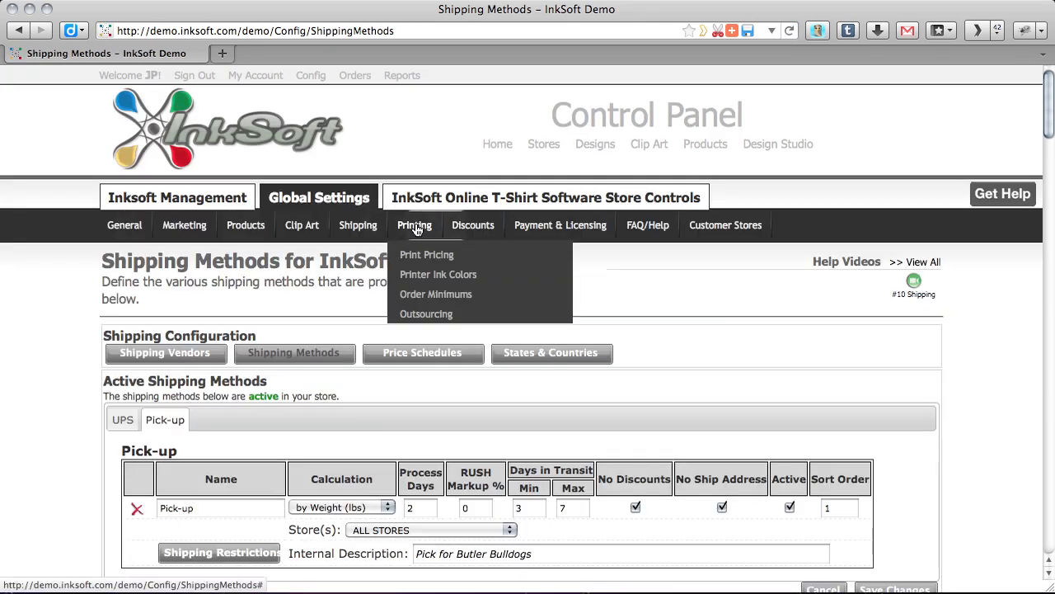
scroll(417, 229, down, 3)
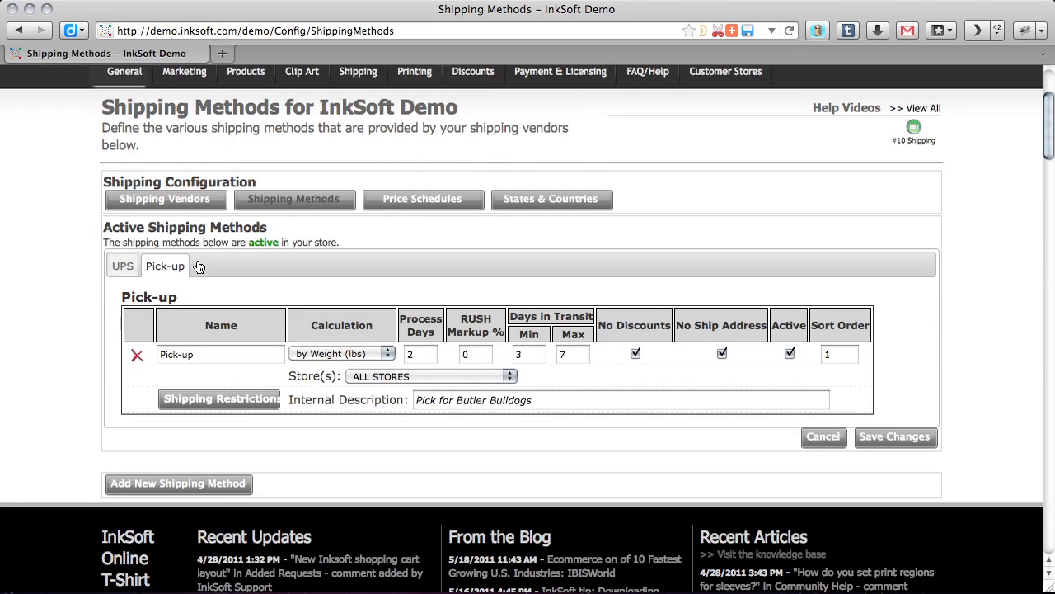
click(122, 265)
scroll(364, 297, down, 4)
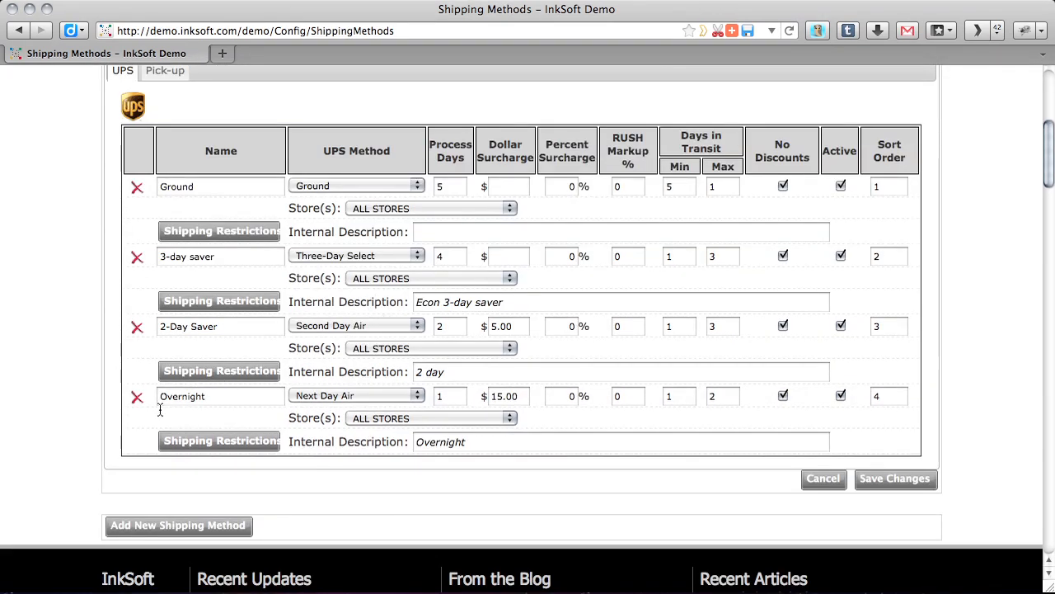
click(137, 397)
click(642, 296)
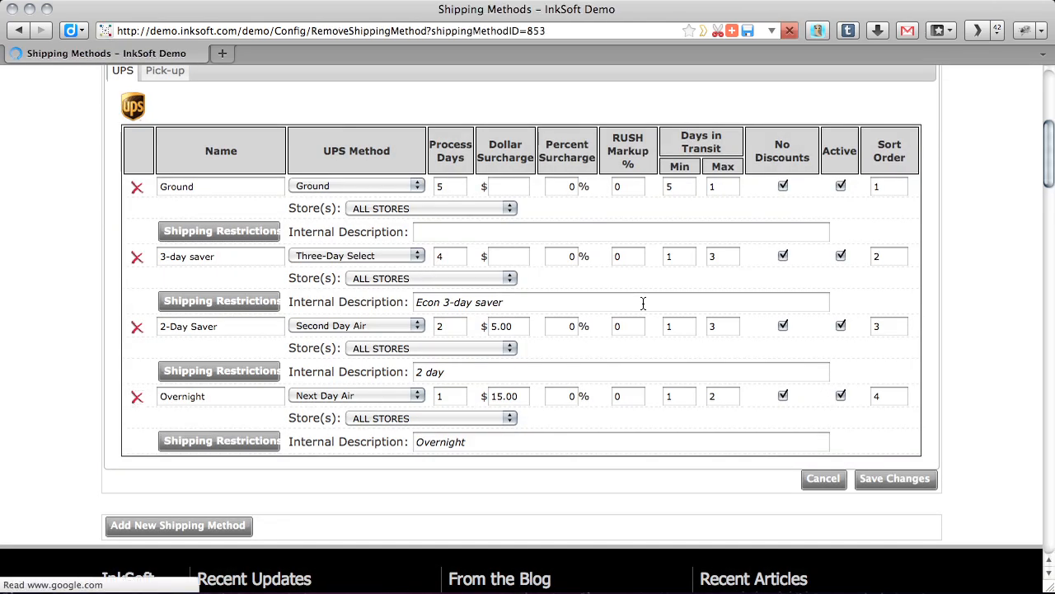
scroll(644, 306, down, 5)
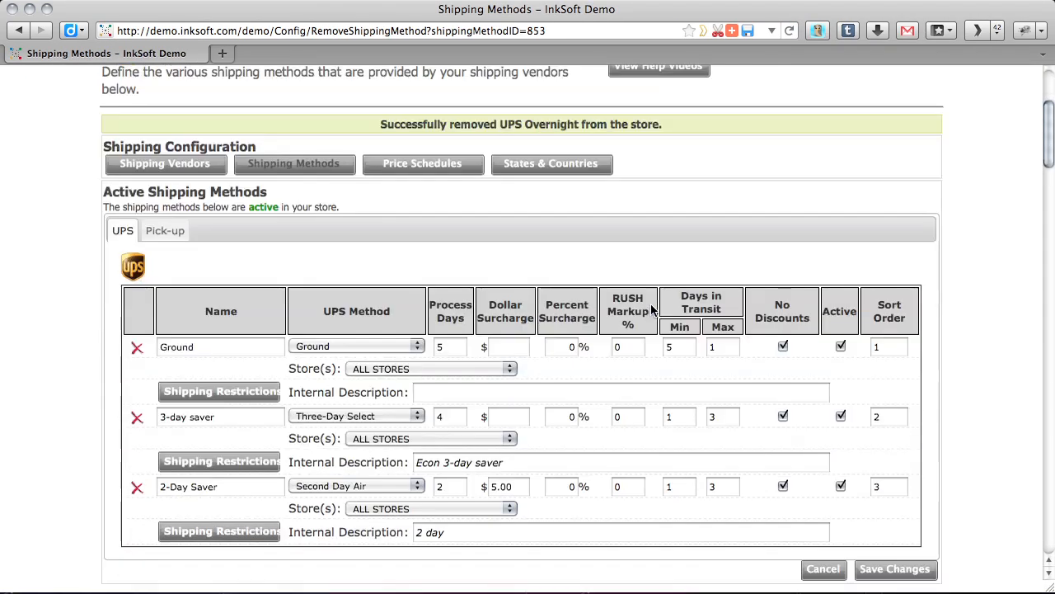
Check the Pick-up shipping method's settings and return to the shipping vendors configuration
click(168, 234)
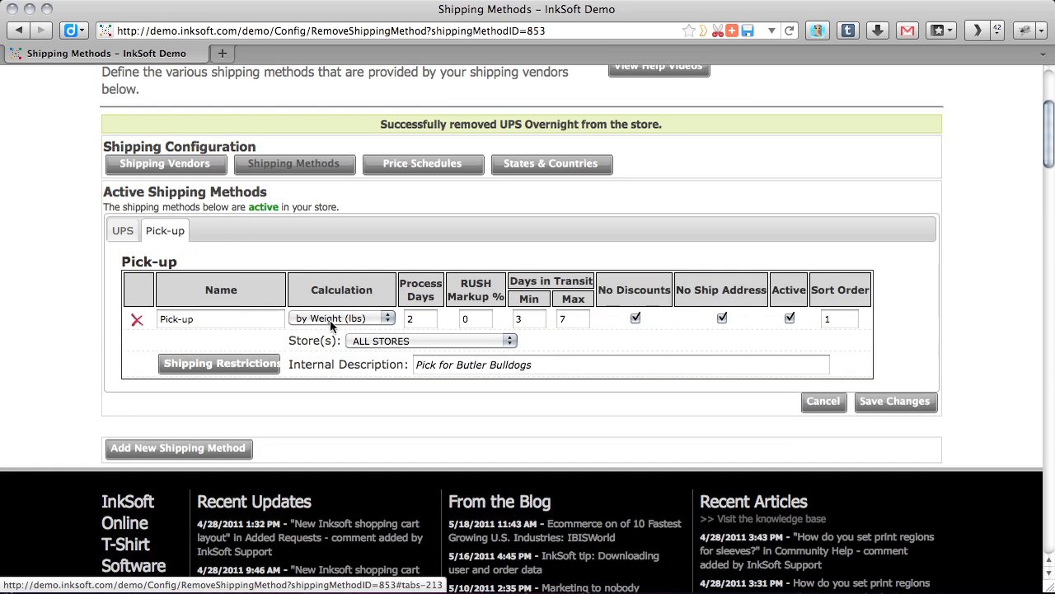
click(128, 231)
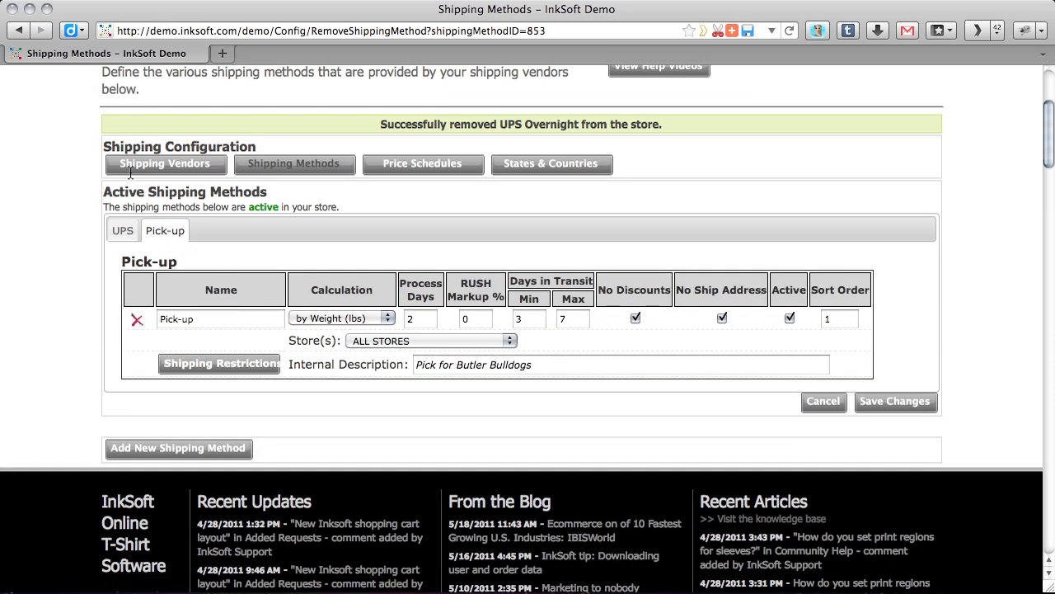
click(134, 168)
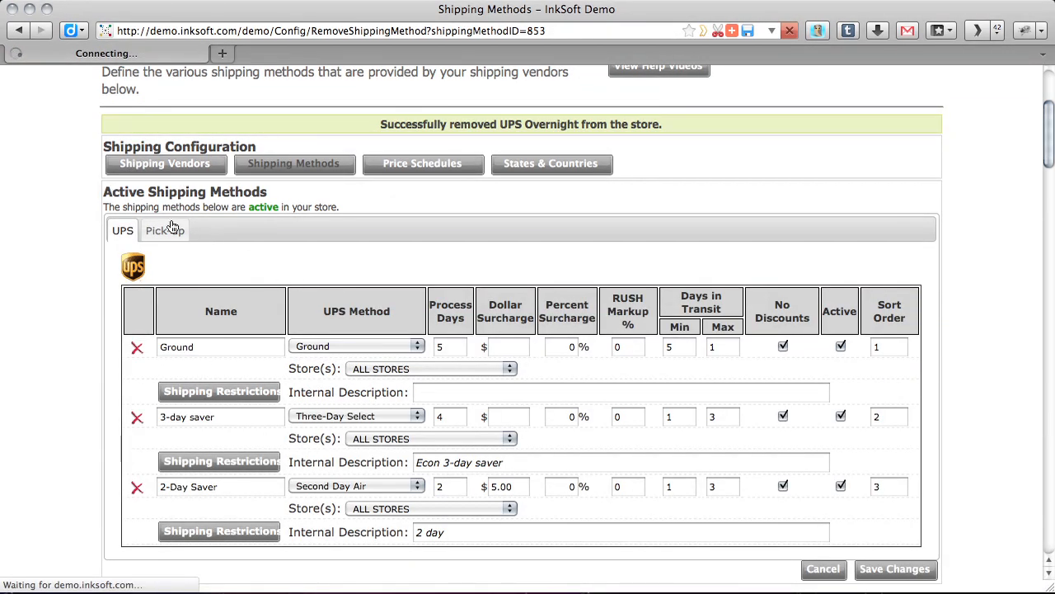
click(170, 169)
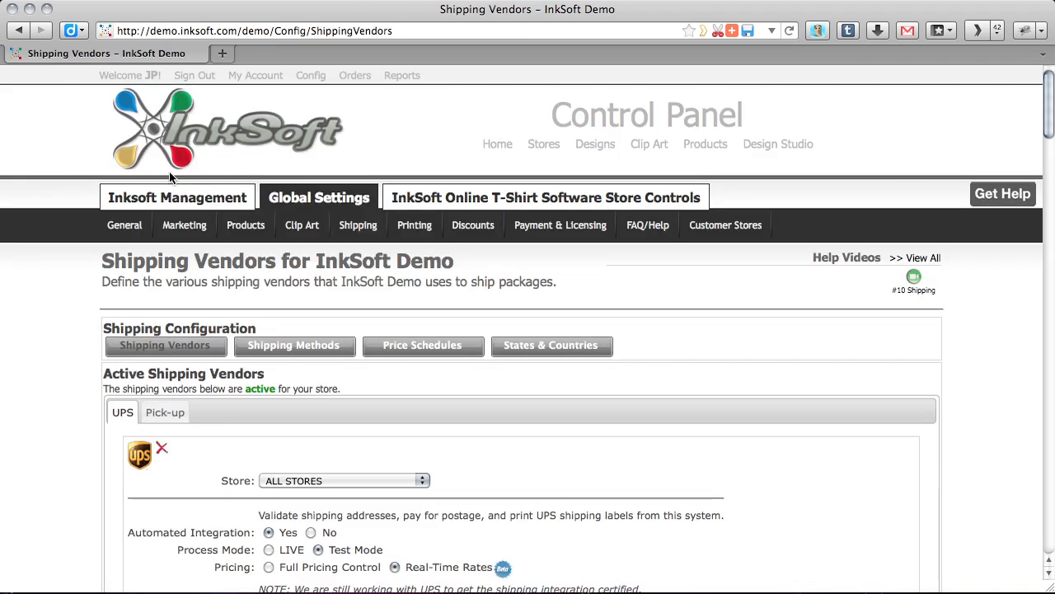
Remove the Pick-up vendor from the store's active shipping vendors and confirm the removal
click(167, 419)
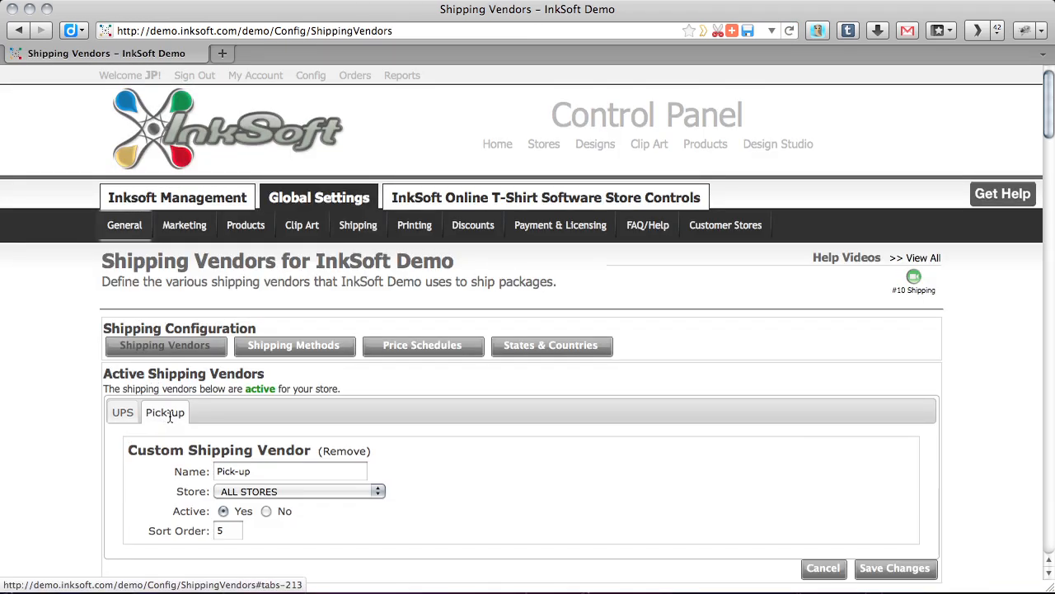
click(348, 451)
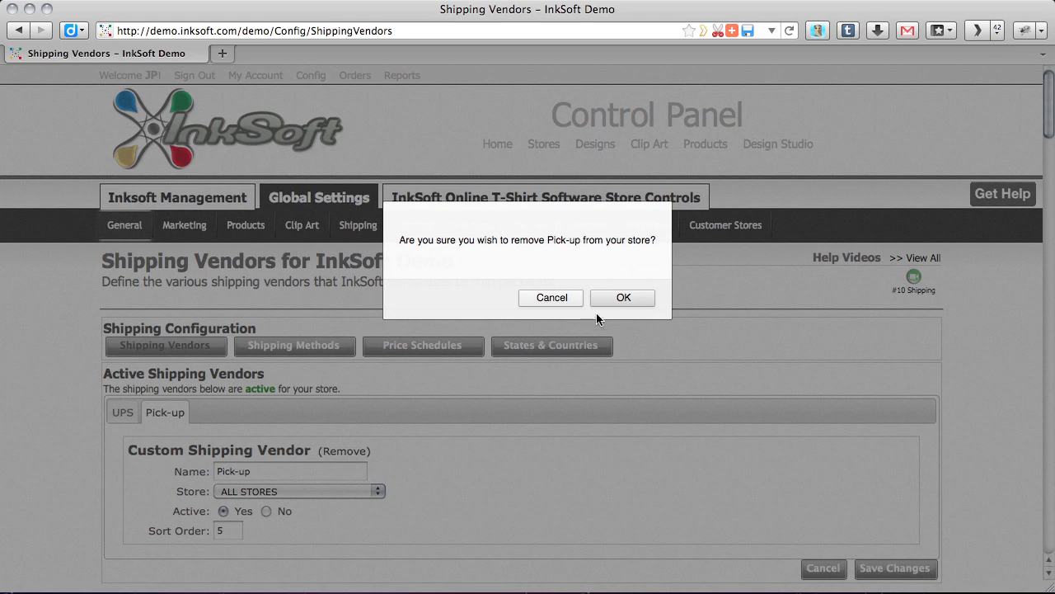
click(614, 297)
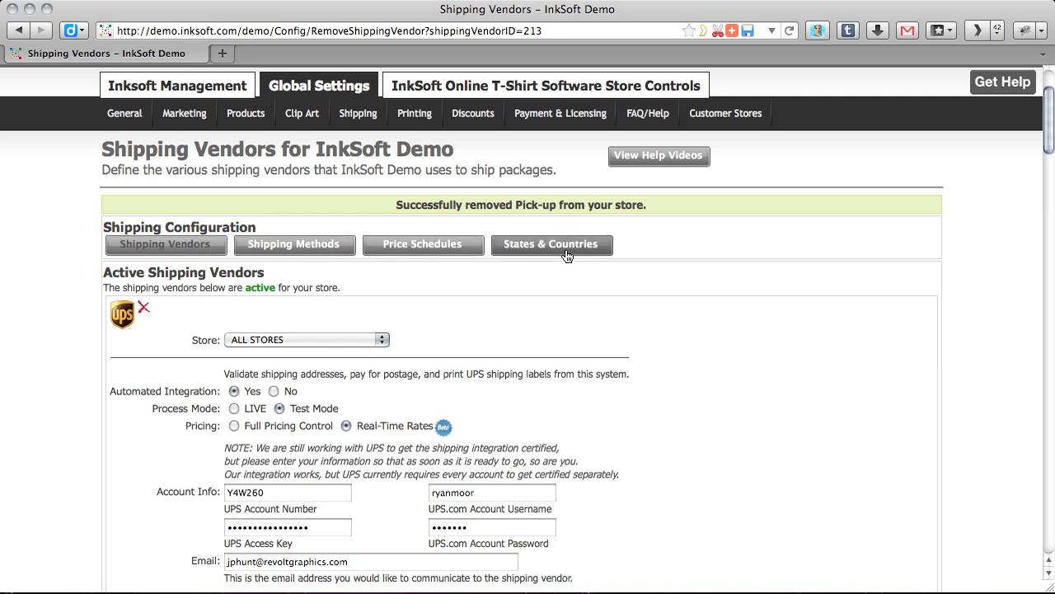
Open the form for adding a new shipping vendor and review the UPS vendor's account fields
scroll(569, 259, down, 10)
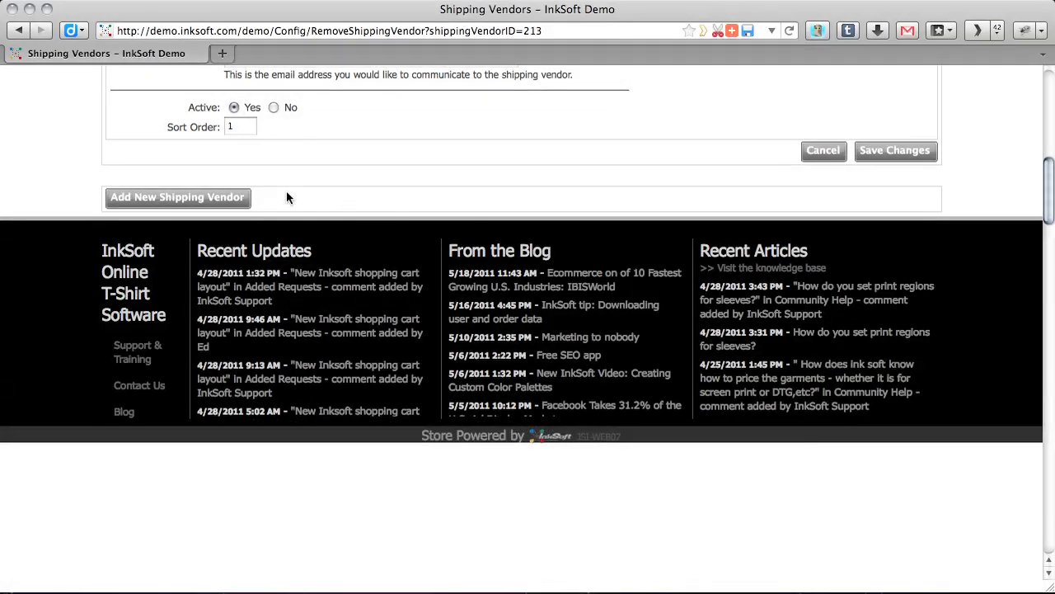
click(221, 199)
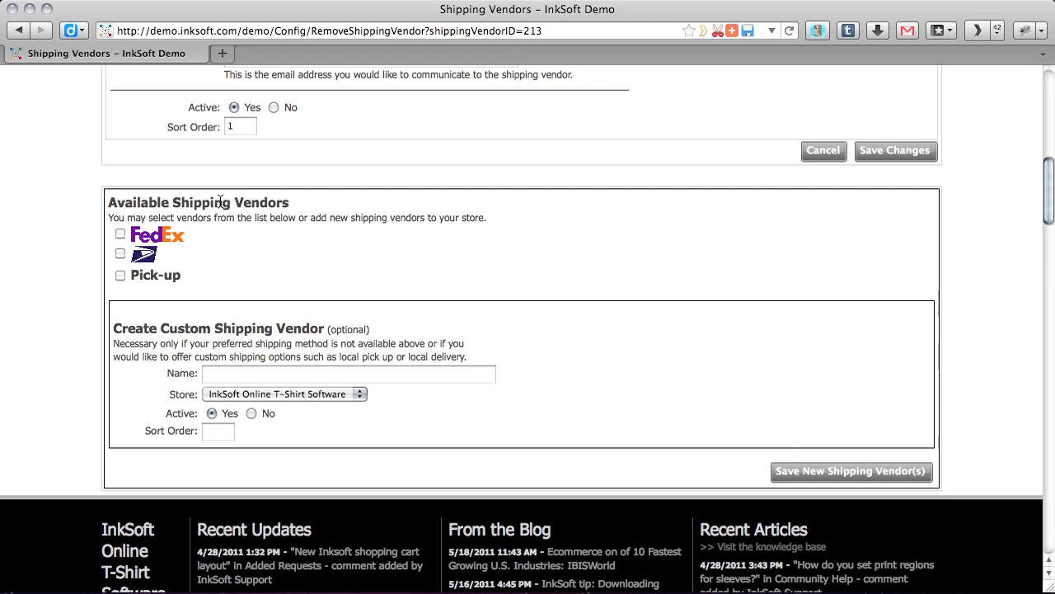
scroll(176, 230, up, 10)
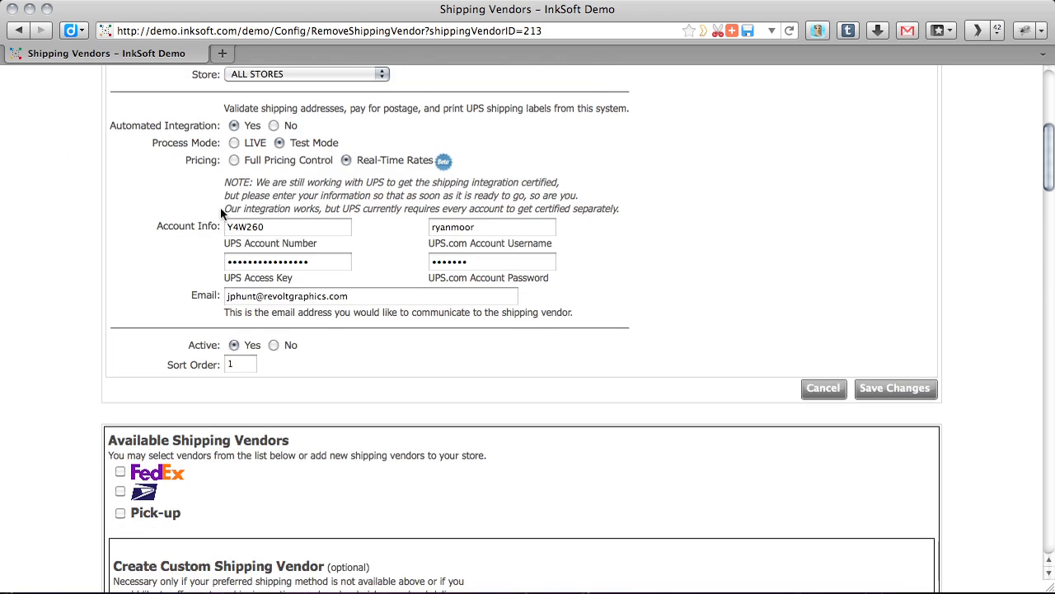
scroll(204, 304, down, 3)
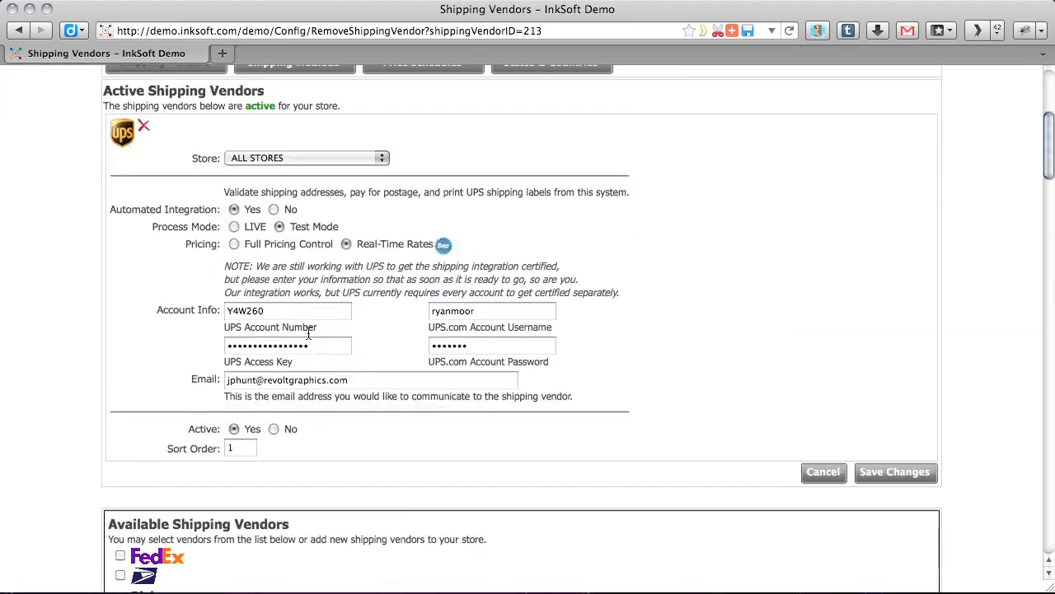
click(264, 311)
click(462, 311)
scroll(457, 324, down, 9)
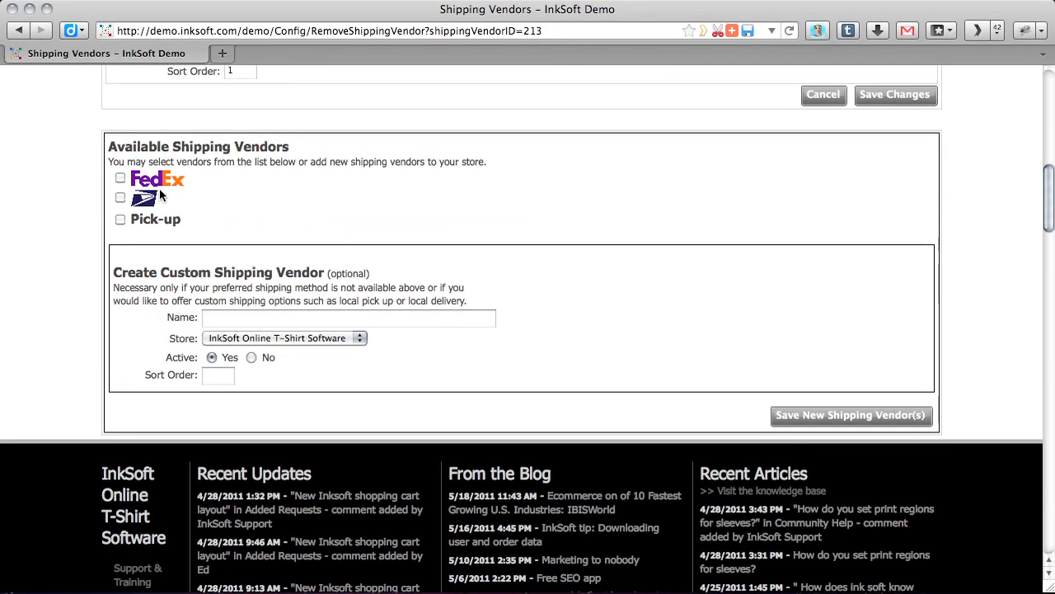
Select FedEx and USPS among the available shipping vendors and examine the Stamps.com account fields
click(120, 178)
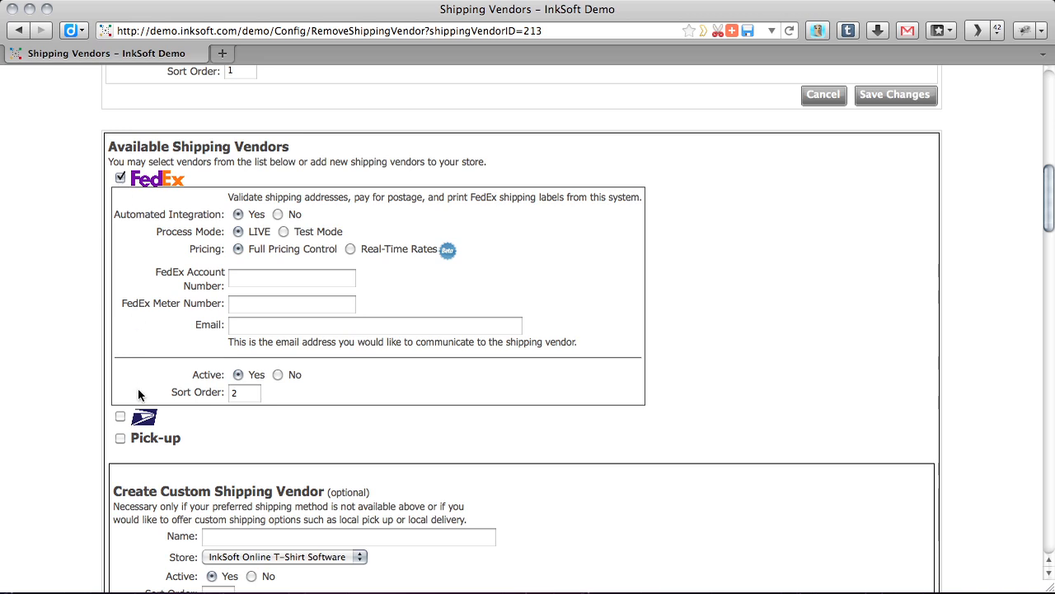
click(120, 417)
scroll(106, 243, down, 5)
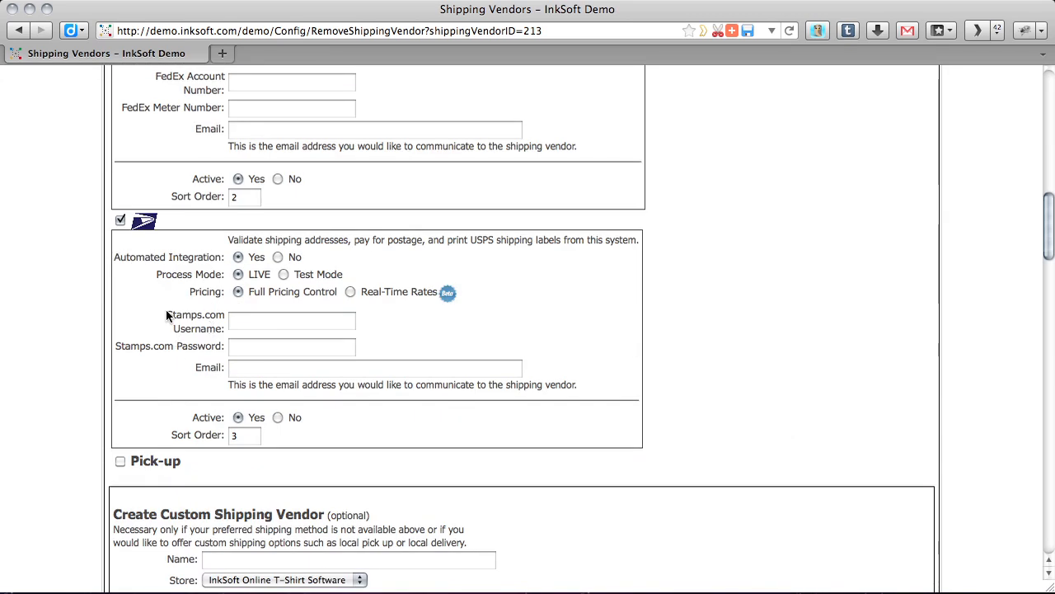
drag(168, 314, 222, 315)
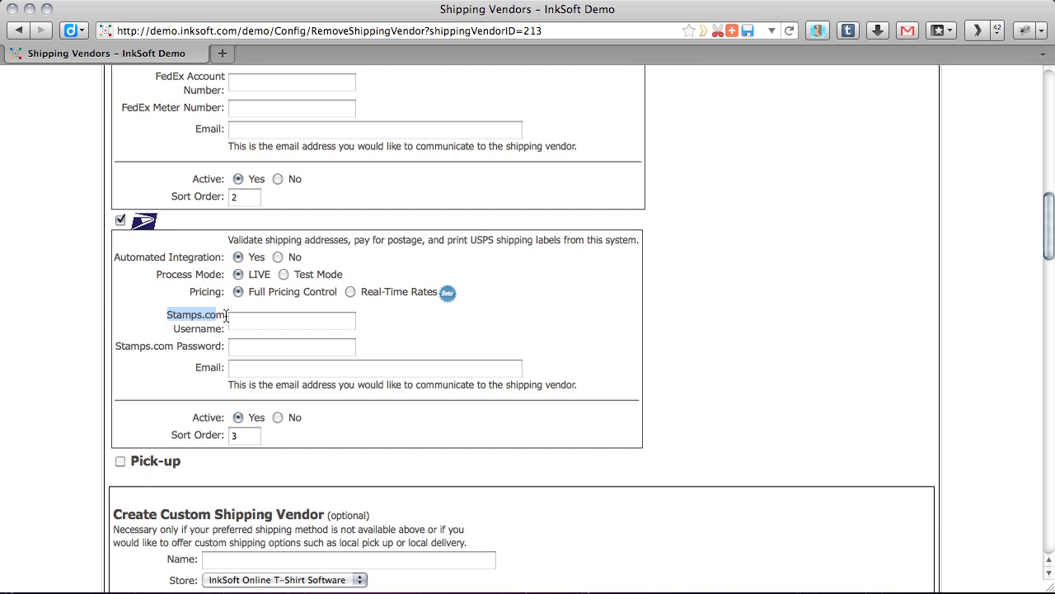
Examine the FedEx vendor's Automated Integration and Process Mode options, trying Test Mode and returning to LIVE
scroll(368, 342, up, 5)
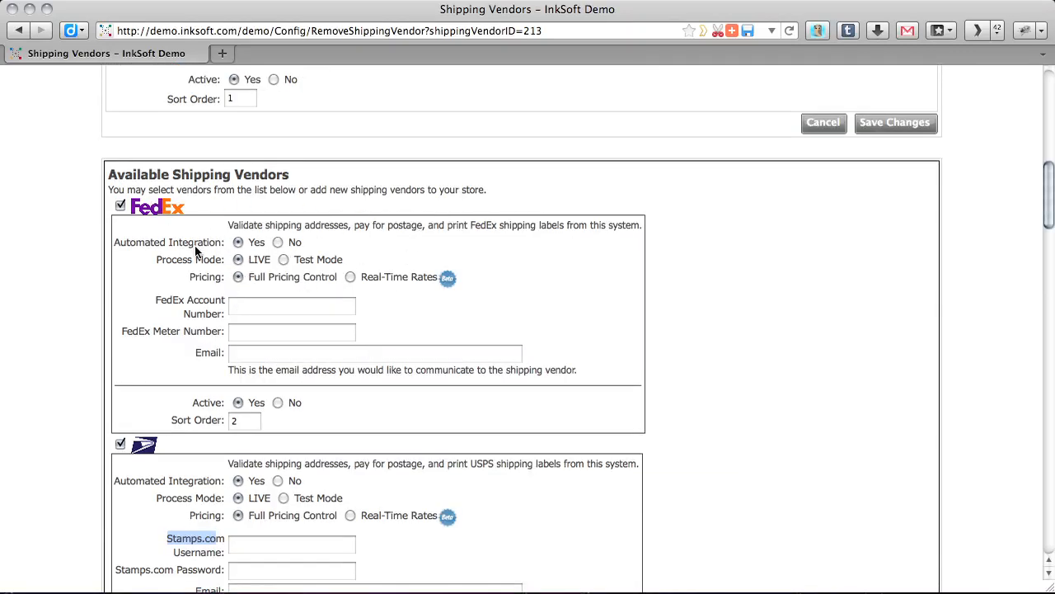
click(113, 244)
drag(113, 244, 248, 244)
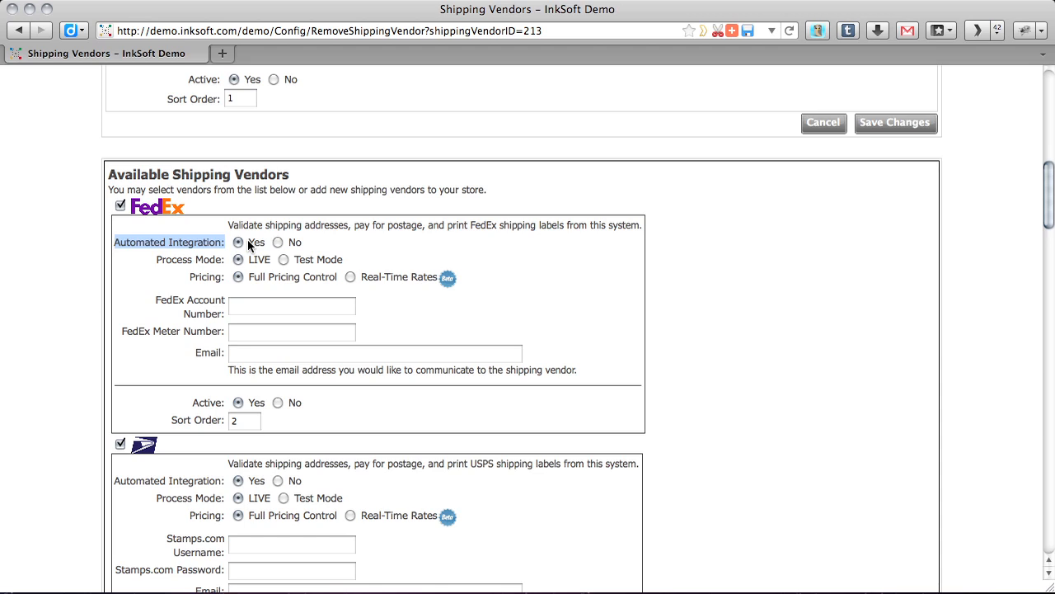
click(441, 255)
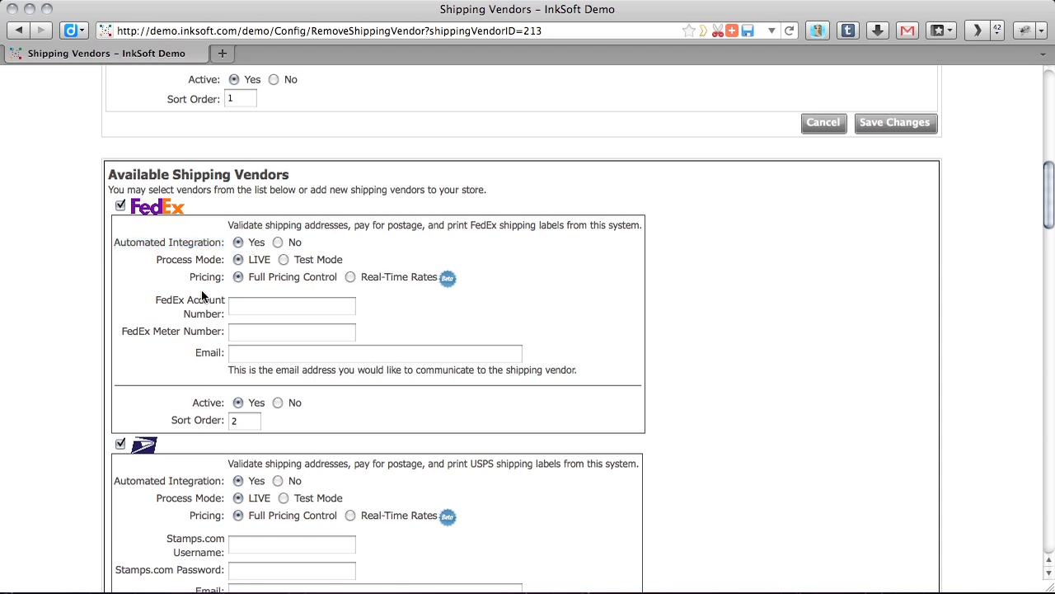
drag(152, 262, 239, 259)
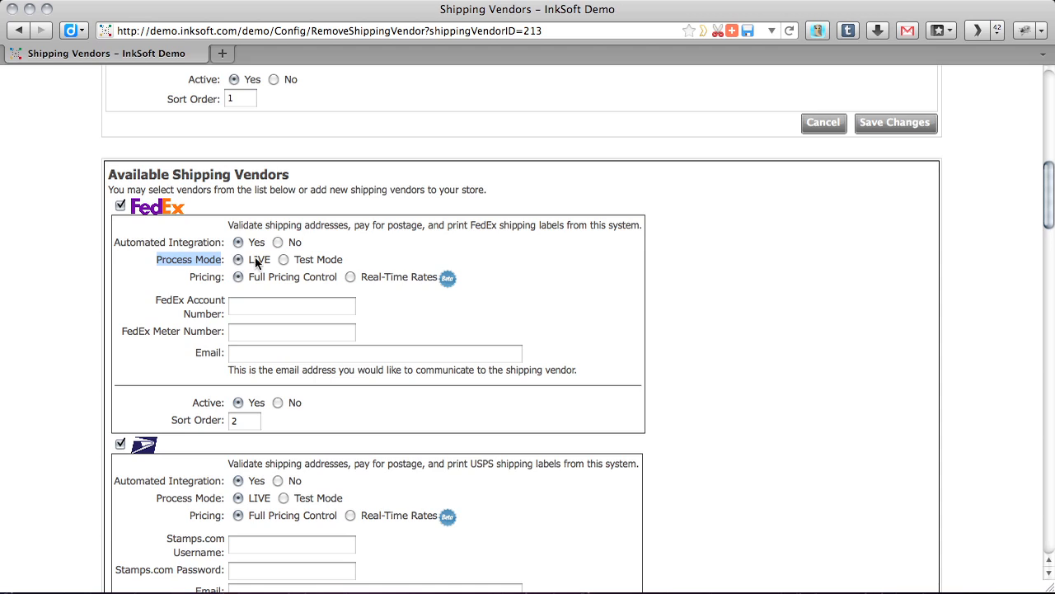
click(284, 260)
click(239, 259)
click(256, 288)
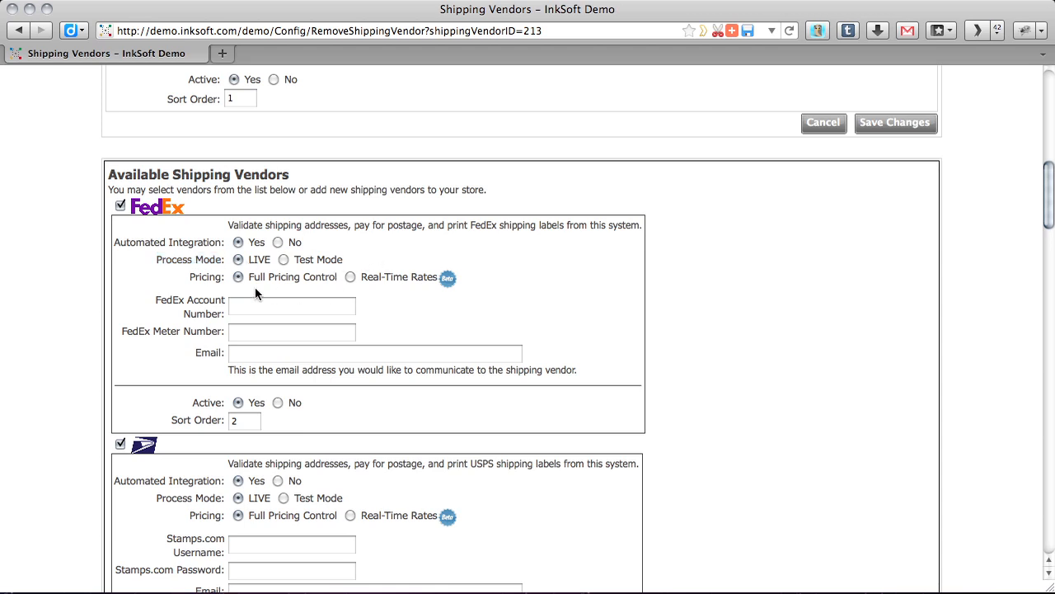
Switch the FedEx vendor's pricing from Full Pricing Control to Real-Time Rates
drag(190, 279, 337, 274)
click(351, 277)
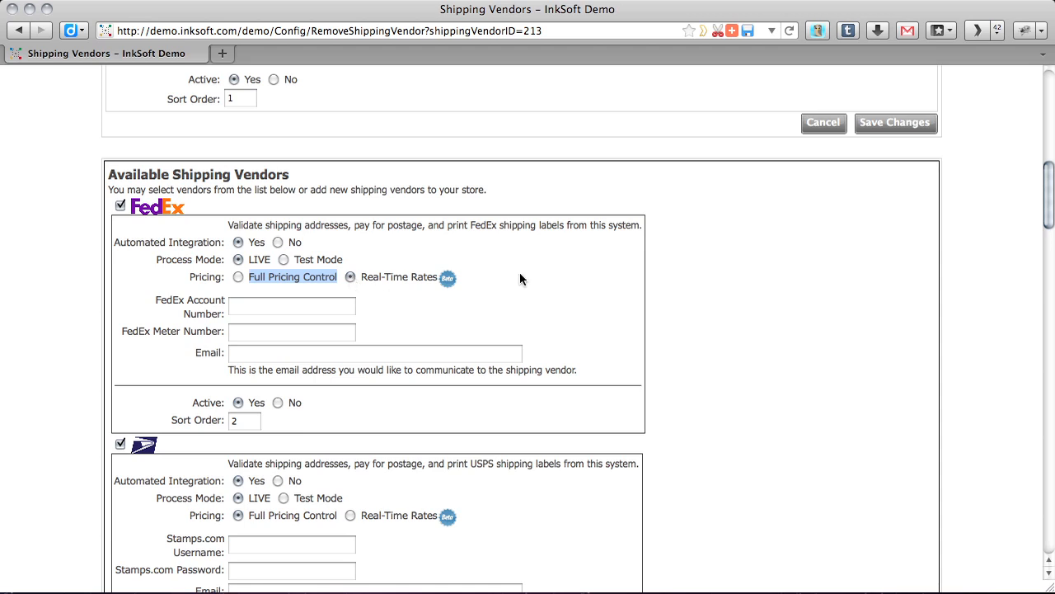
click(570, 277)
Examine the FedEx account number, meter number, e-mail and Active fields
scroll(569, 280, down, 3)
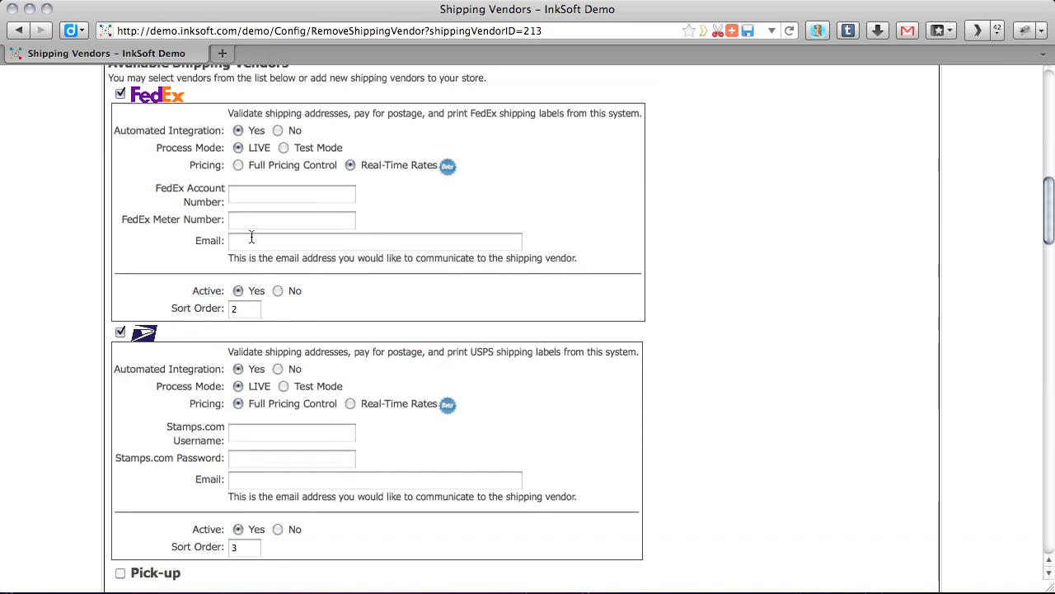
click(235, 190)
click(243, 218)
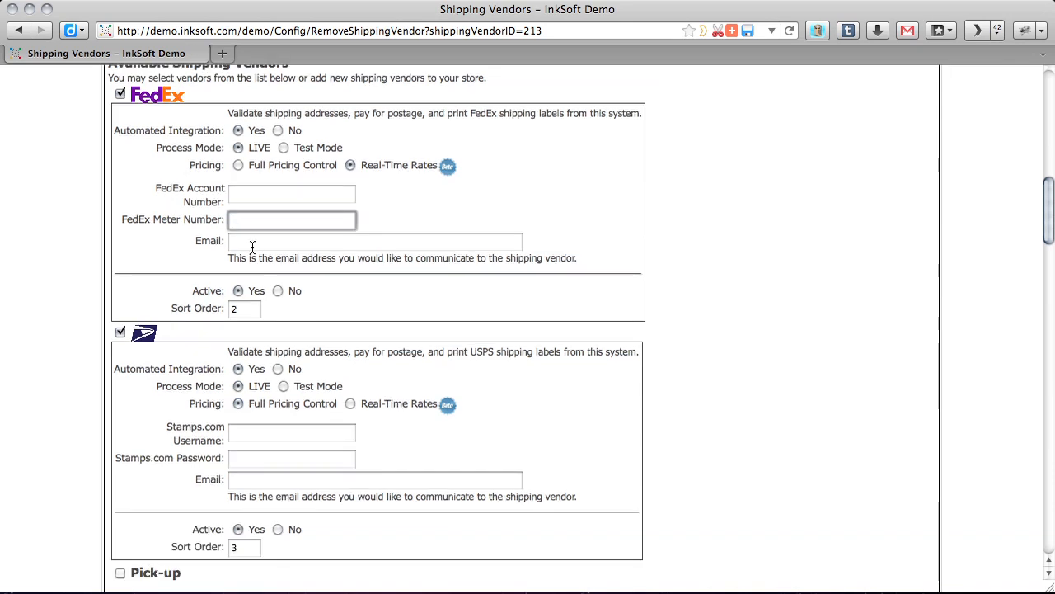
click(253, 241)
scroll(372, 295, down, 3)
drag(193, 179, 237, 180)
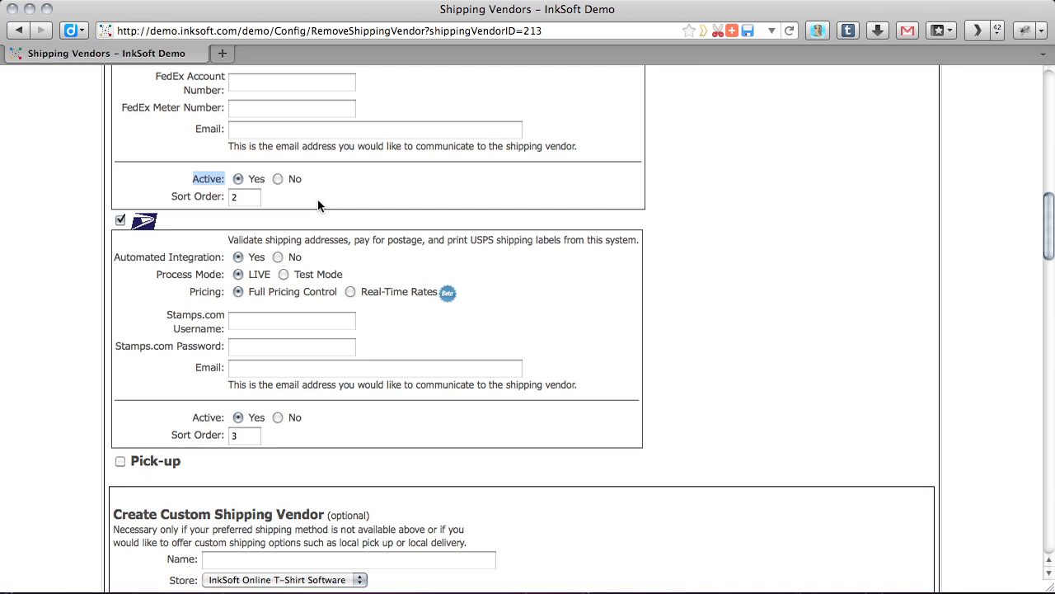
Deselect USPS and FedEx and select Pick-up in the available shipping vendors
scroll(425, 204, down, 3)
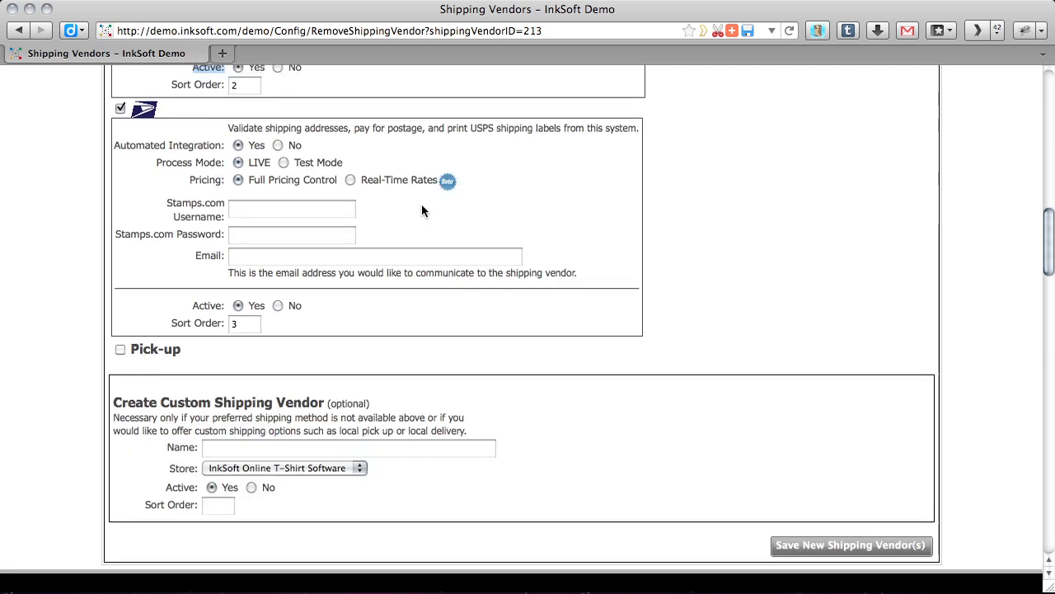
scroll(421, 204, up, 2)
click(120, 192)
scroll(175, 208, up, 4)
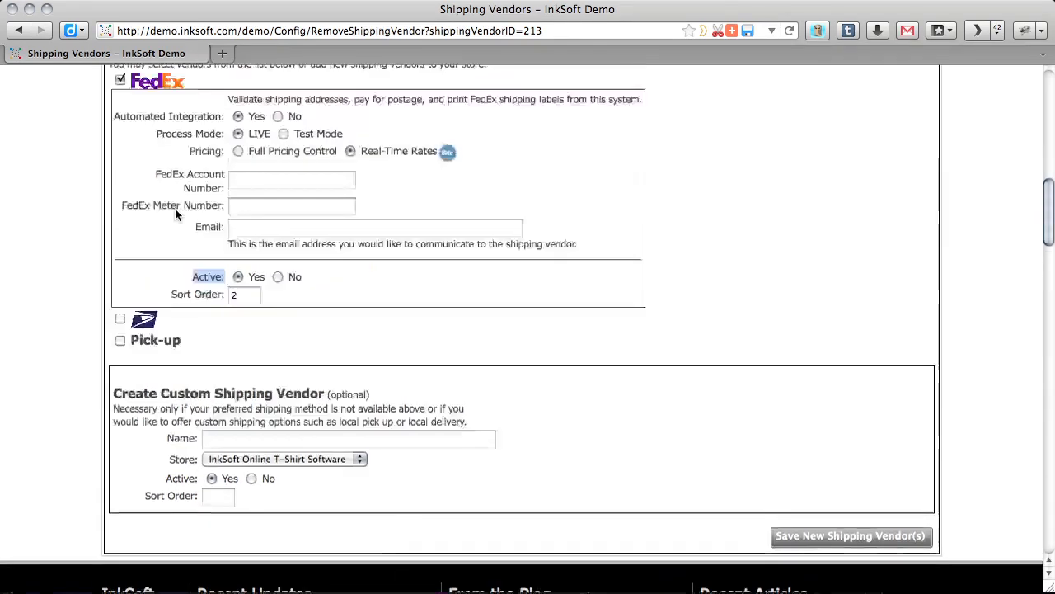
click(136, 117)
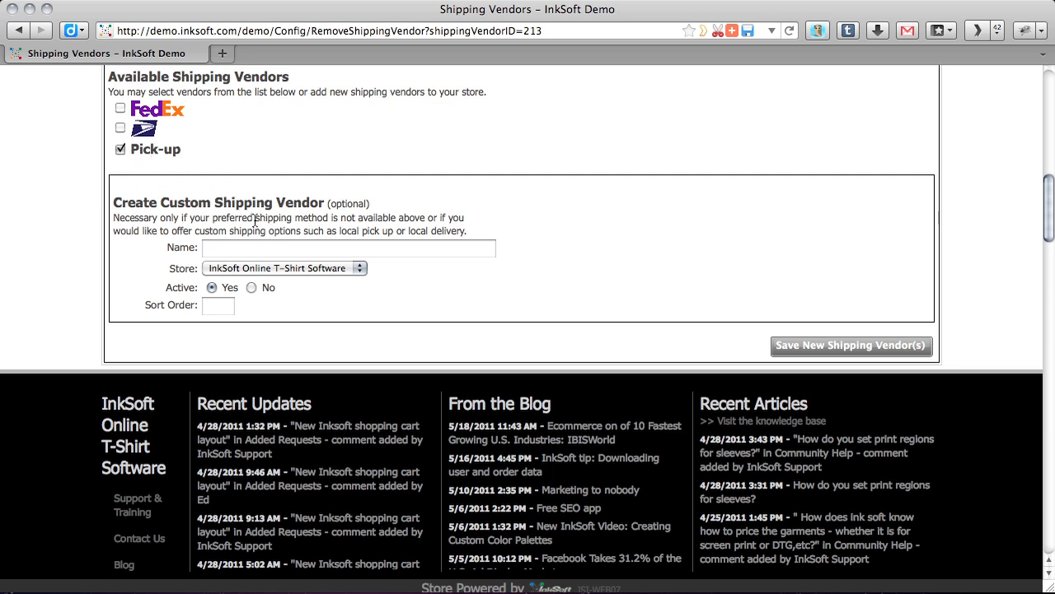
Name the new custom shipping vendor Local Delivery
drag(113, 204, 318, 203)
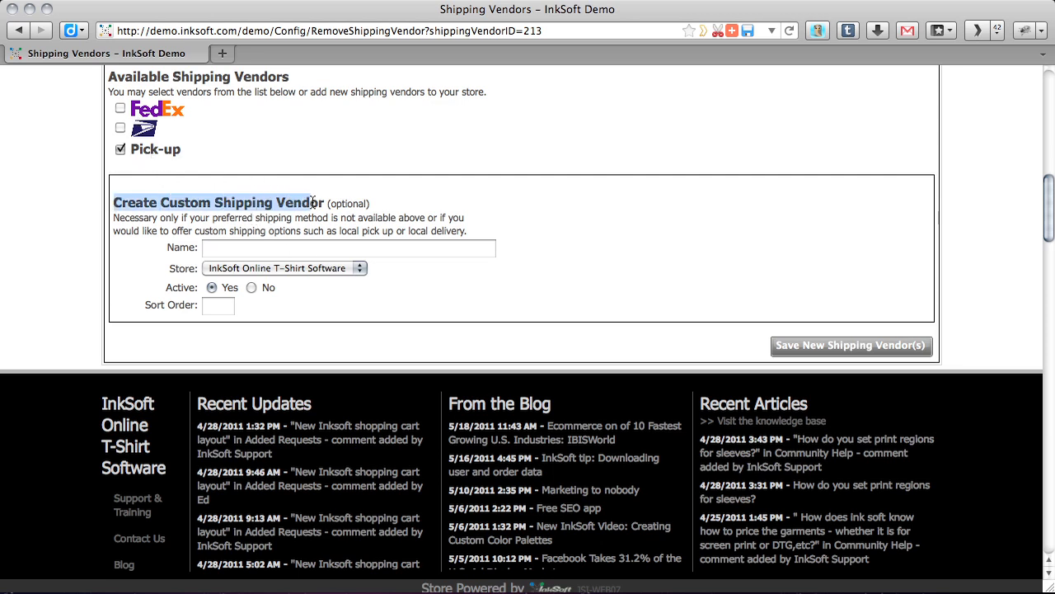
click(286, 248)
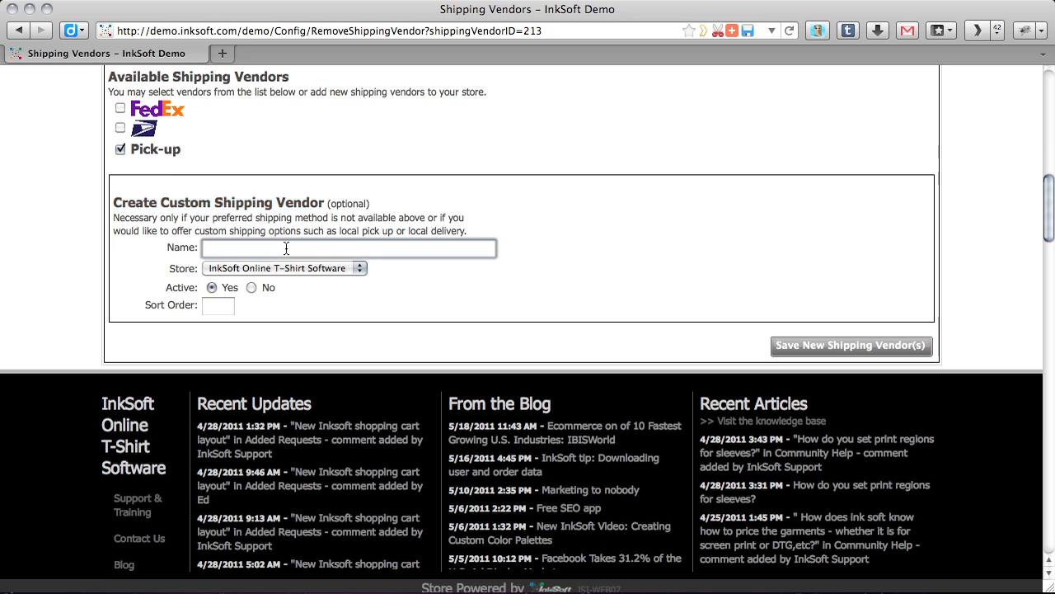
text(Loc)
key(Down)
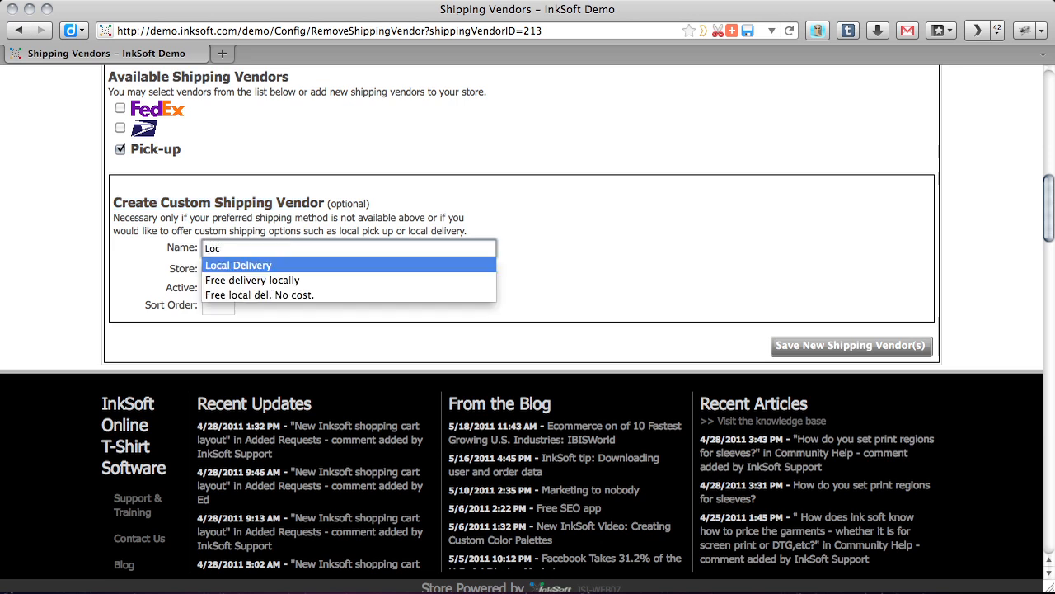
key(Return)
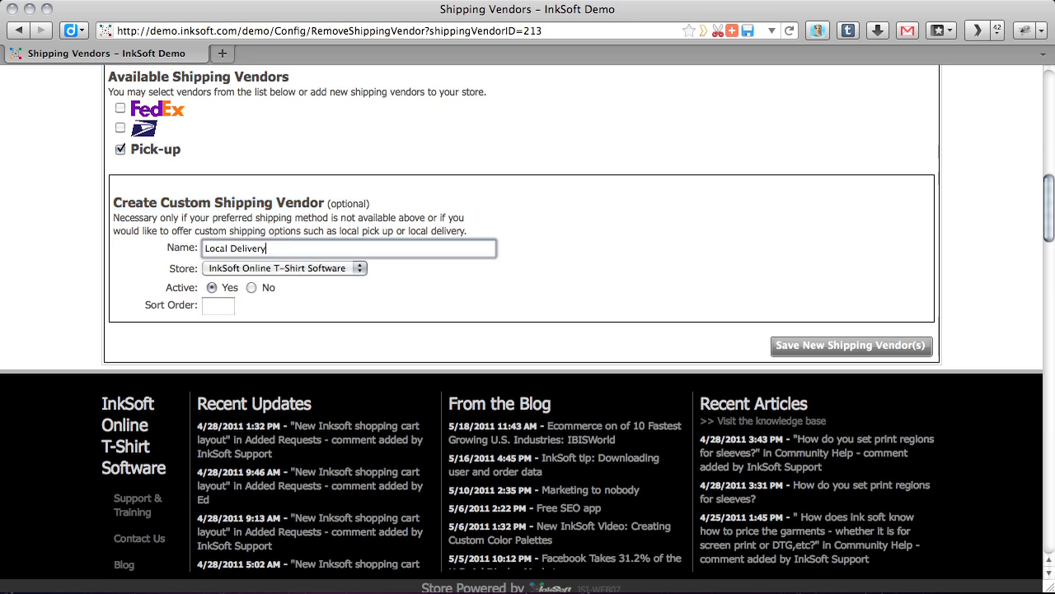
Keep InkSoft Online T-Shirt Software as the custom vendor's store, set its sort order to 1 and save the new vendors
click(305, 270)
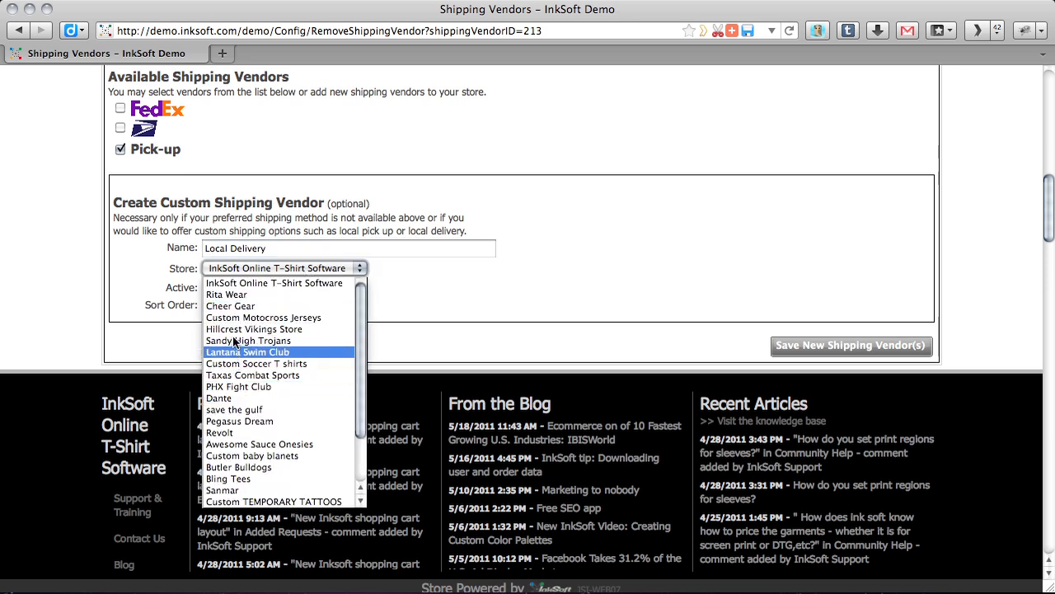
click(434, 303)
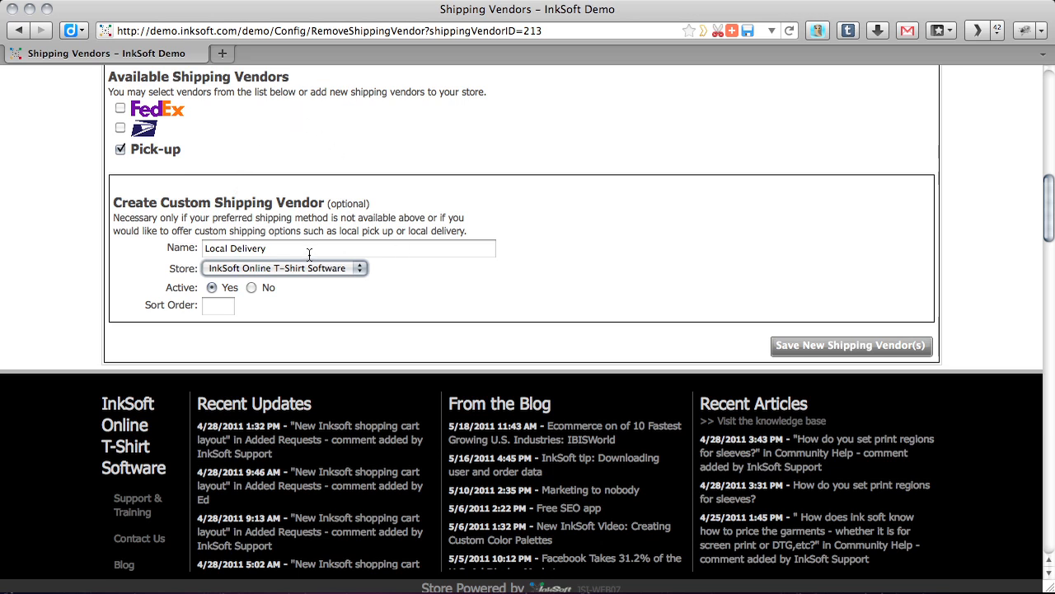
click(207, 305)
text(1)
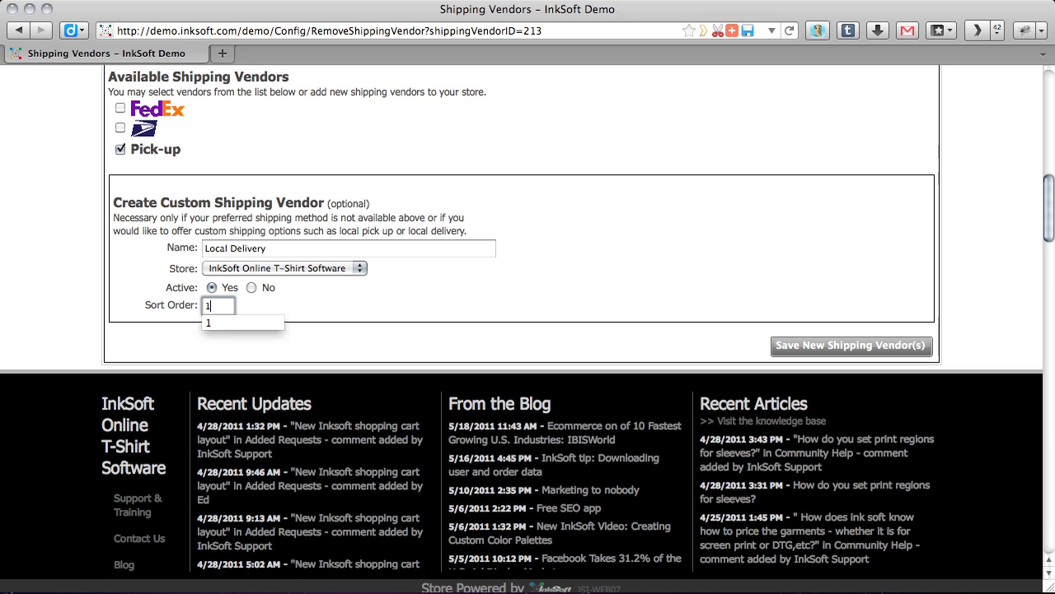
click(471, 252)
scroll(186, 201, up, 1)
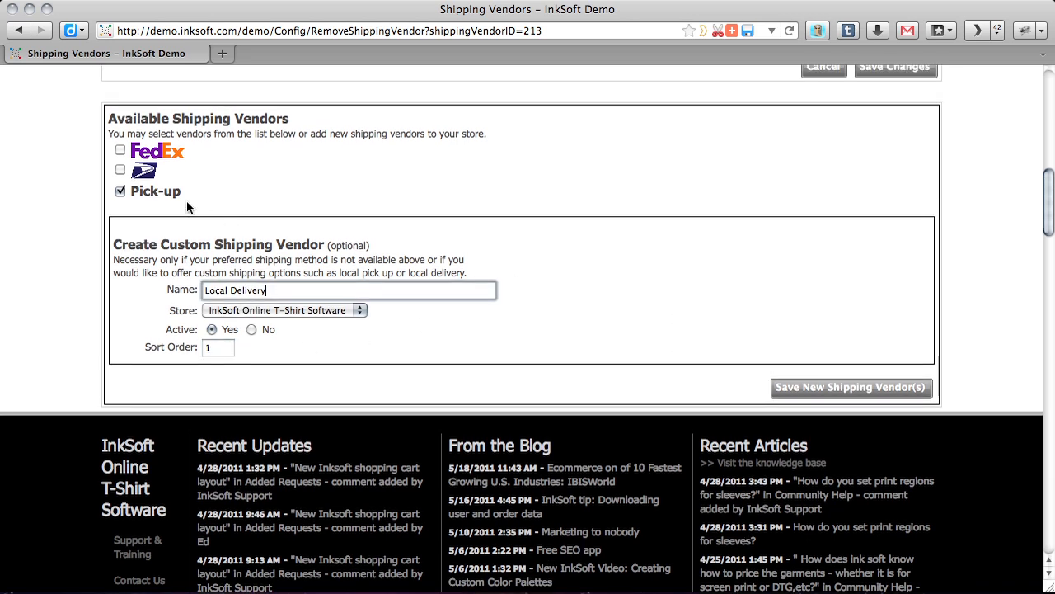
click(819, 386)
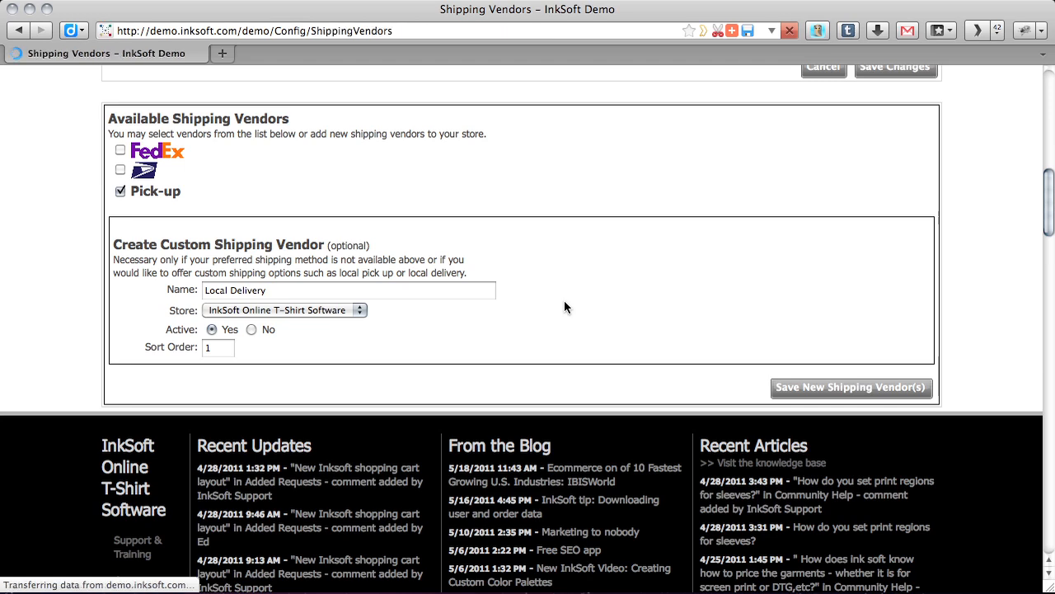
Open the Pick-up vendor's settings in the store's active shipping vendors
scroll(565, 305, down, 3)
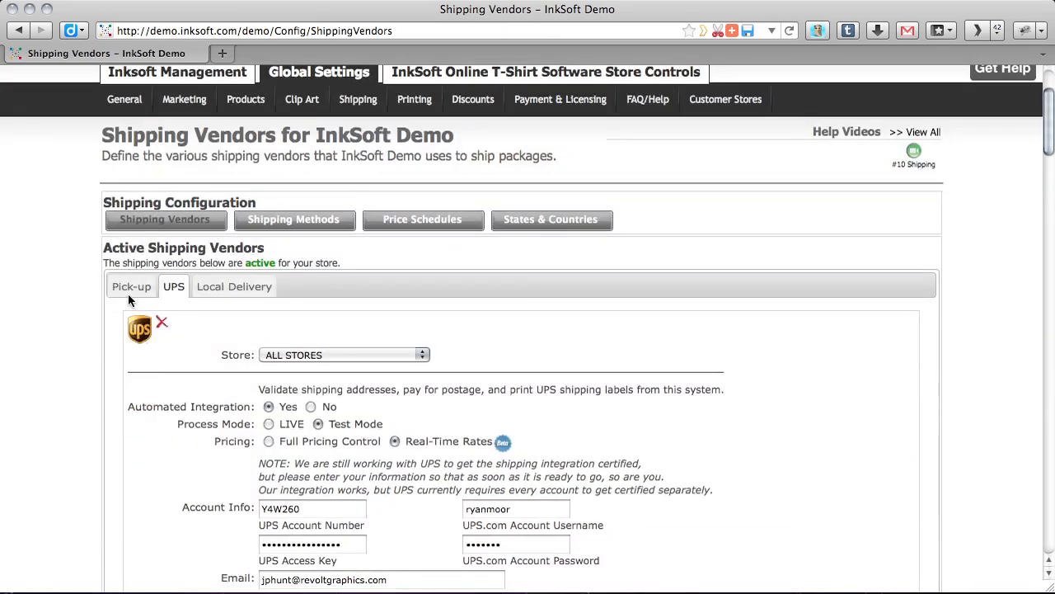
drag(224, 249, 104, 247)
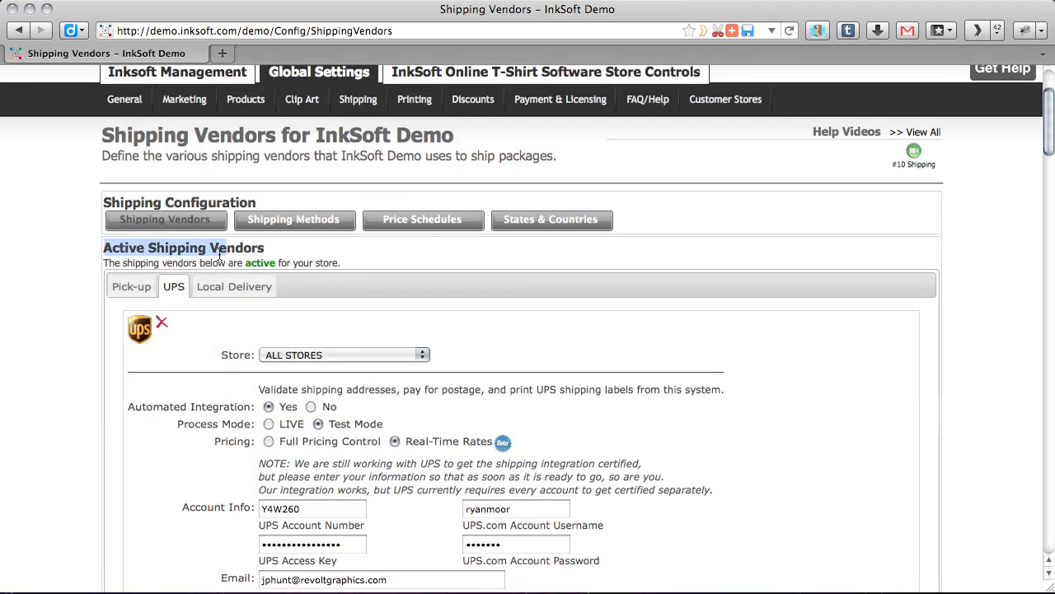
click(122, 290)
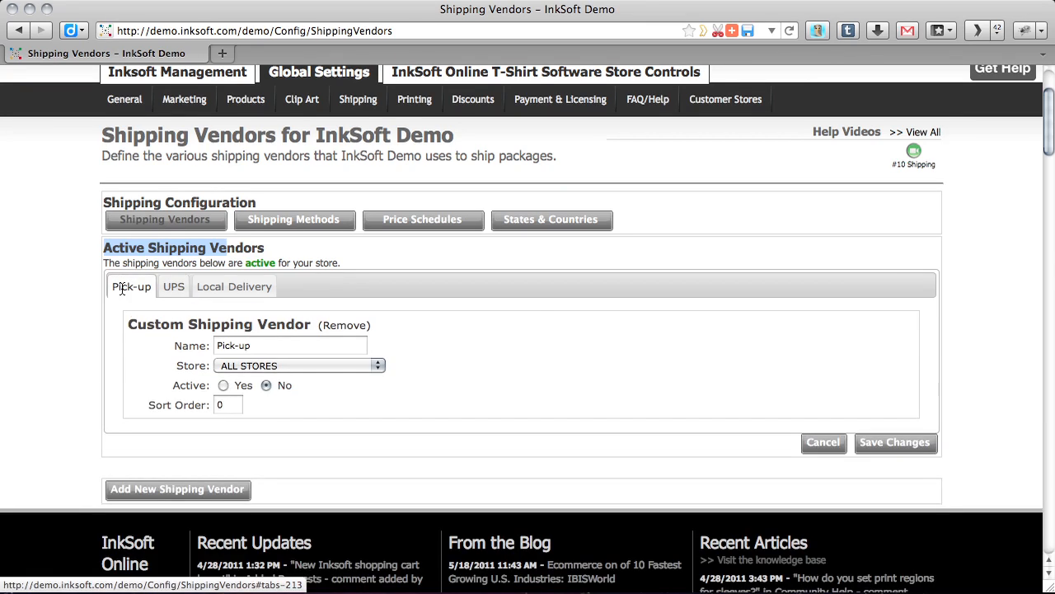
Remove the custom Local Delivery vendor from the store's active shipping vendors and confirm the removal
click(173, 288)
click(234, 289)
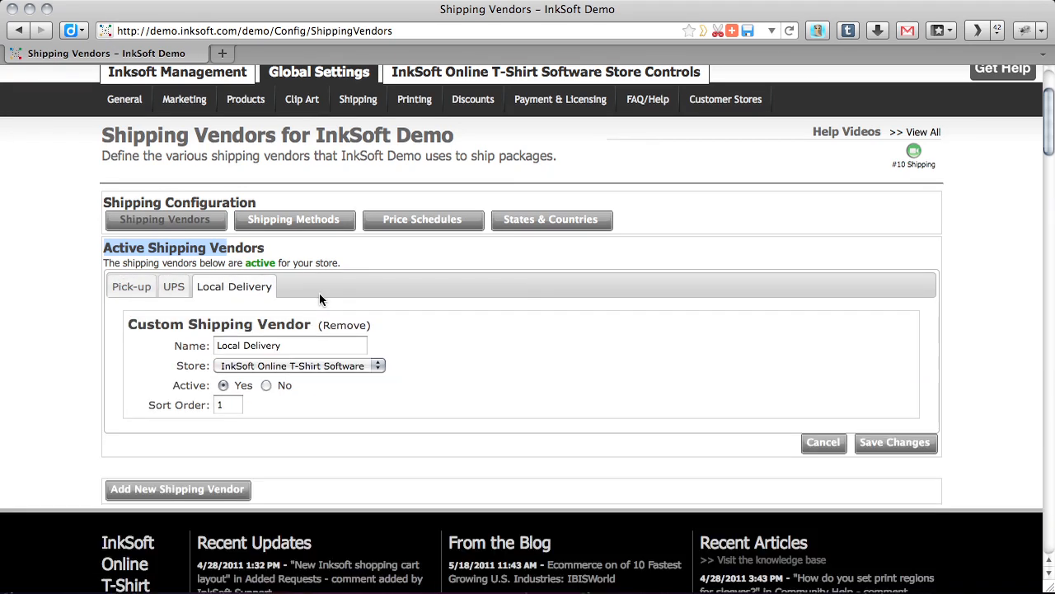
scroll(325, 298, down, 1)
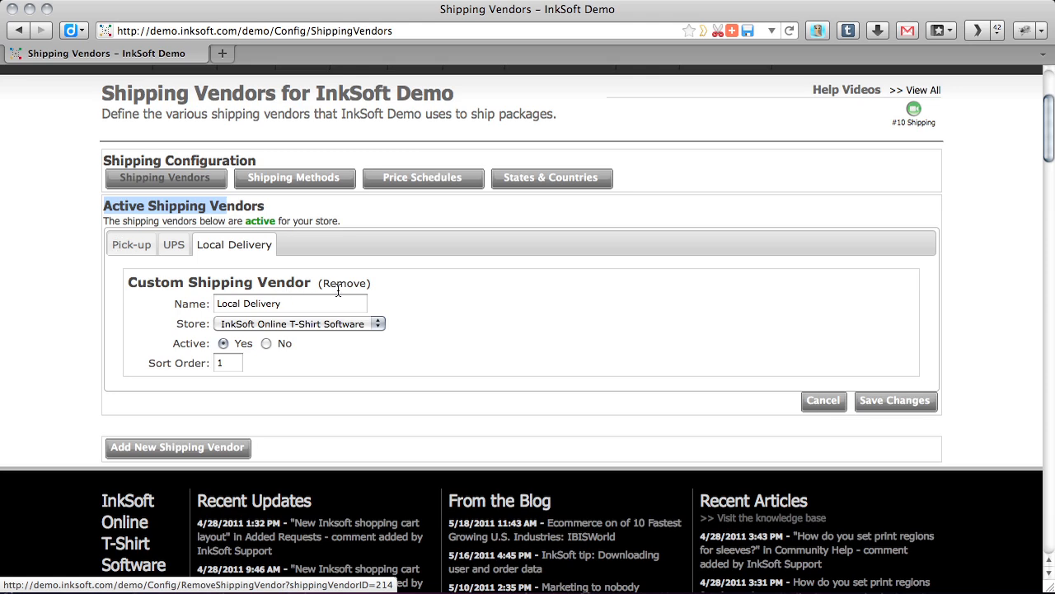
click(347, 283)
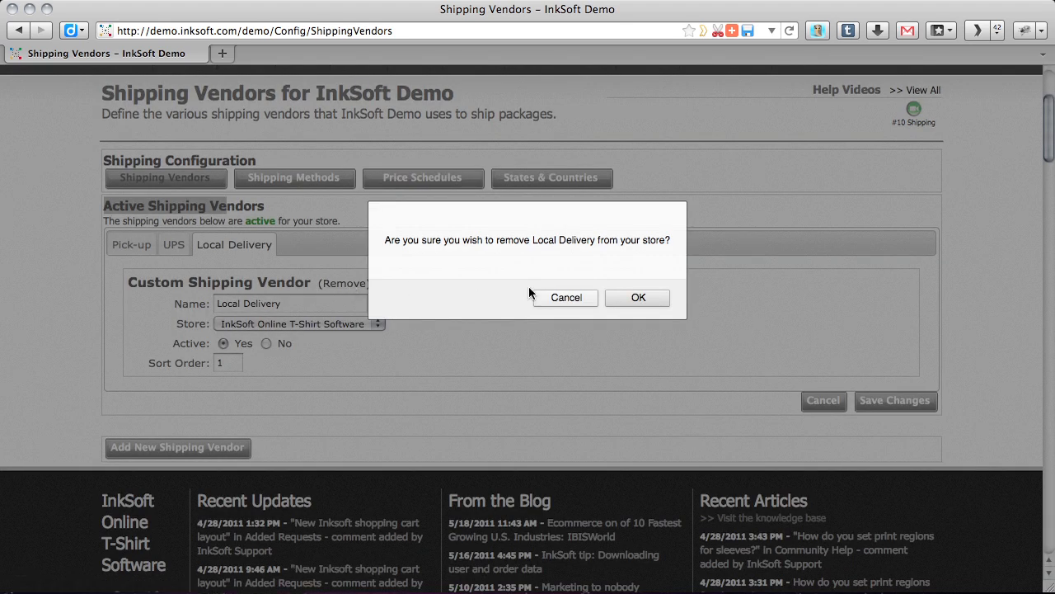
click(636, 300)
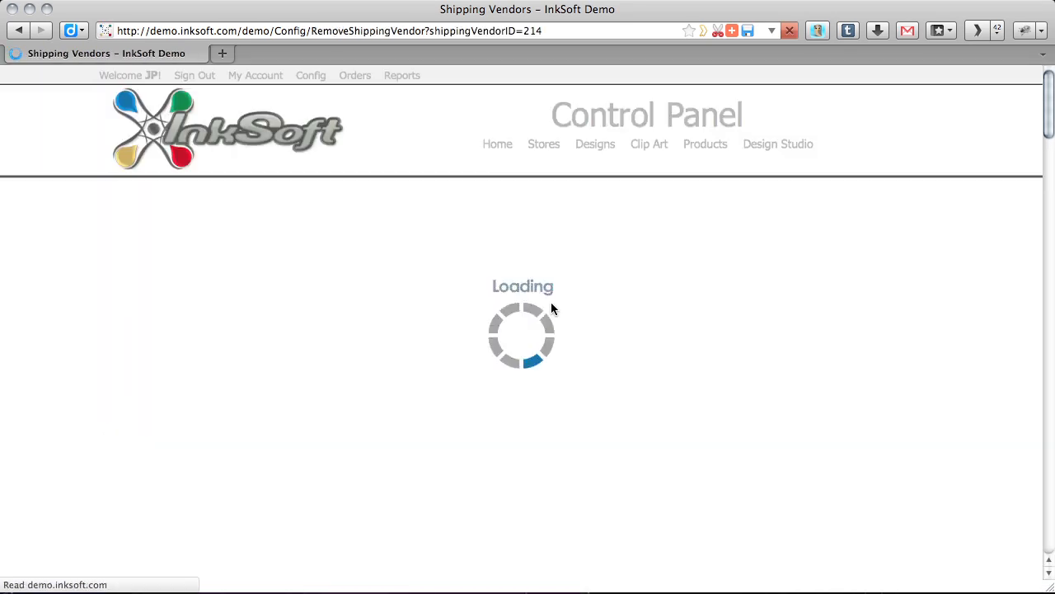
Review the settings of the remaining Pick-up and UPS shipping vendors
scroll(326, 343, down, 3)
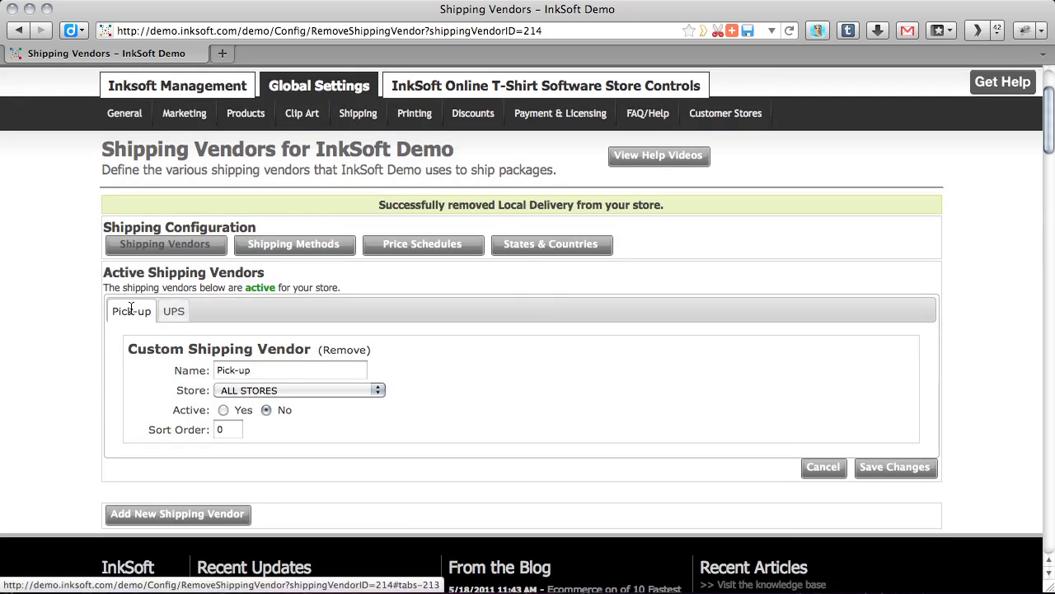
click(173, 311)
click(140, 312)
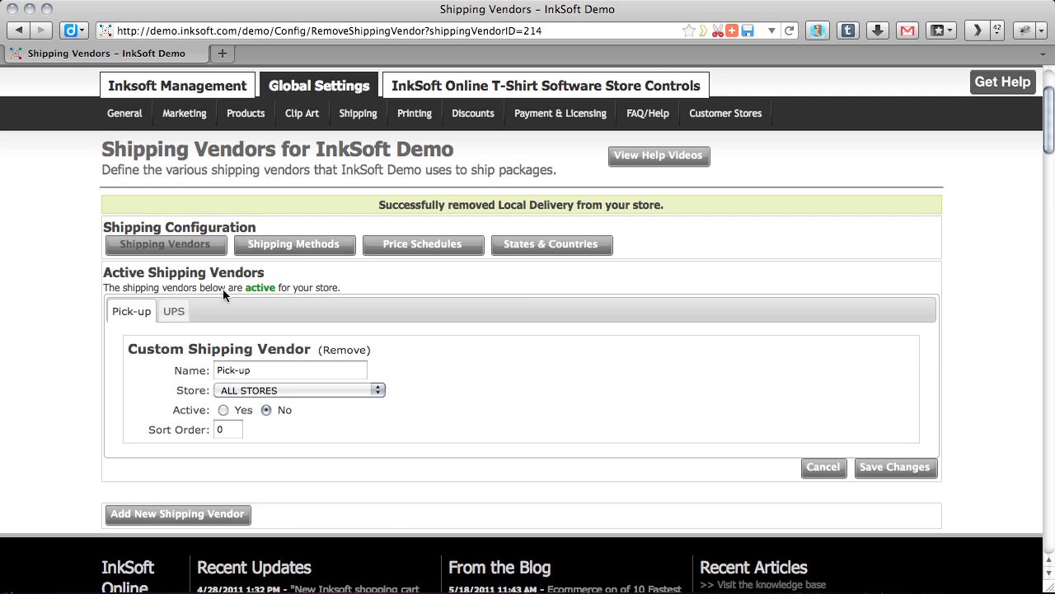
click(174, 310)
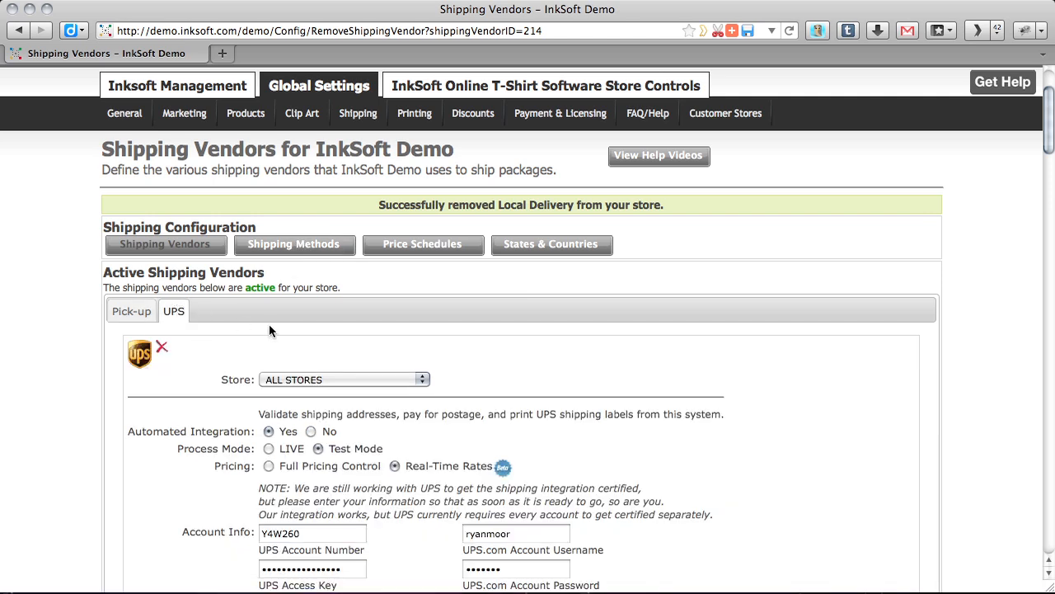
Open the Shipping Methods configuration and review the active UPS methods
click(283, 243)
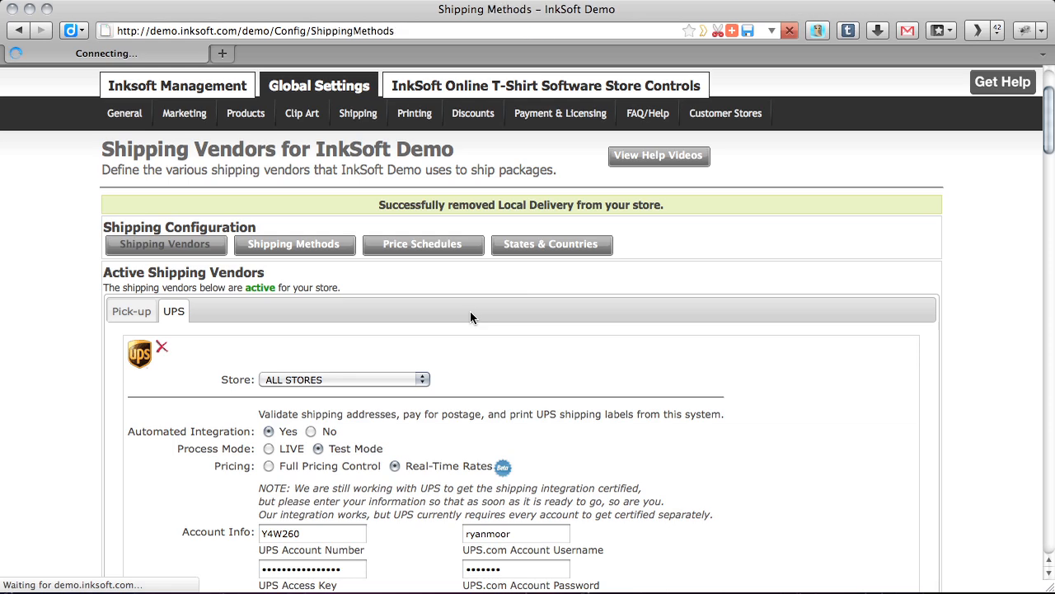
scroll(431, 330, down, 5)
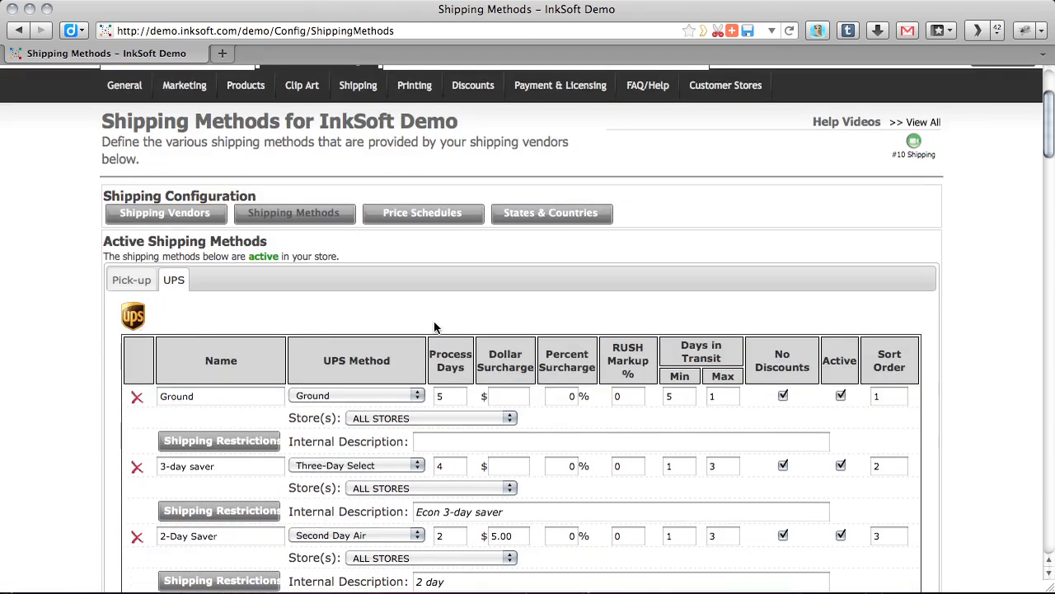
scroll(406, 350, down, 1)
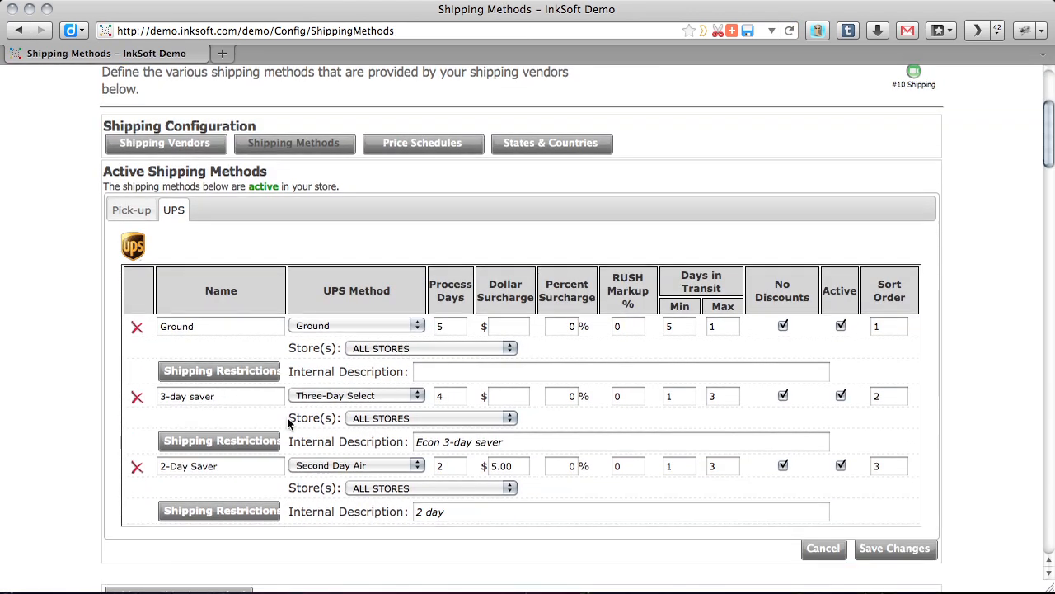
scroll(239, 421, down, 4)
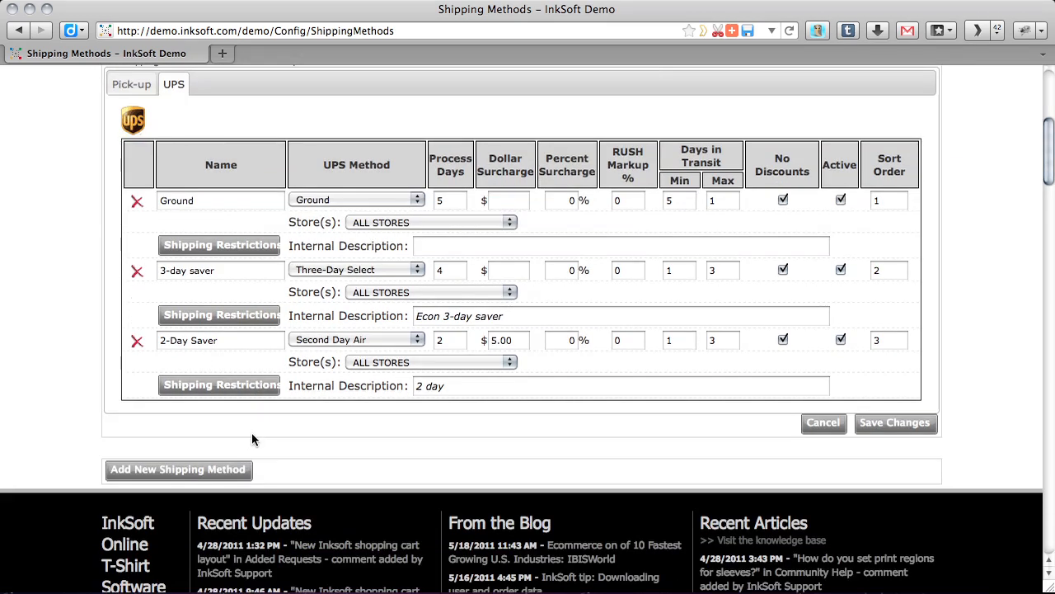
scroll(219, 444, down, 1)
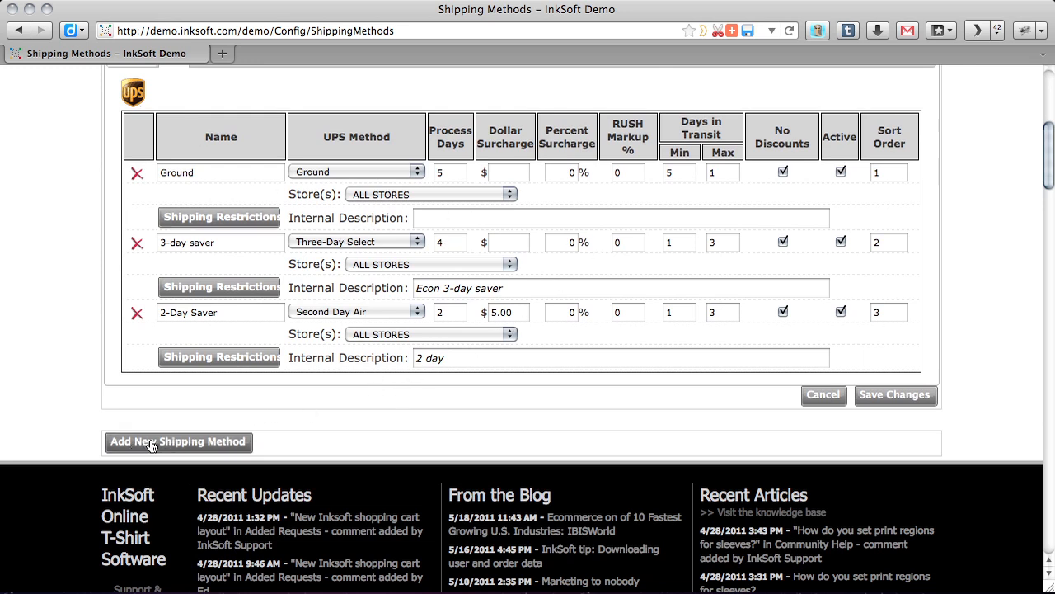
Start adding a new shipping method and bring up the Create Custom Shipping Method form
click(216, 443)
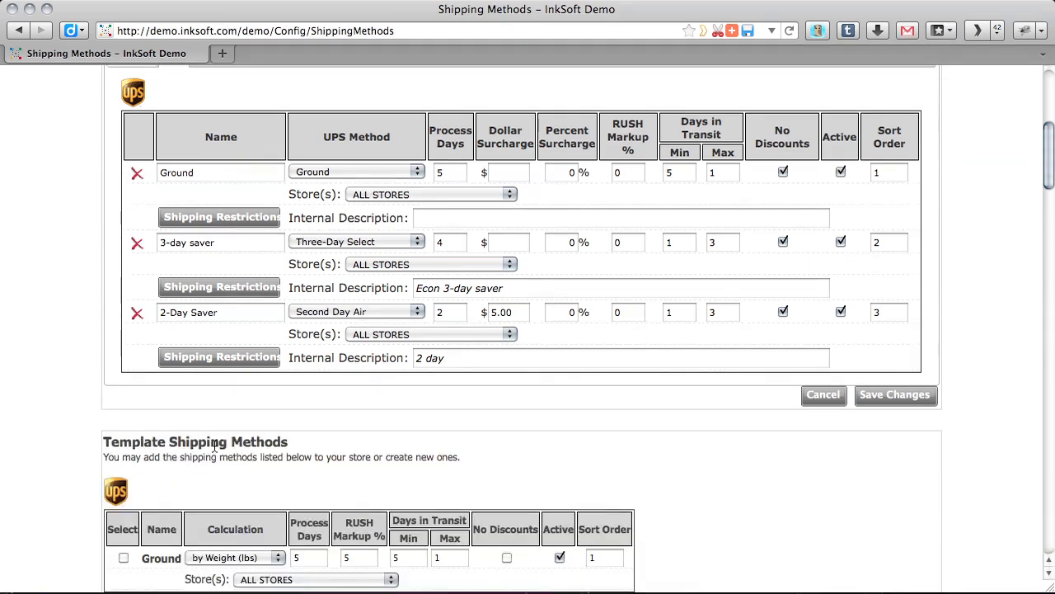
scroll(220, 423, down, 5)
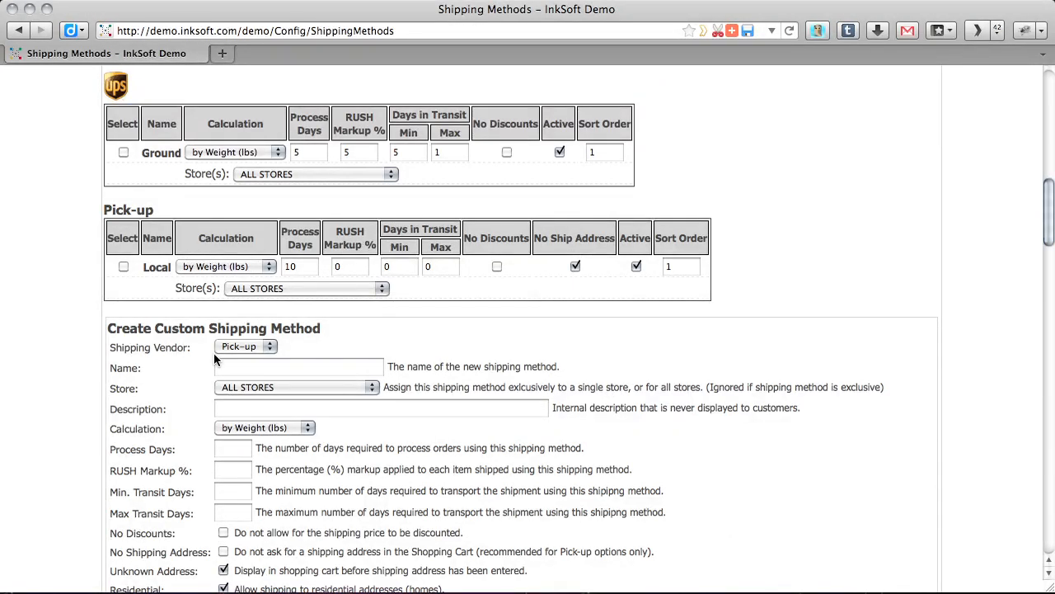
scroll(247, 334, down, 2)
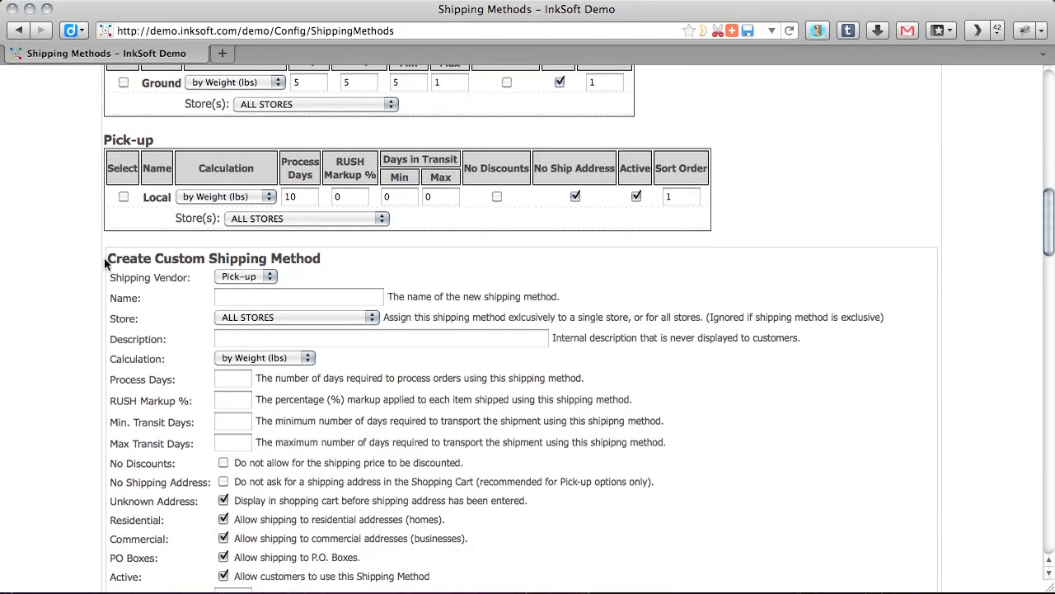
drag(106, 259, 326, 256)
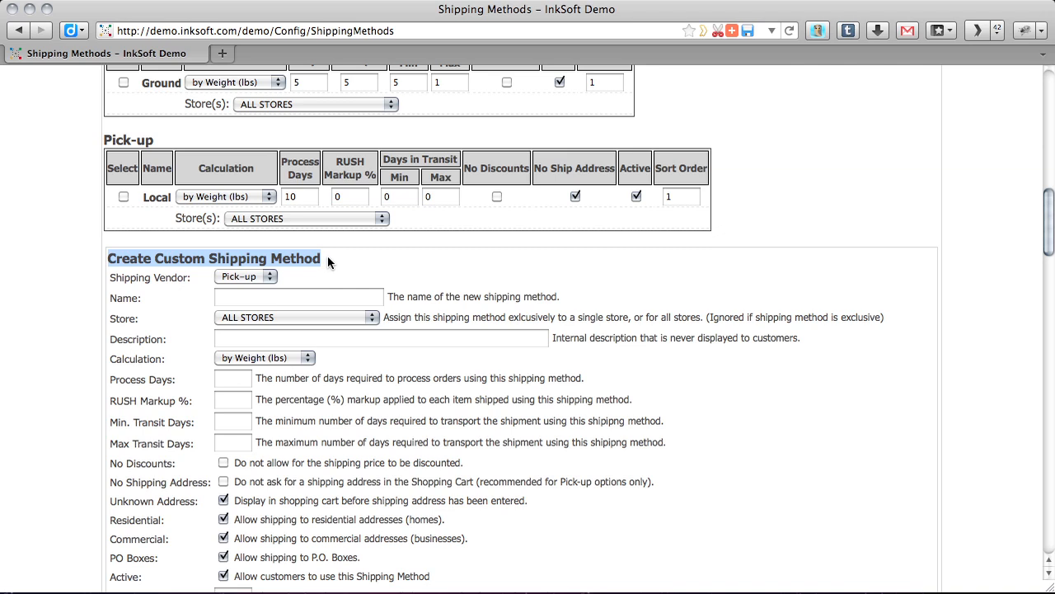
scroll(368, 265, down, 2)
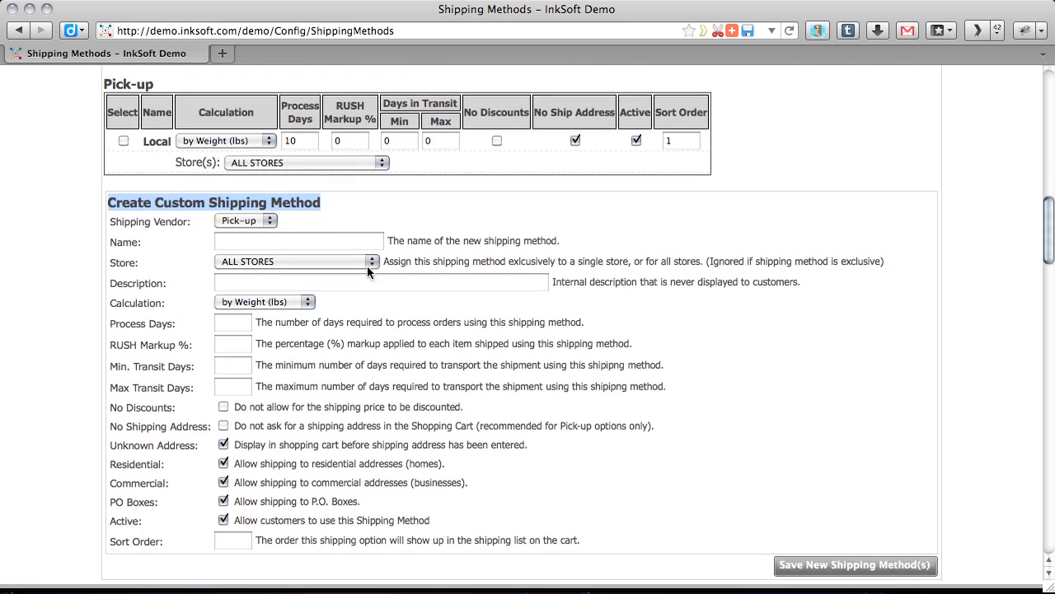
Choose UPS as the custom shipping method's vendor and name the method Overnight
click(251, 220)
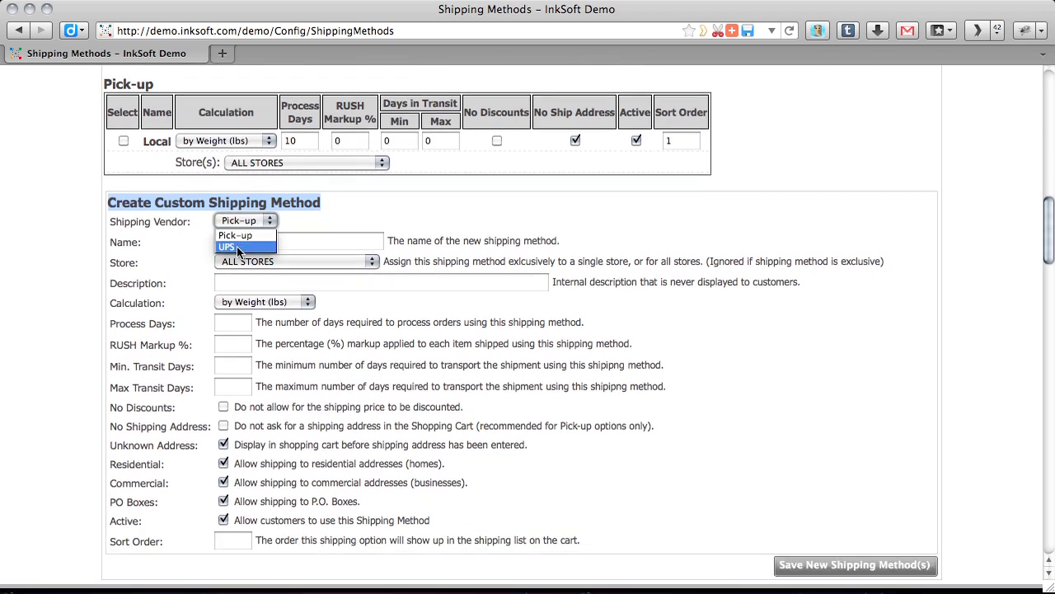
click(237, 247)
click(244, 242)
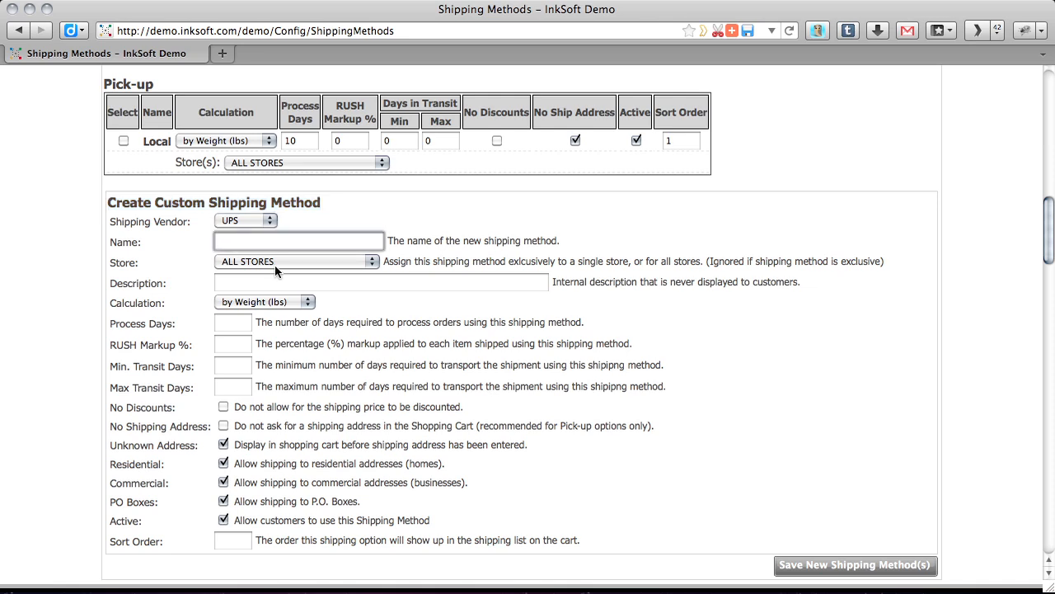
text(Over)
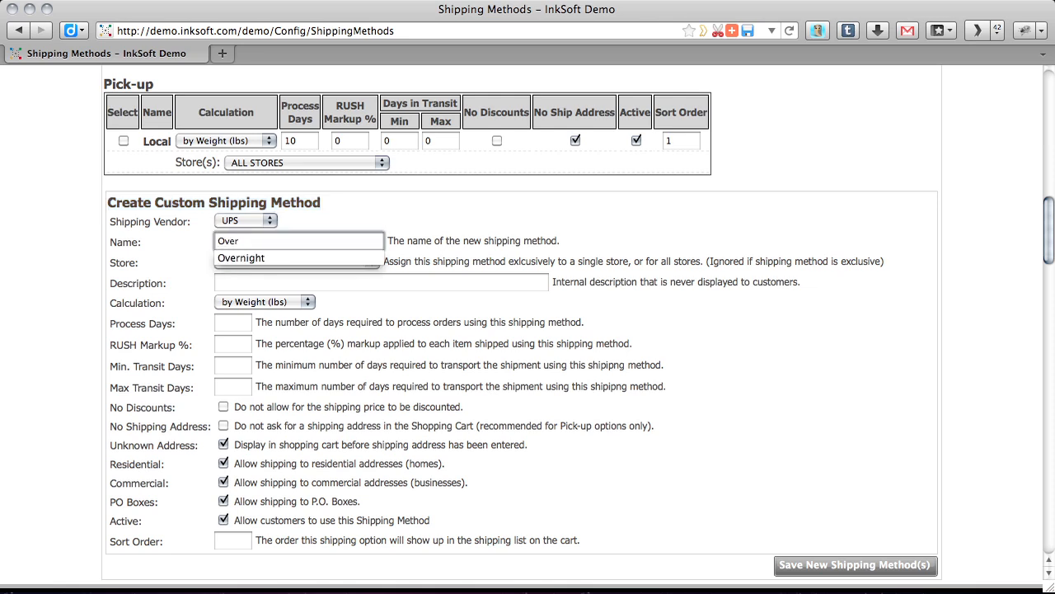
key(Down)
key(Return)
Keep the new shipping method assigned to ALL STORES and enter Overnight as its internal description
click(274, 262)
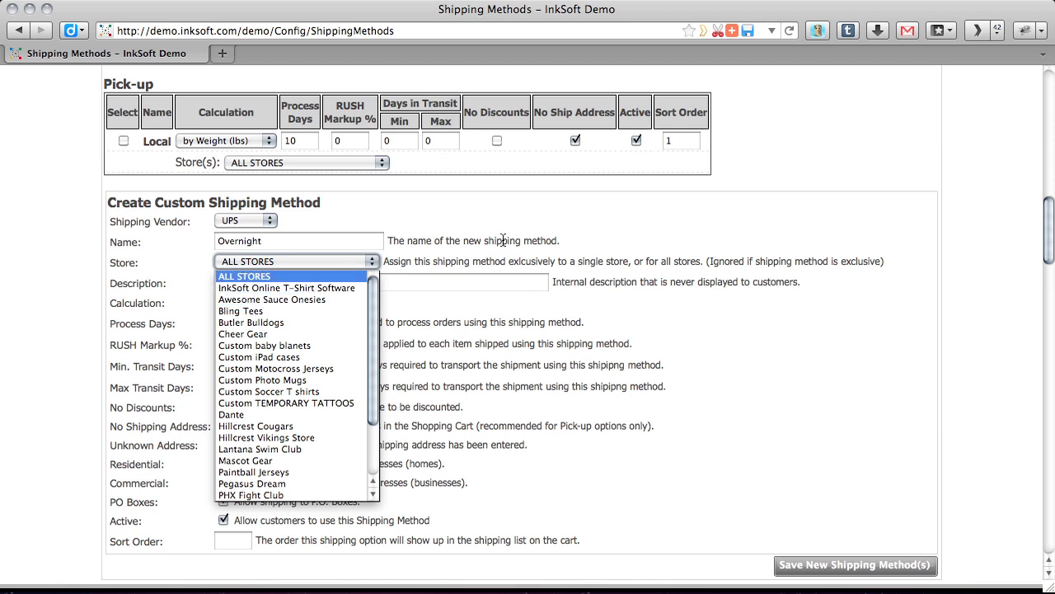
click(619, 232)
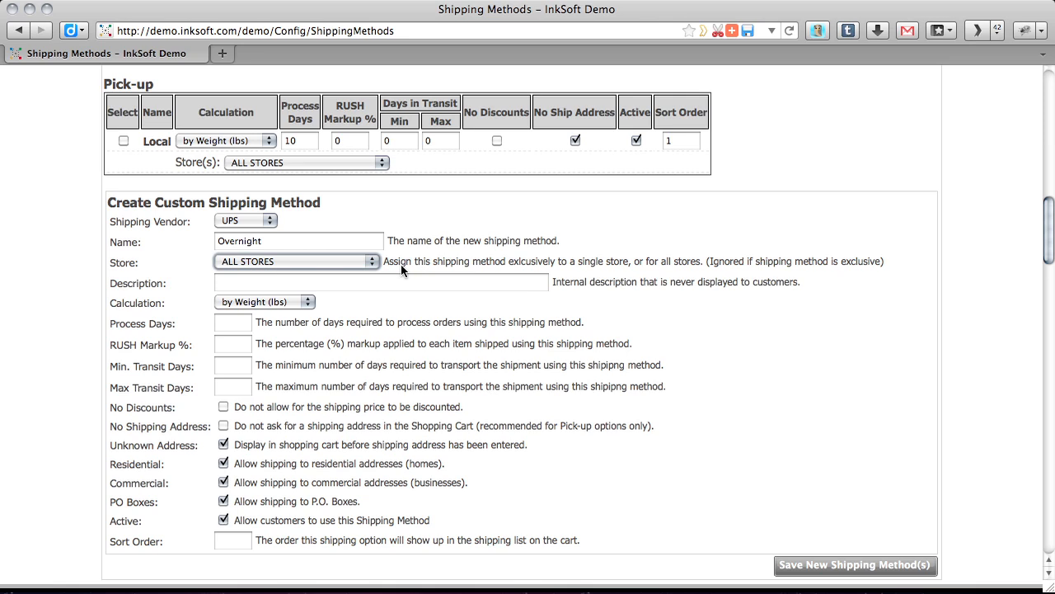
scroll(401, 264, up, 2)
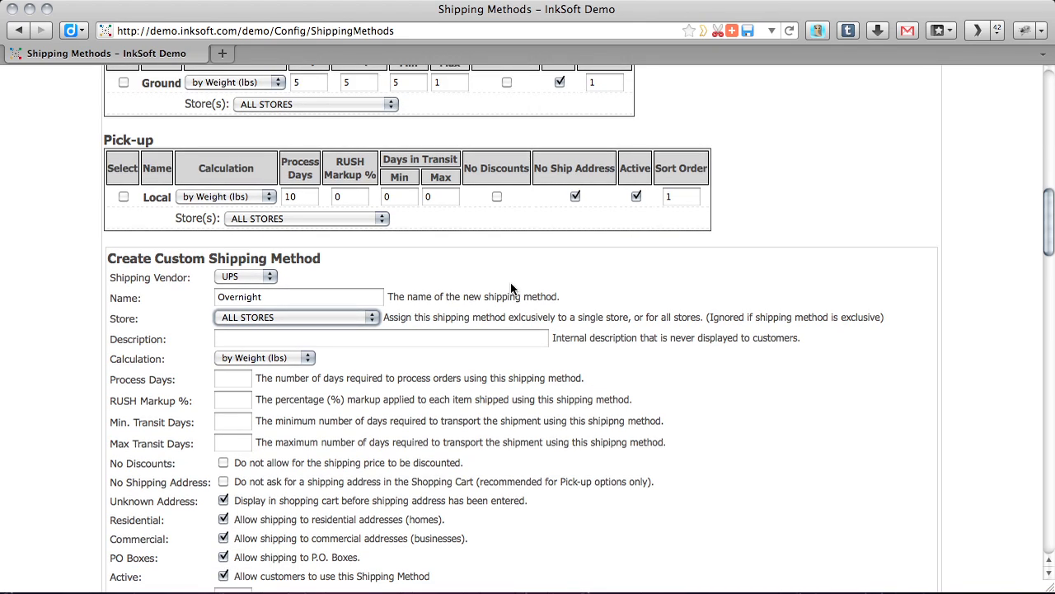
scroll(511, 288, down, 1)
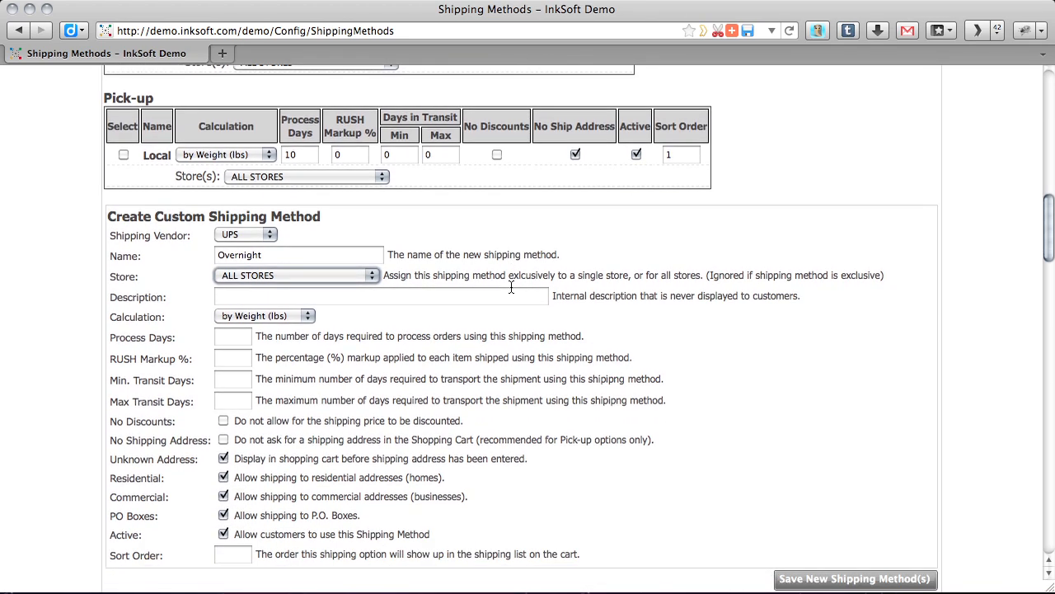
click(270, 296)
text(Overnight)
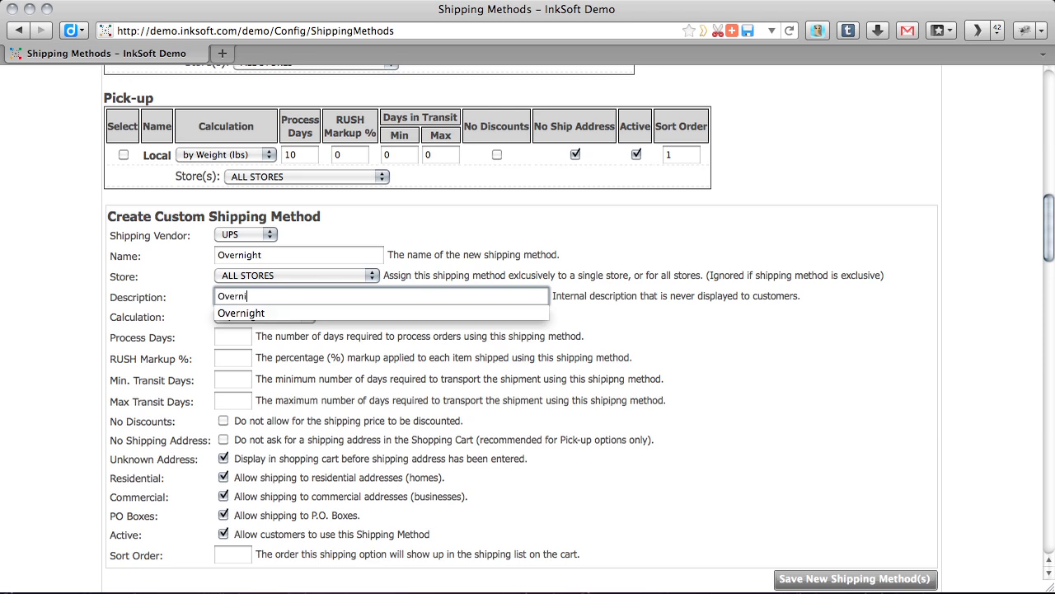
click(688, 331)
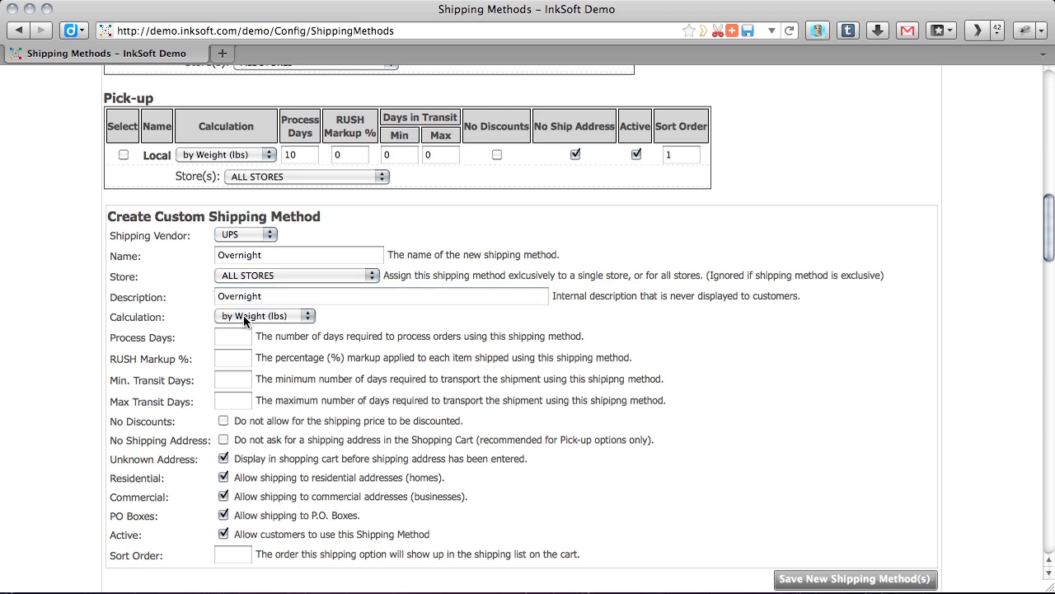
Keep the method's calculation by Weight (lbs) and set its process days to 2
click(287, 314)
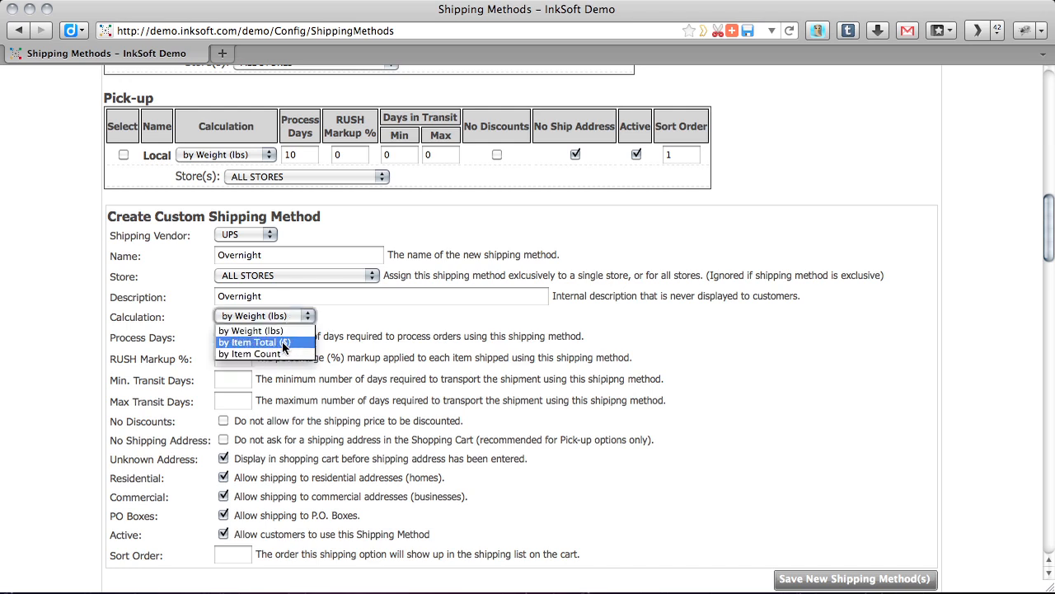
click(361, 331)
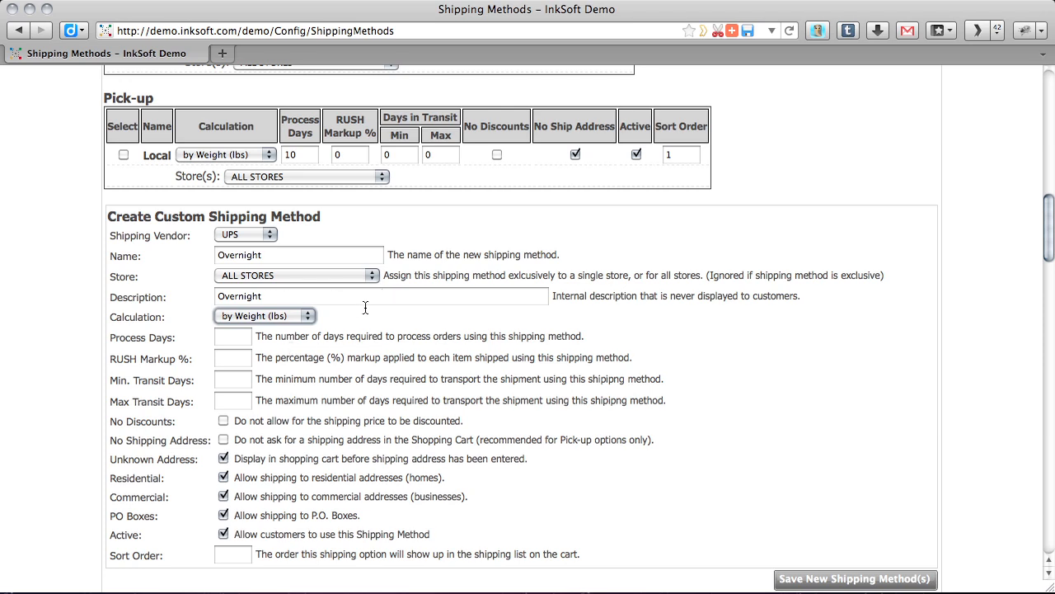
scroll(363, 308, down, 2)
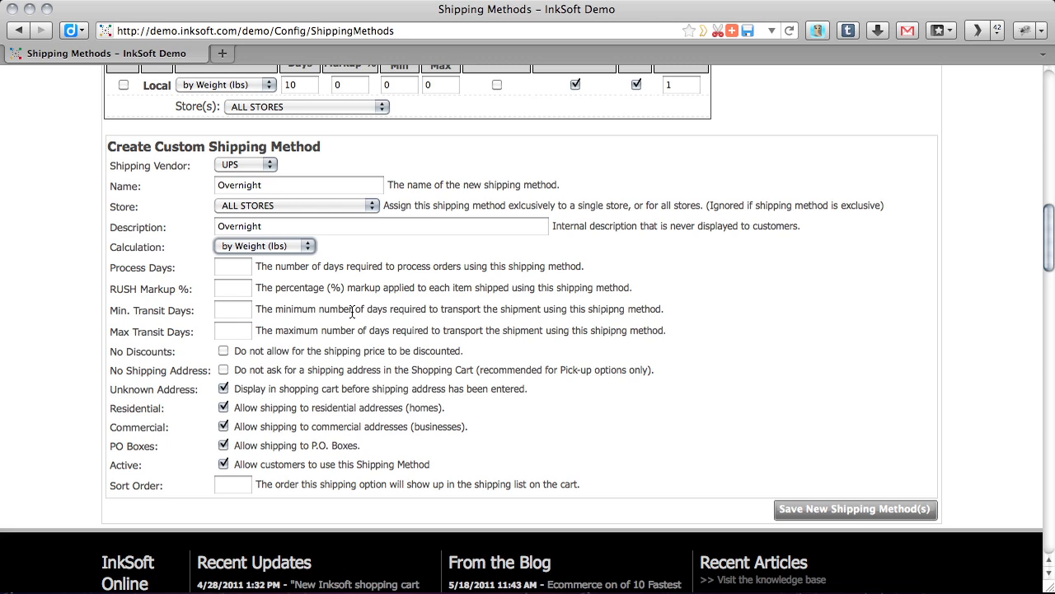
click(239, 271)
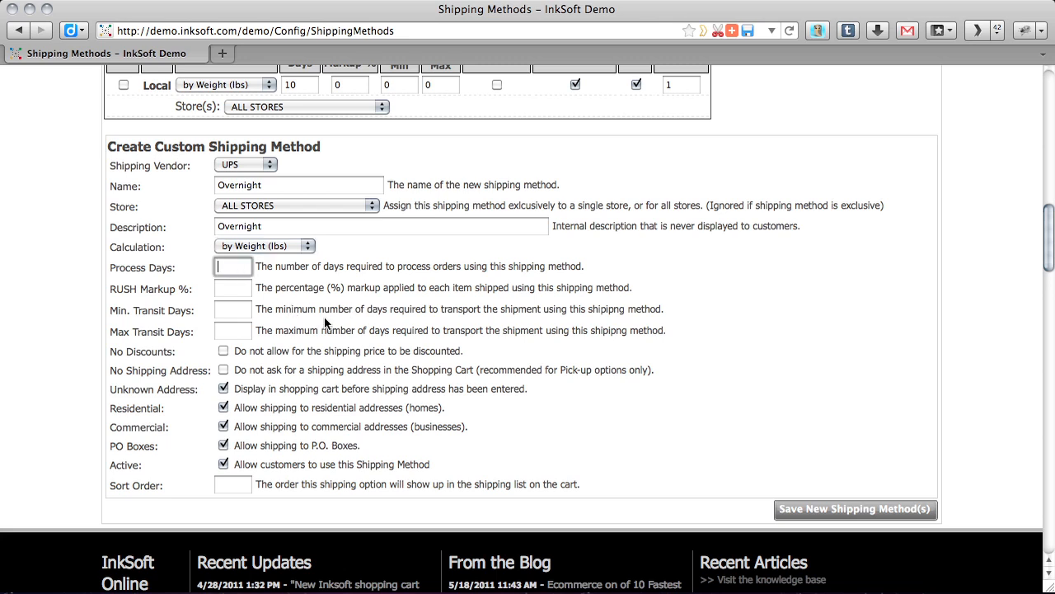
text(2)
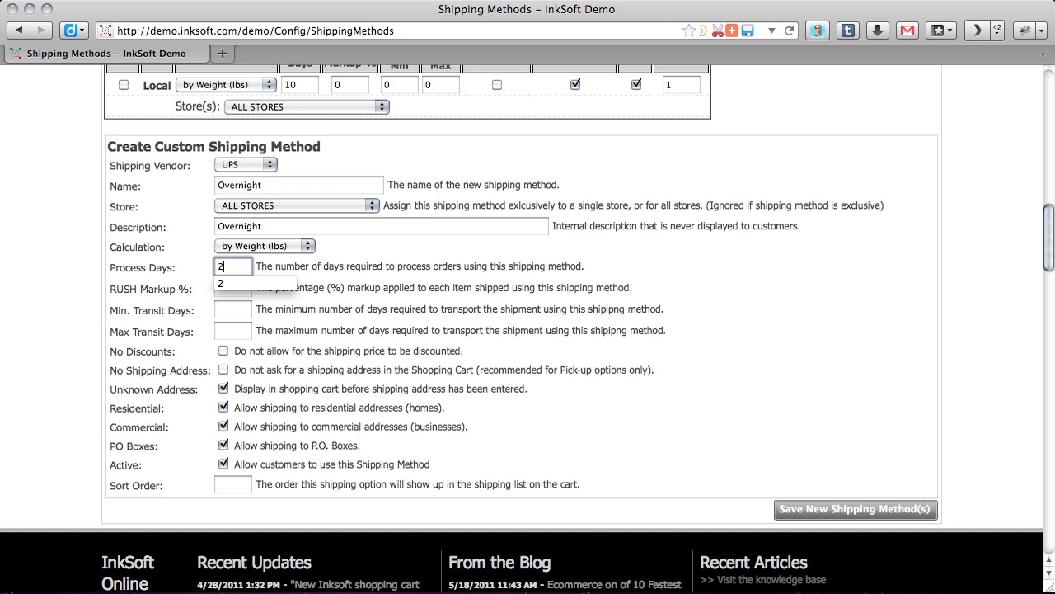
click(420, 274)
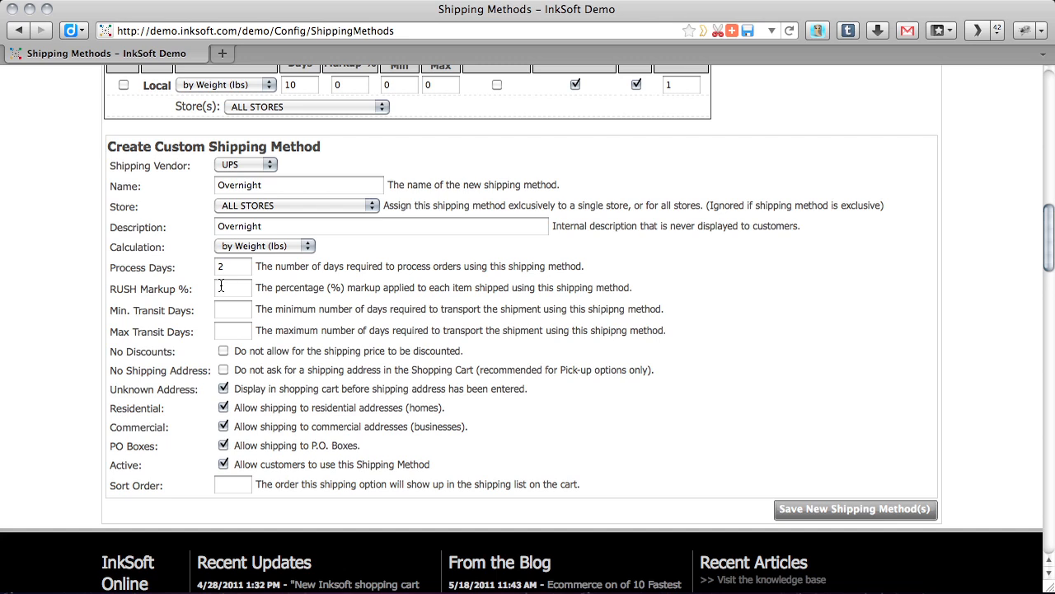
Set the Overnight method's RUSH markup to 20% and its minimum transit days to 1
click(221, 285)
text(20)
click(373, 274)
click(246, 309)
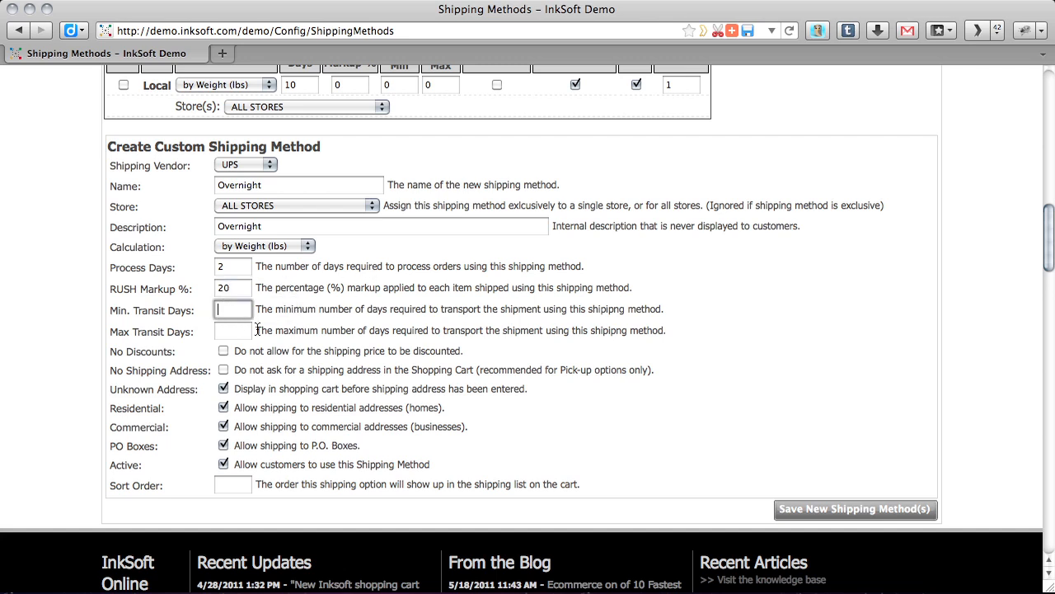
text(1)
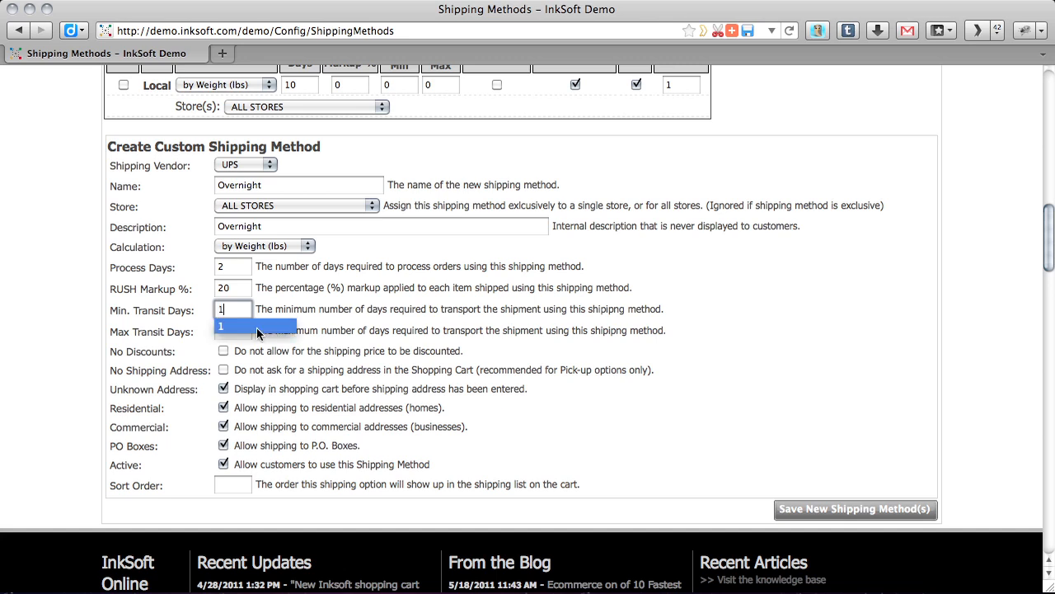
click(356, 302)
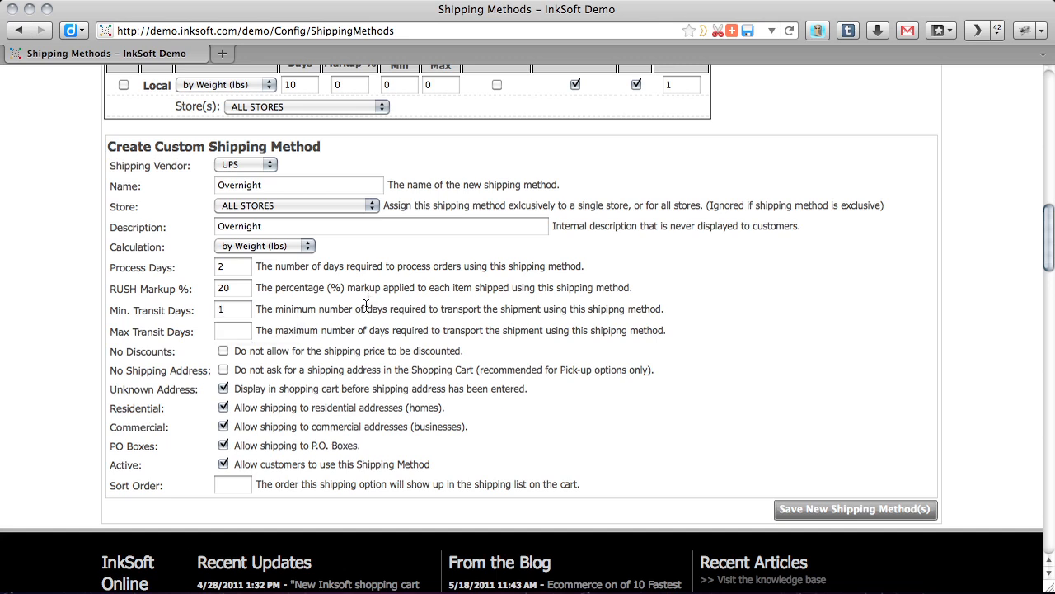
Set the Overnight method's maximum transit days to 3
click(240, 329)
text(2)
key(BackSpace)
text(3)
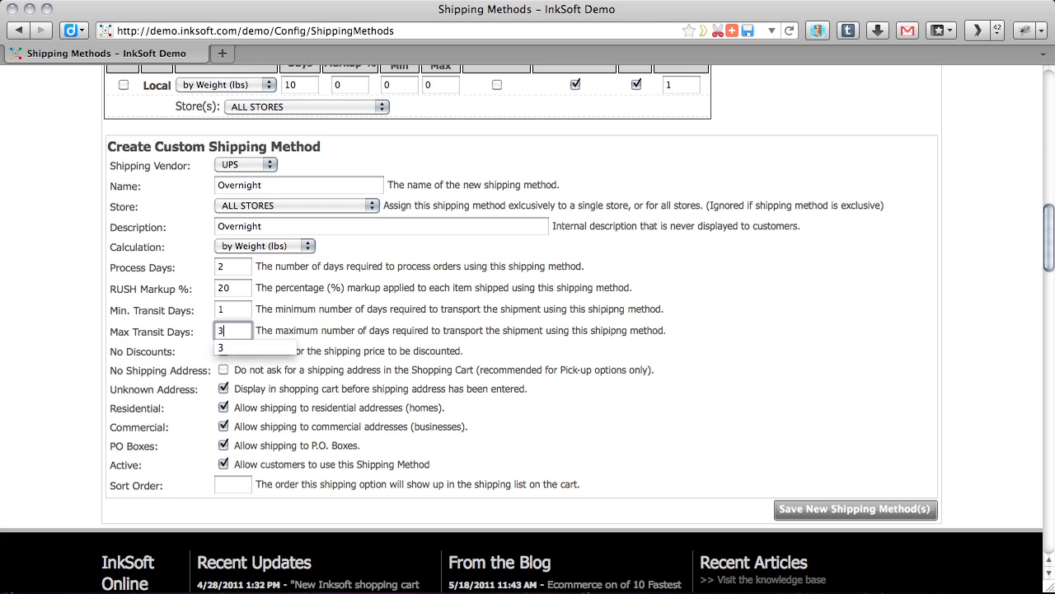
click(352, 309)
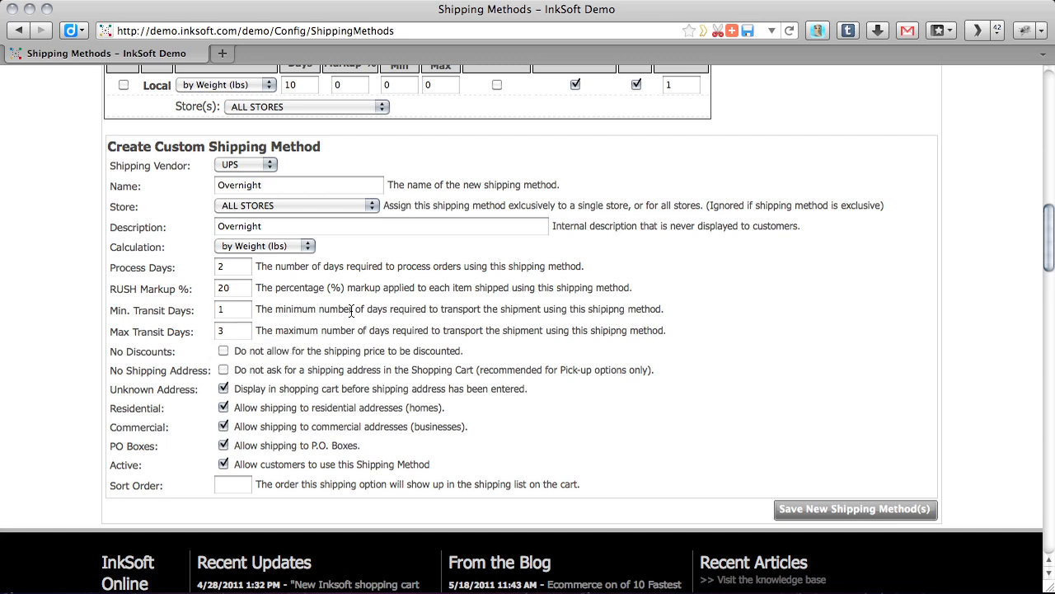
Enable No Discounts for the Overnight method and disallow shipping to P.O. Boxes
click(223, 351)
scroll(313, 383, down, 2)
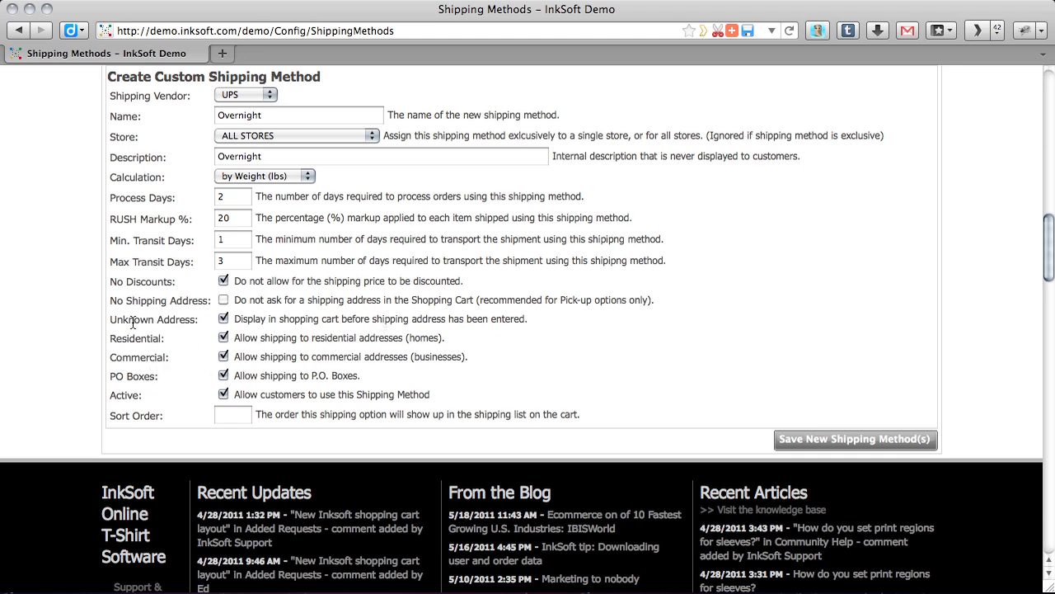
click(222, 375)
drag(235, 375, 340, 378)
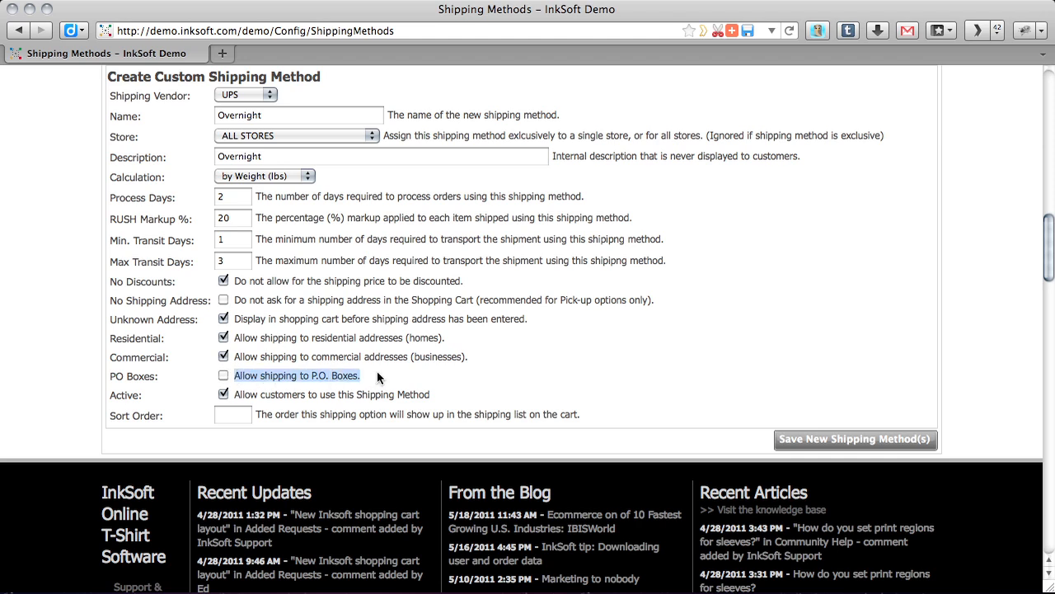
click(379, 377)
Set the Overnight method's sort order to 4 and save the new shipping method
click(232, 415)
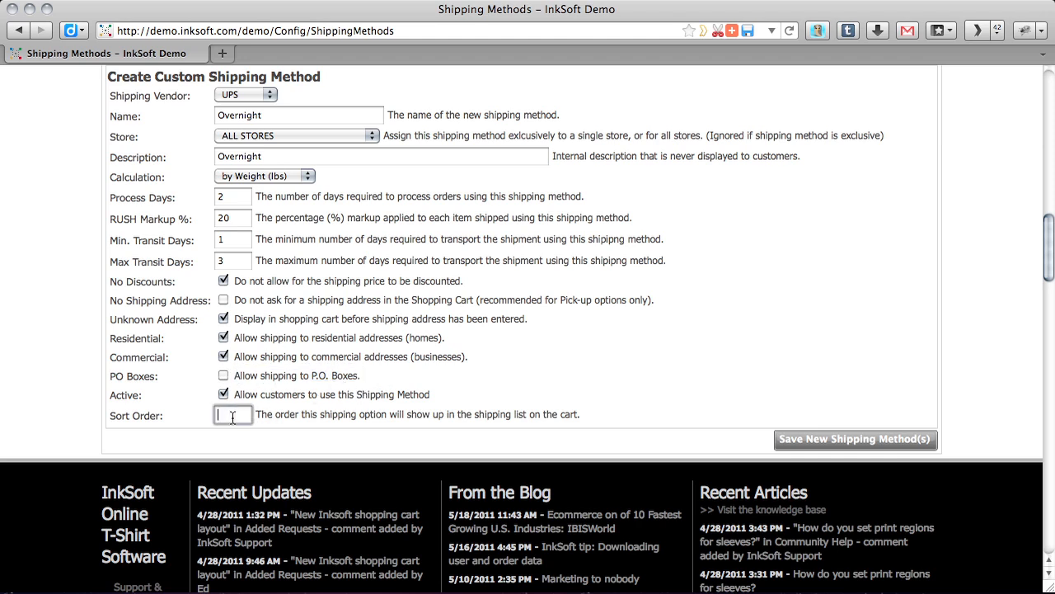
text(4)
click(816, 441)
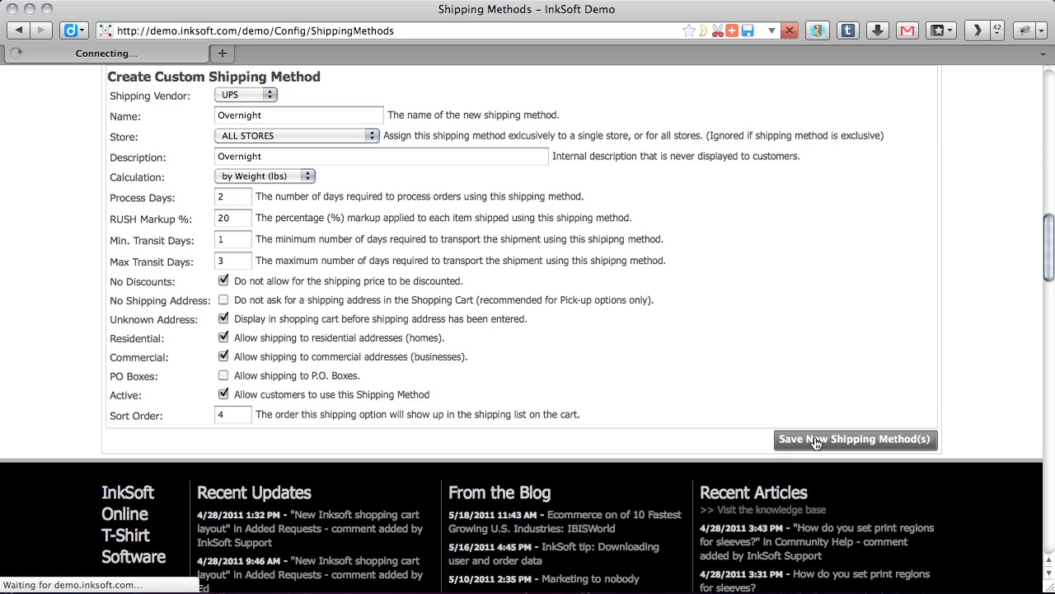
Assign Next Day Air Saver as the UPS method of the Overnight entry in the active shipping methods
scroll(660, 338, down, 5)
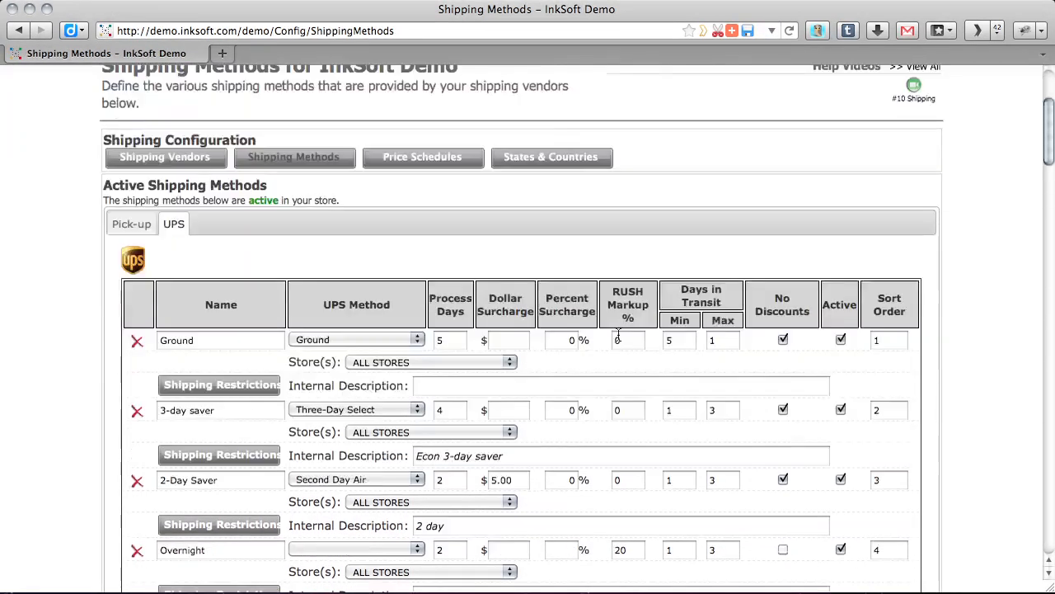
scroll(264, 354, down, 2)
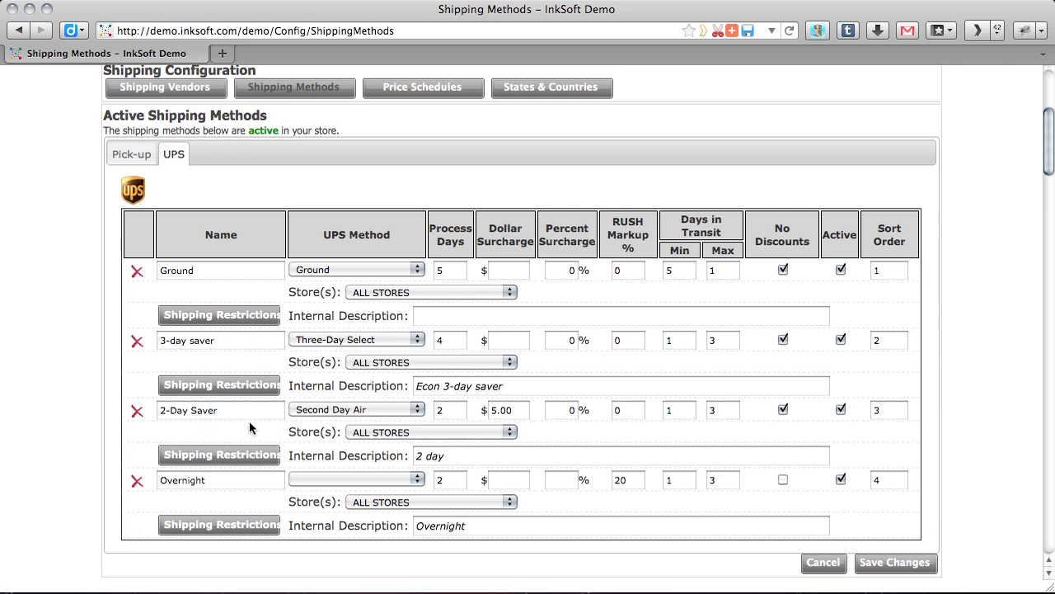
triple_click(339, 235)
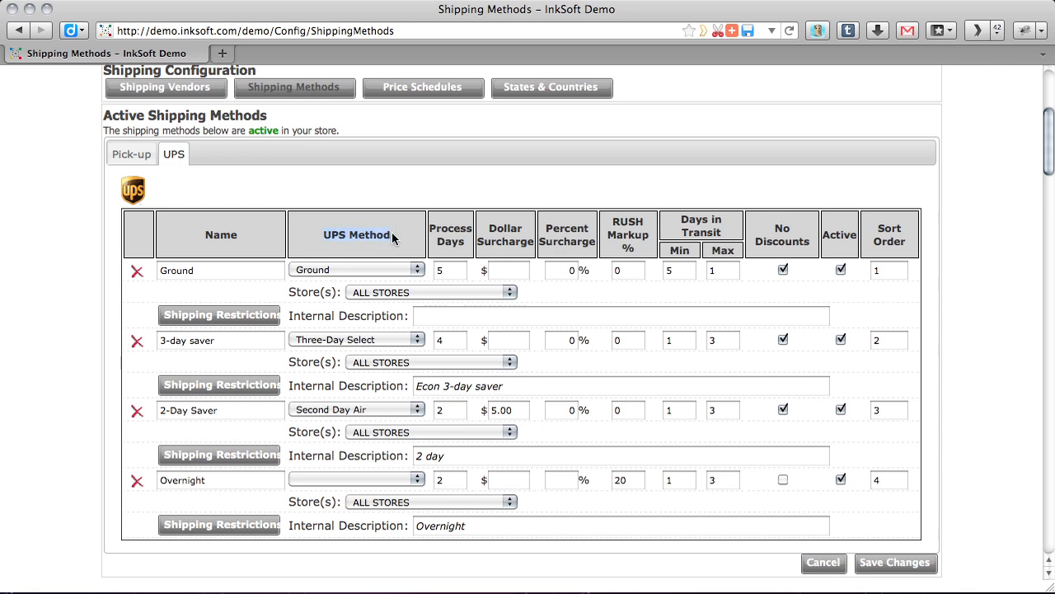
click(389, 482)
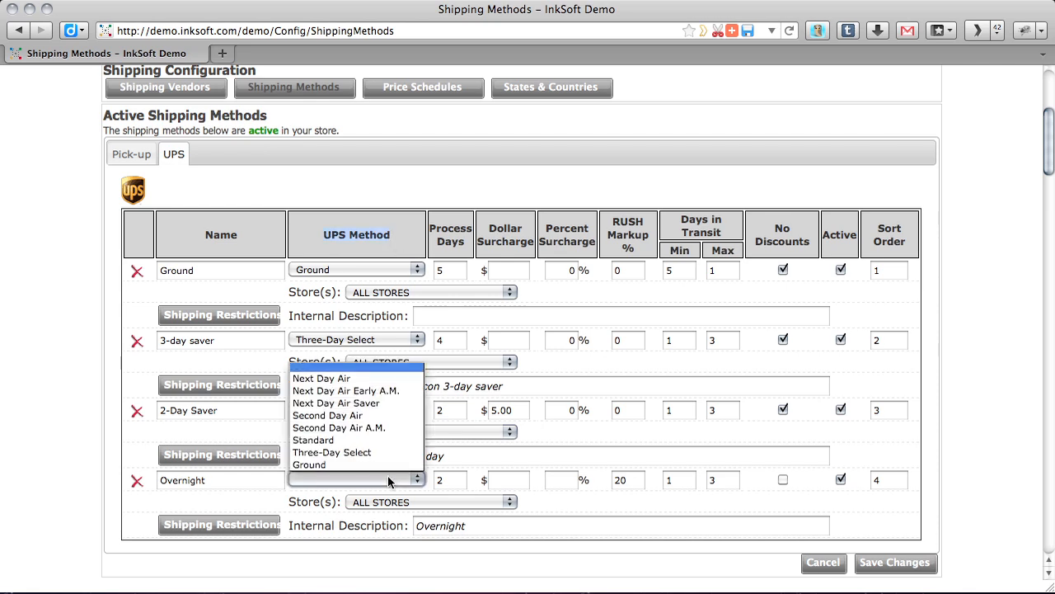
click(341, 403)
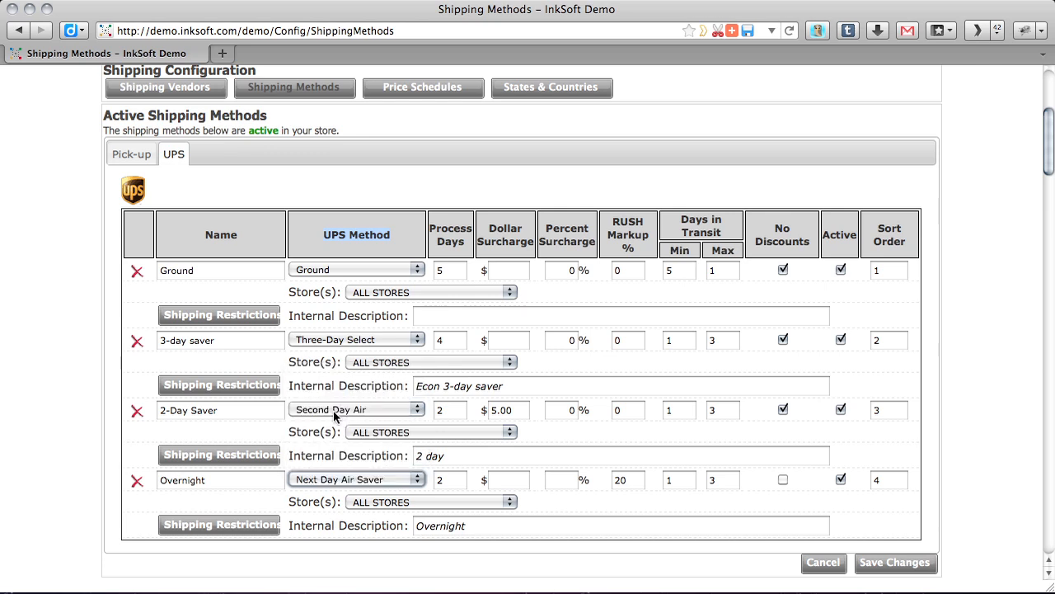
Set the Overnight method's percent surcharge to 10%
click(224, 483)
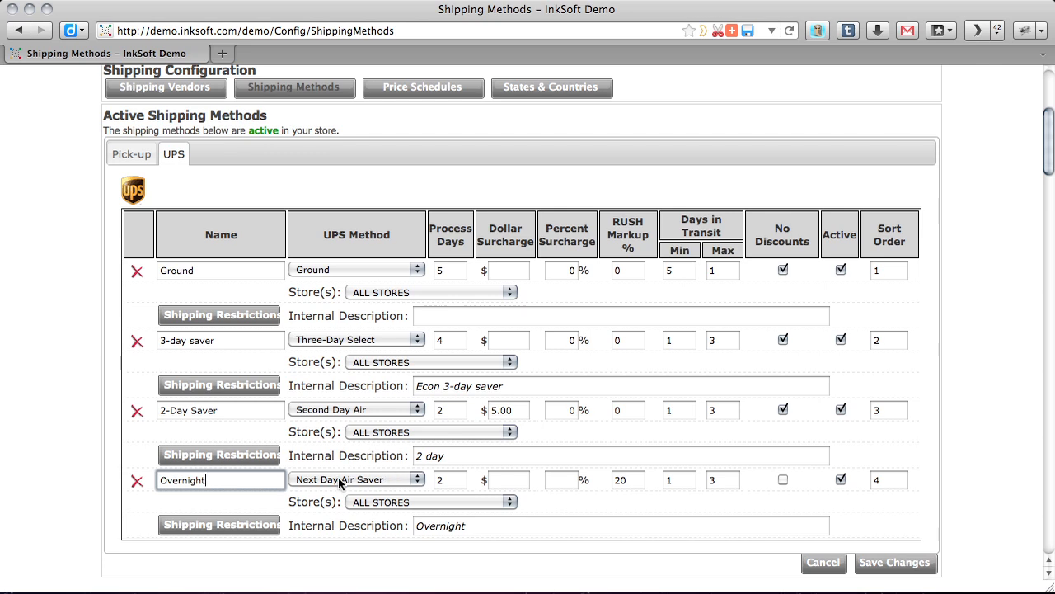
click(455, 484)
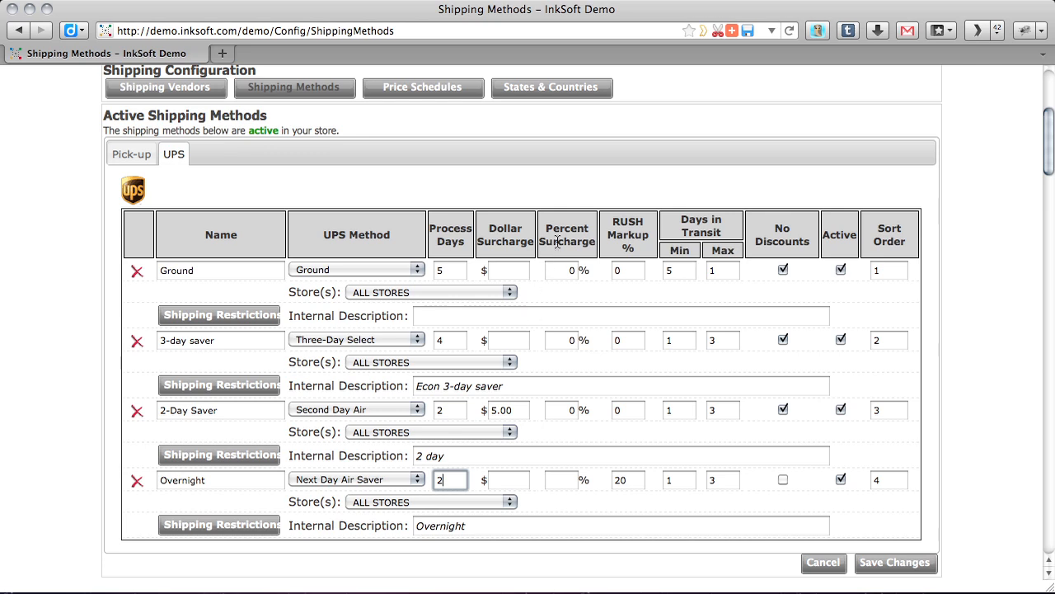
click(563, 480)
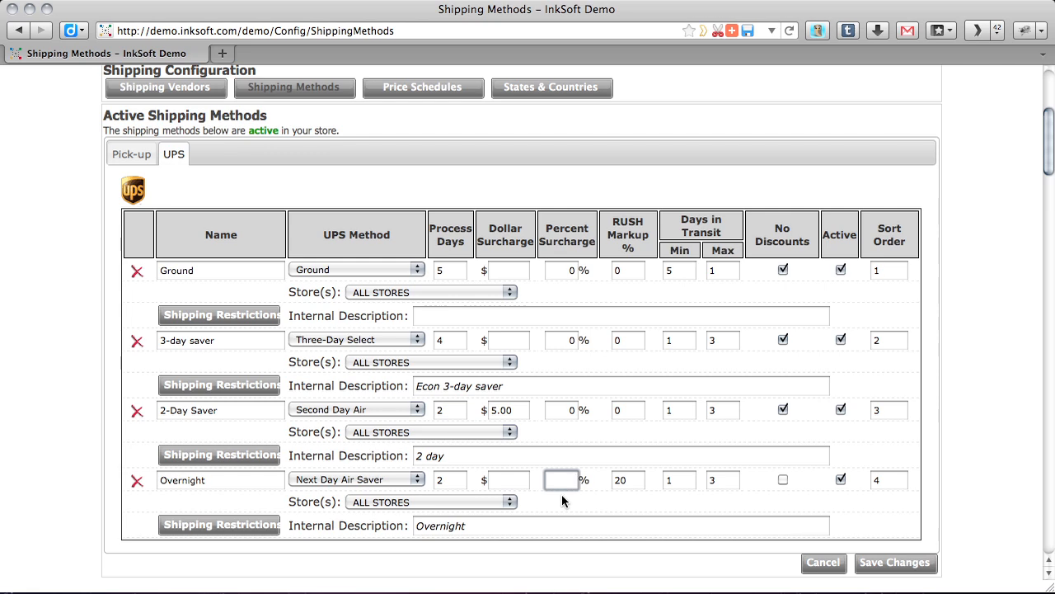
text(10)
key(Tab)
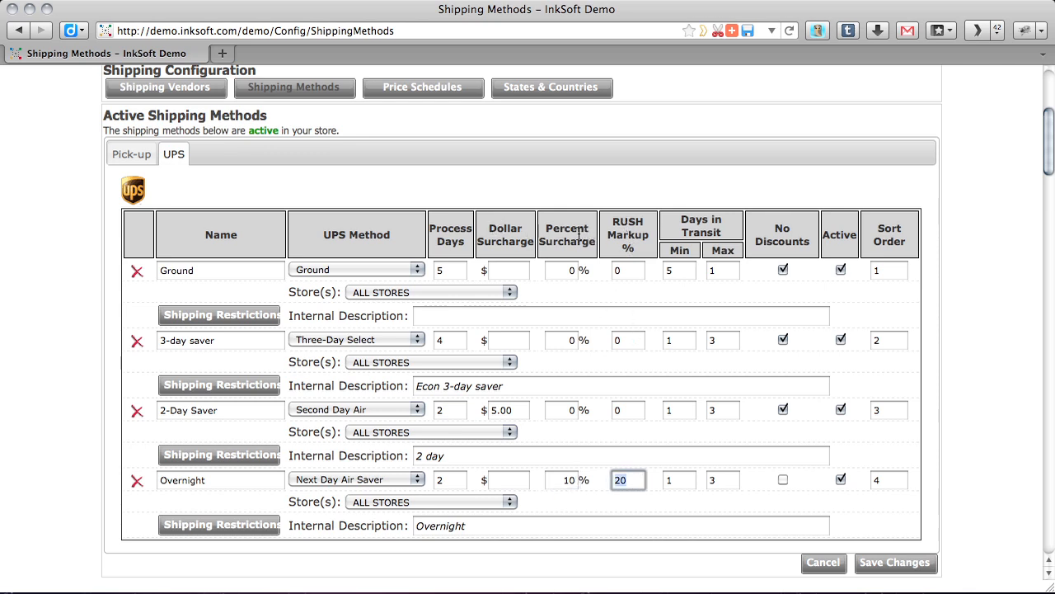
click(551, 233)
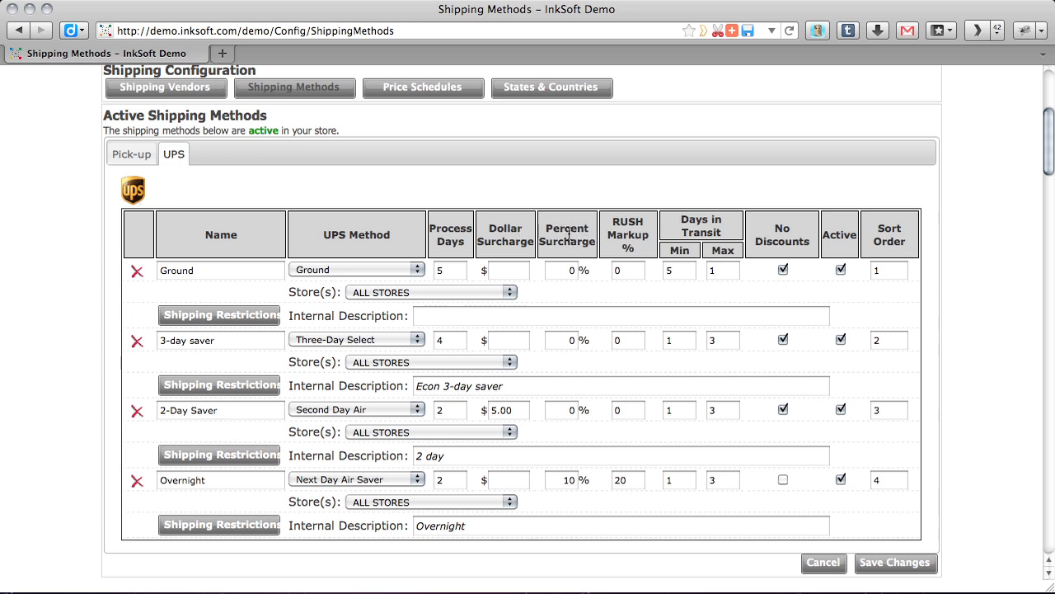
Clear the Overnight method's RUSH markup, enable its No Discounts option and save the changes
drag(632, 486, 603, 480)
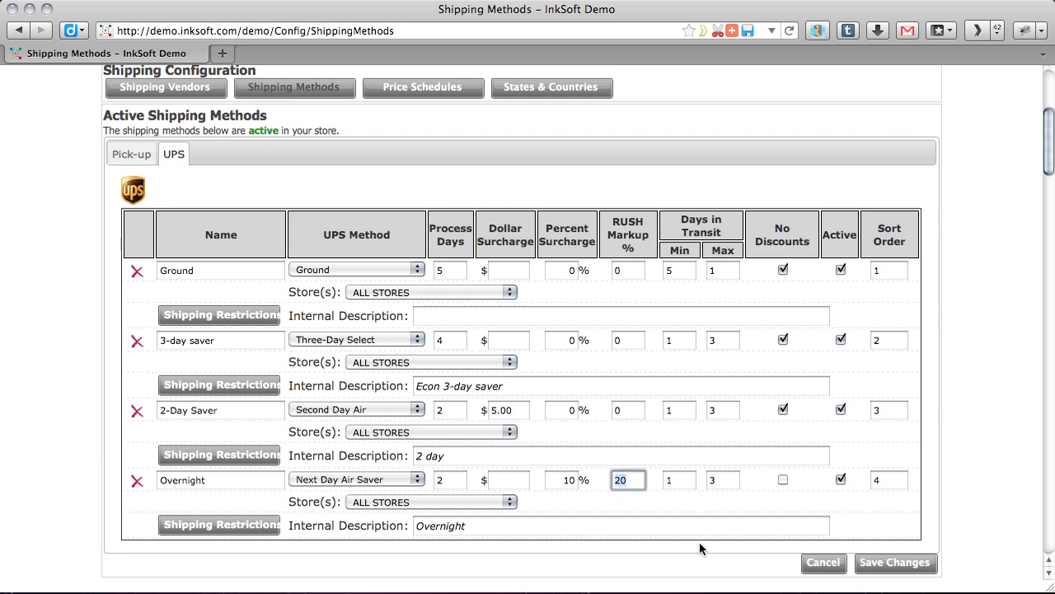
text(10)
key(BackSpace)
key(BackSpace)
click(783, 480)
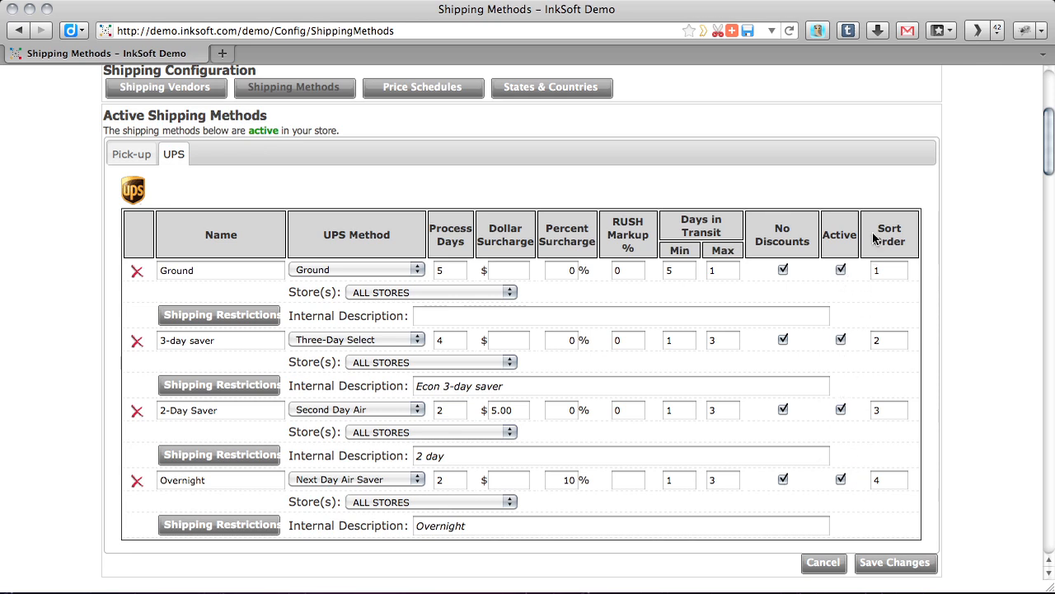
click(912, 566)
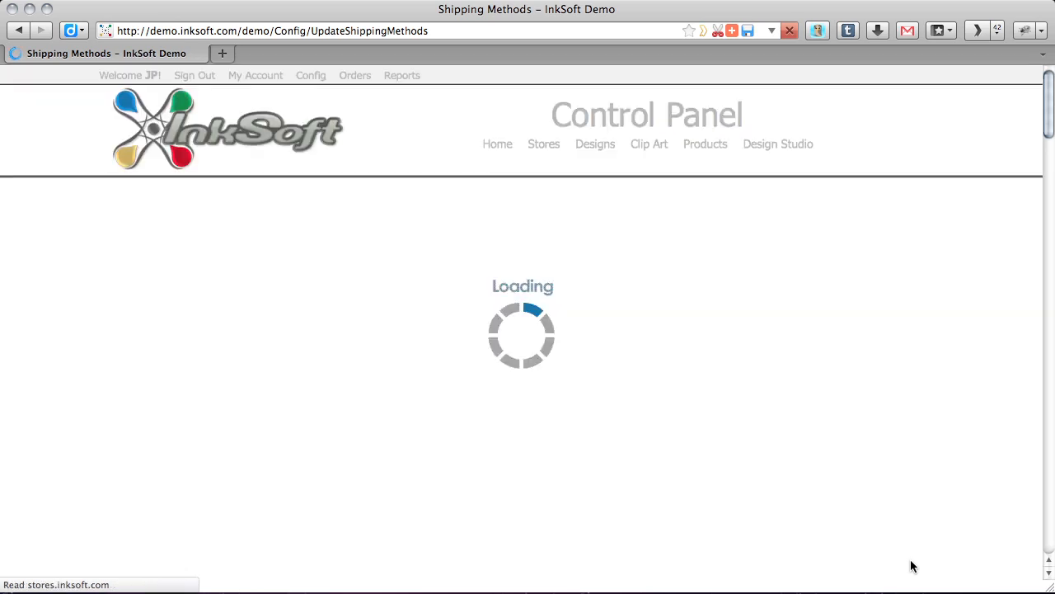
Change the Pick-up shipping method's calculation to by Item Count and save the changes
scroll(709, 429, down, 5)
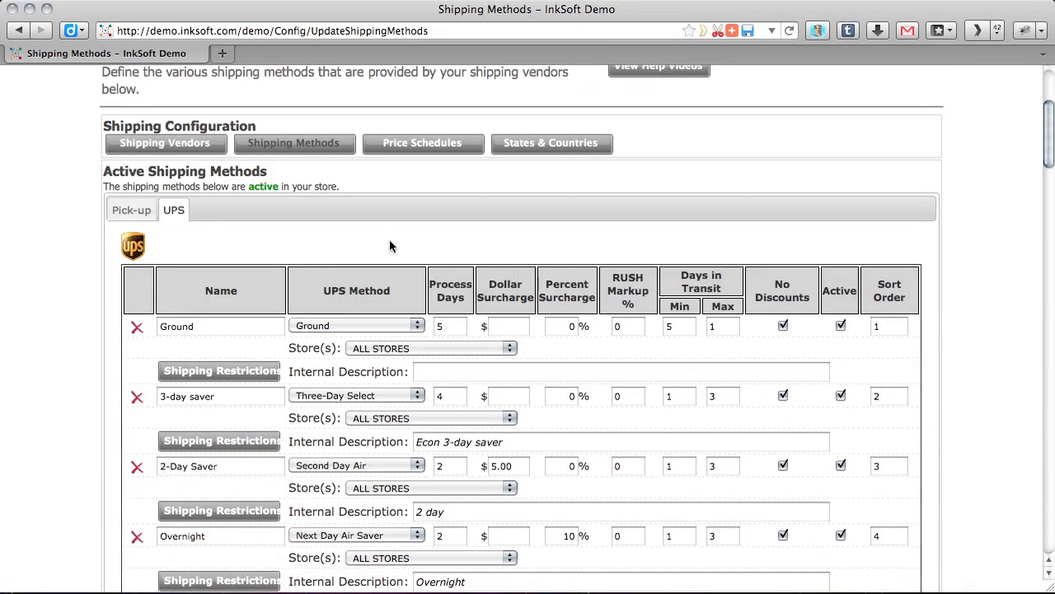
click(117, 213)
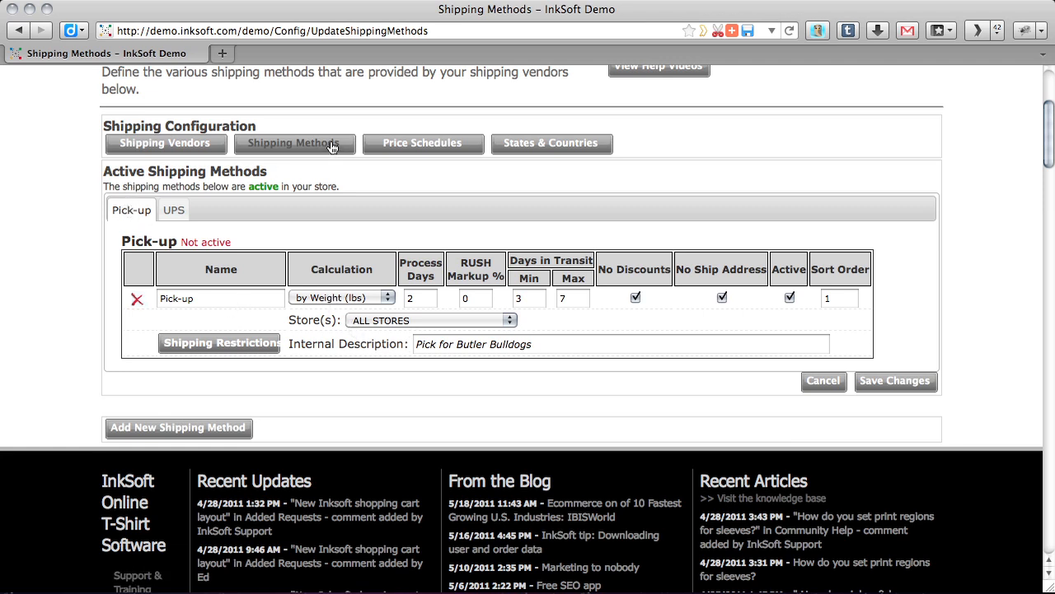
click(340, 298)
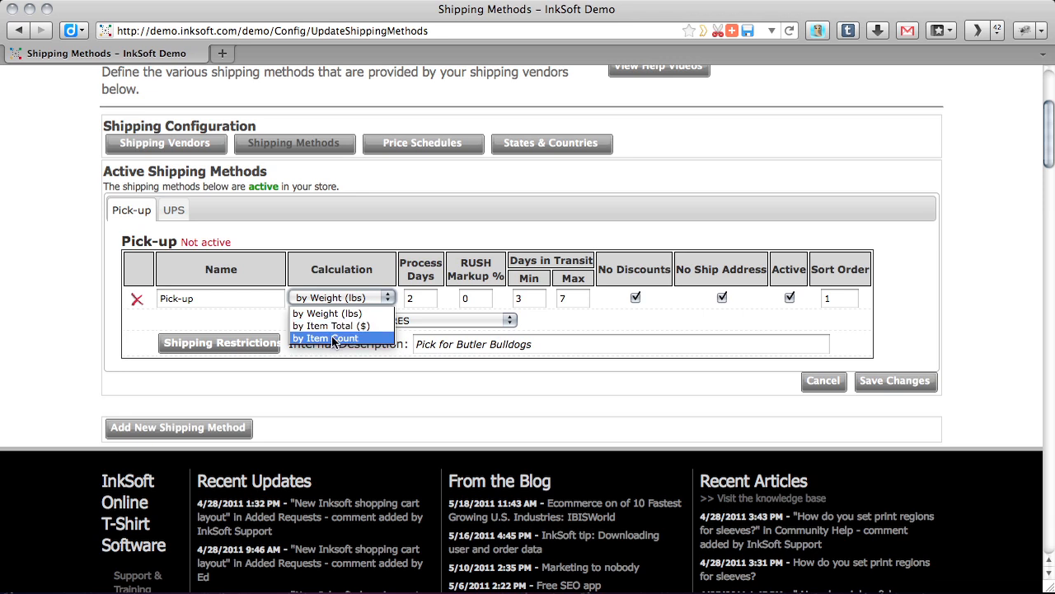
click(330, 240)
click(332, 299)
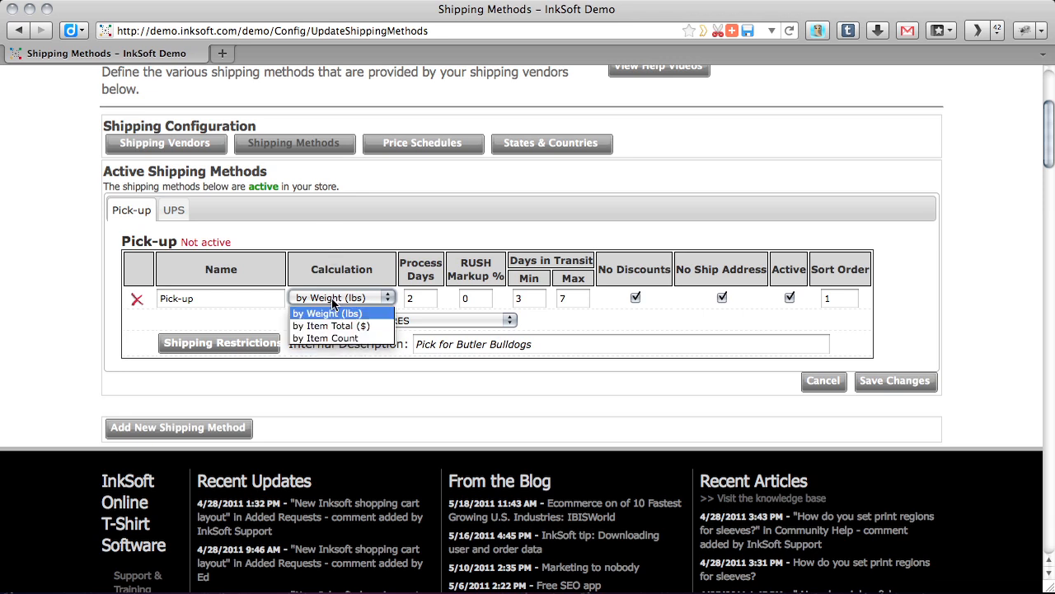
click(336, 339)
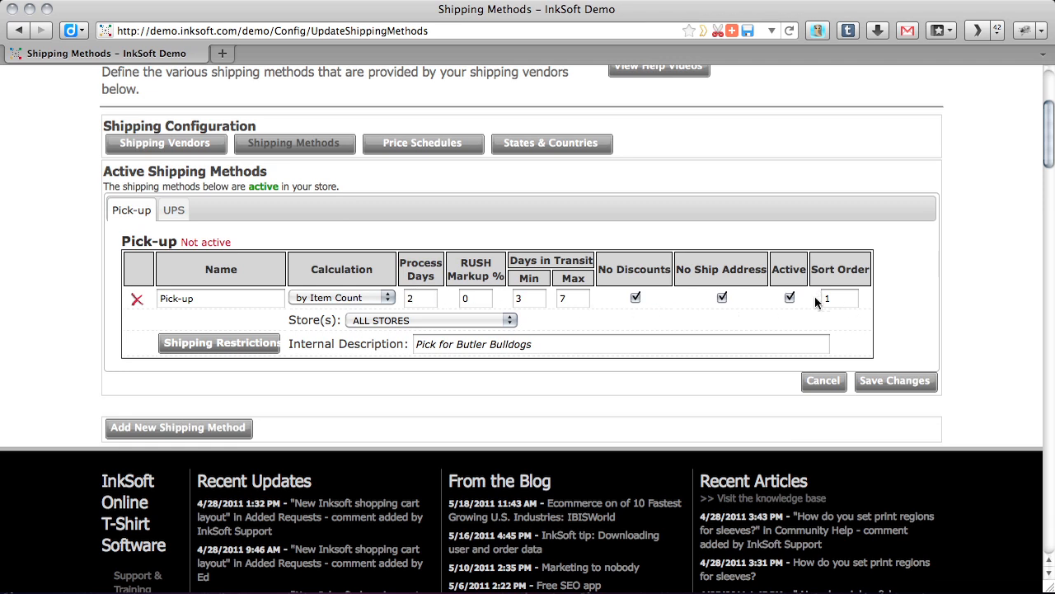
click(875, 381)
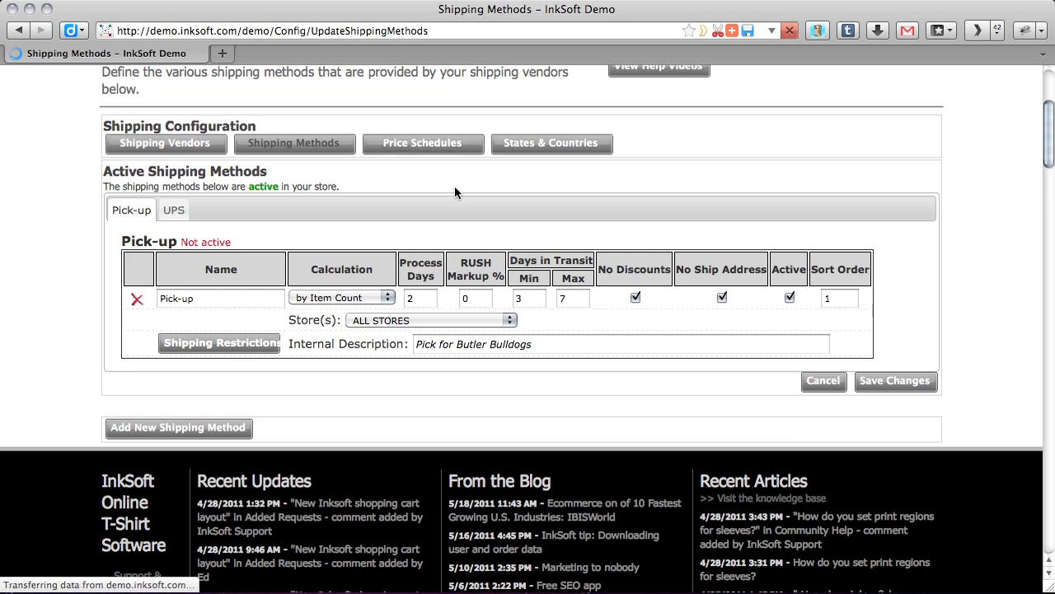
Open the shipping price schedules and examine the Pick-up method's minimums and prices, including the row starting from zero
scroll(429, 314, down, 1)
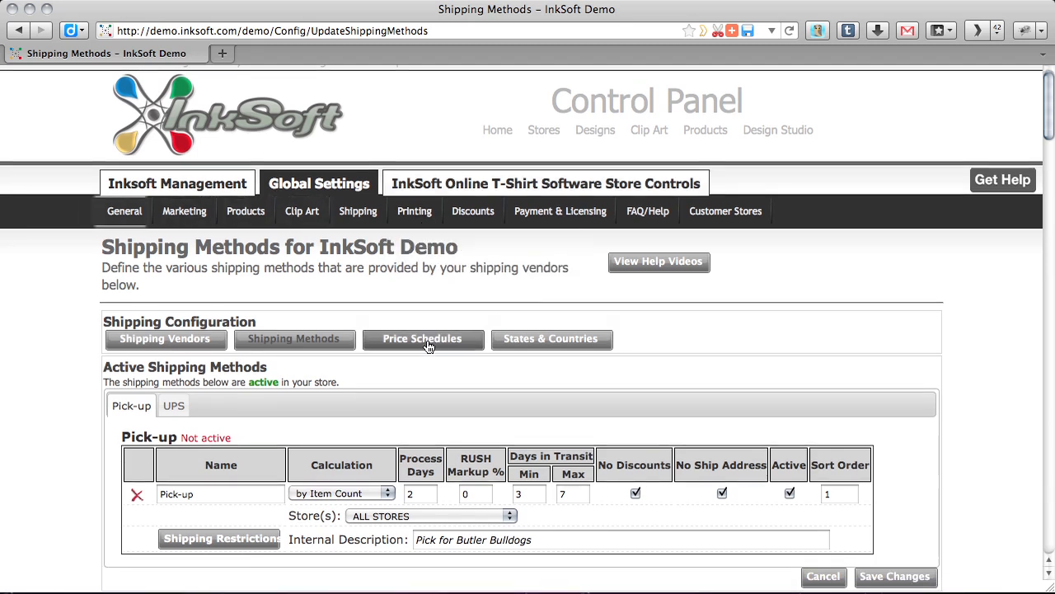
click(428, 345)
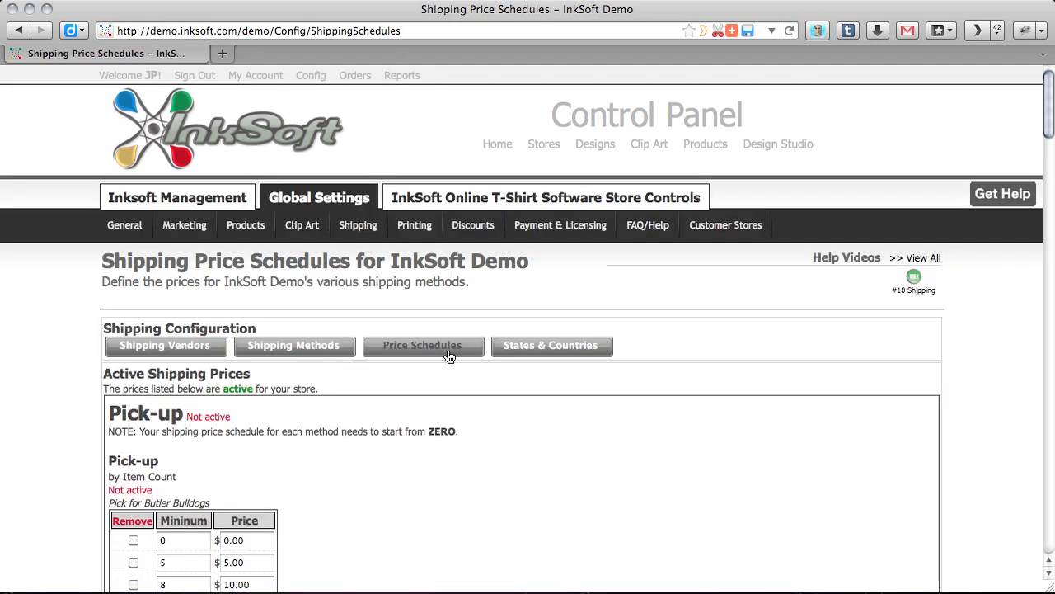
scroll(518, 388, down, 5)
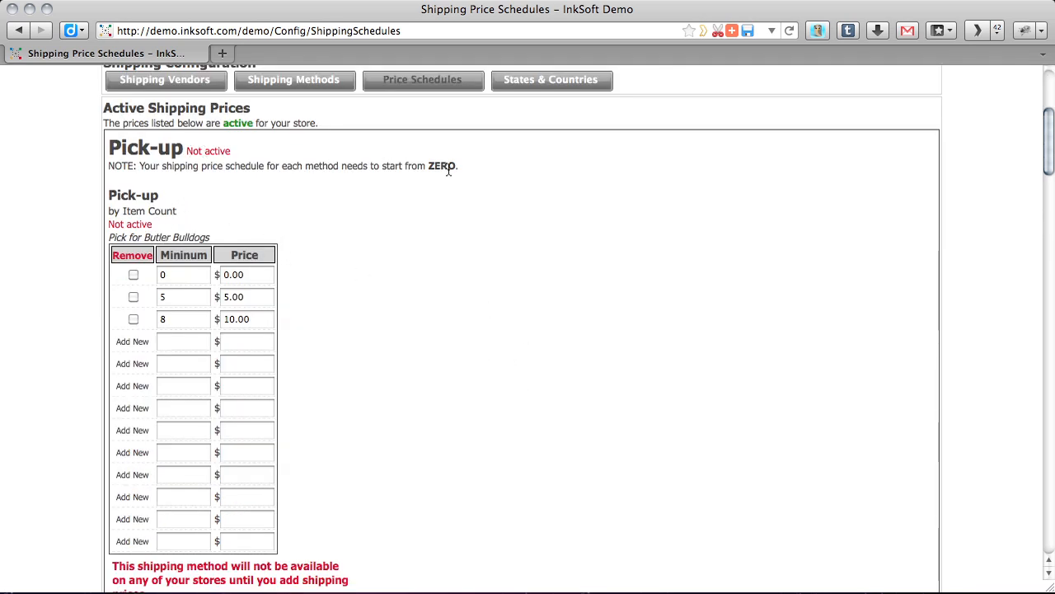
scroll(334, 204, down, 1)
click(165, 196)
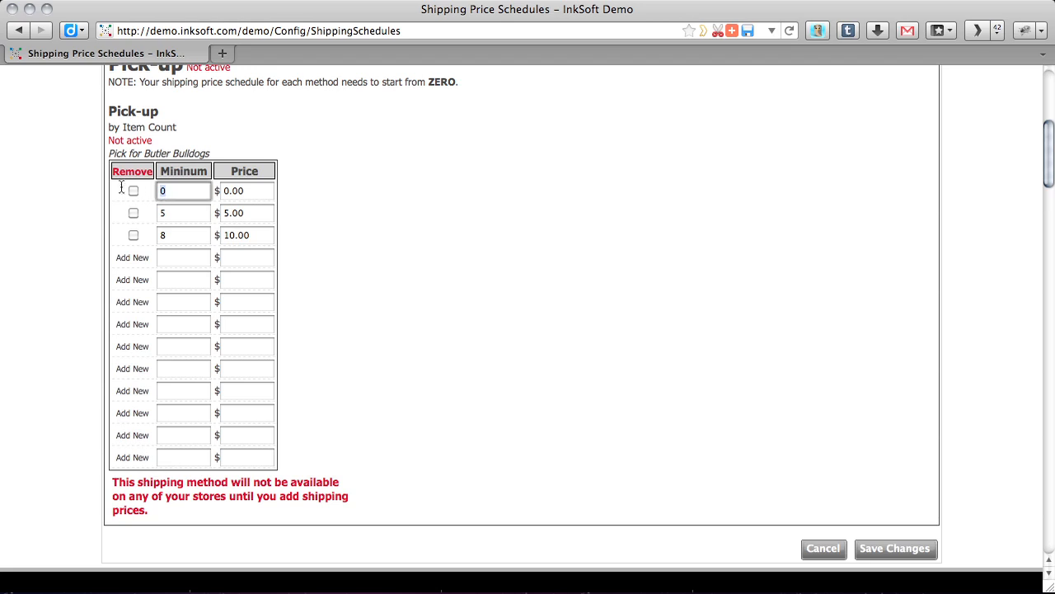
double_click(162, 194)
scroll(282, 285, up, 5)
scroll(282, 286, up, 2)
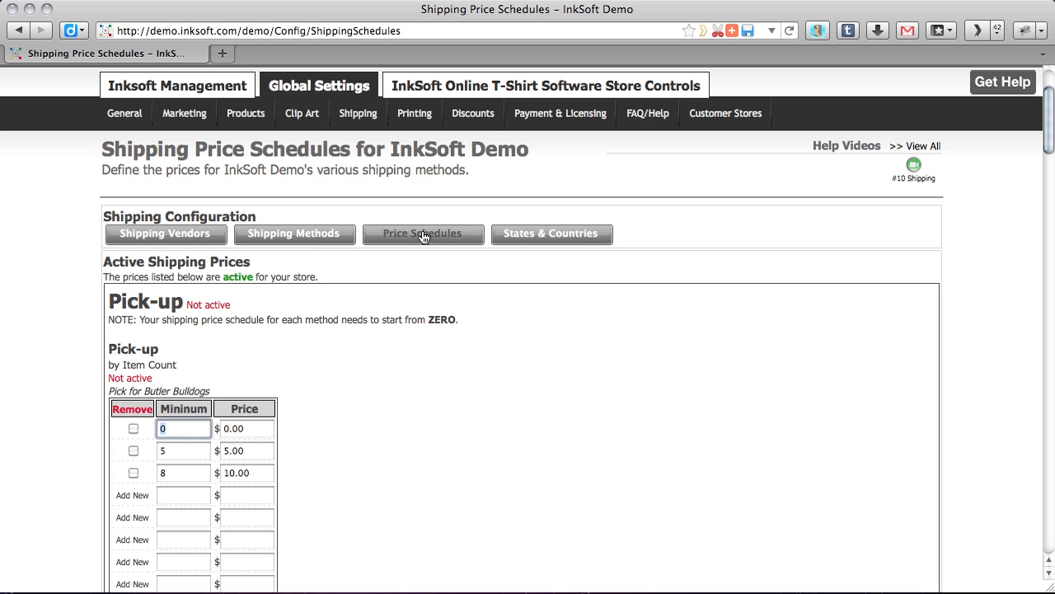
click(601, 383)
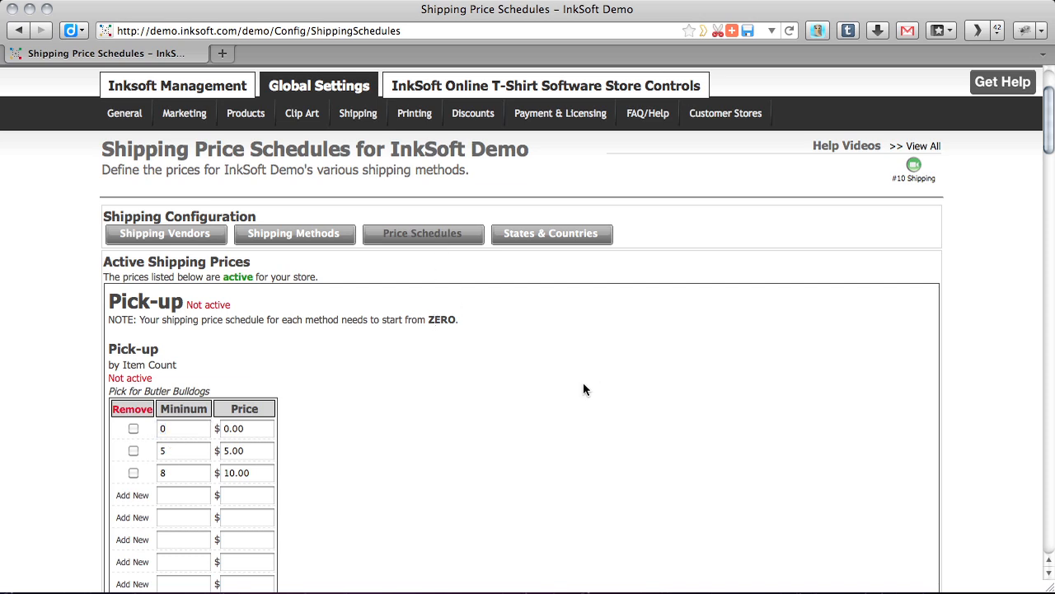
Open the shipping states and countries settings and review the enabled regions of the United States and Canada
click(580, 237)
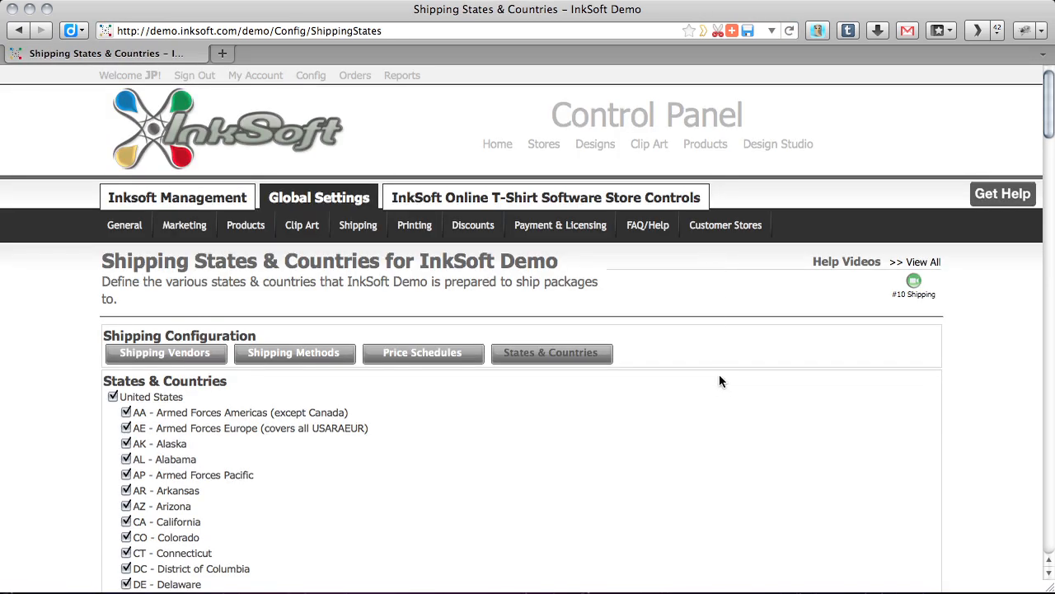
scroll(709, 380, down, 5)
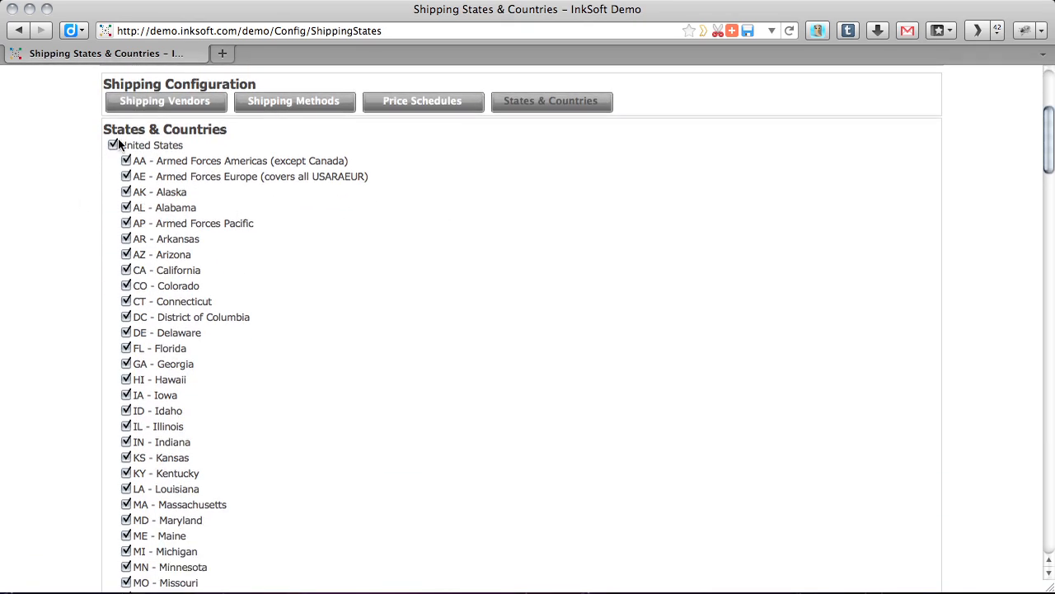
scroll(253, 248, down, 13)
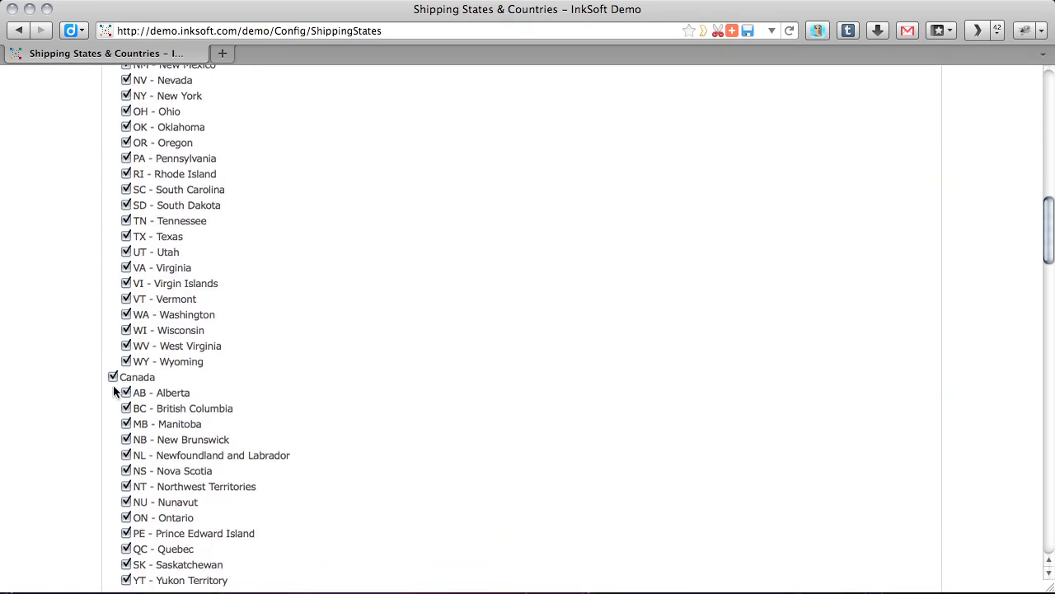
scroll(182, 413, down, 3)
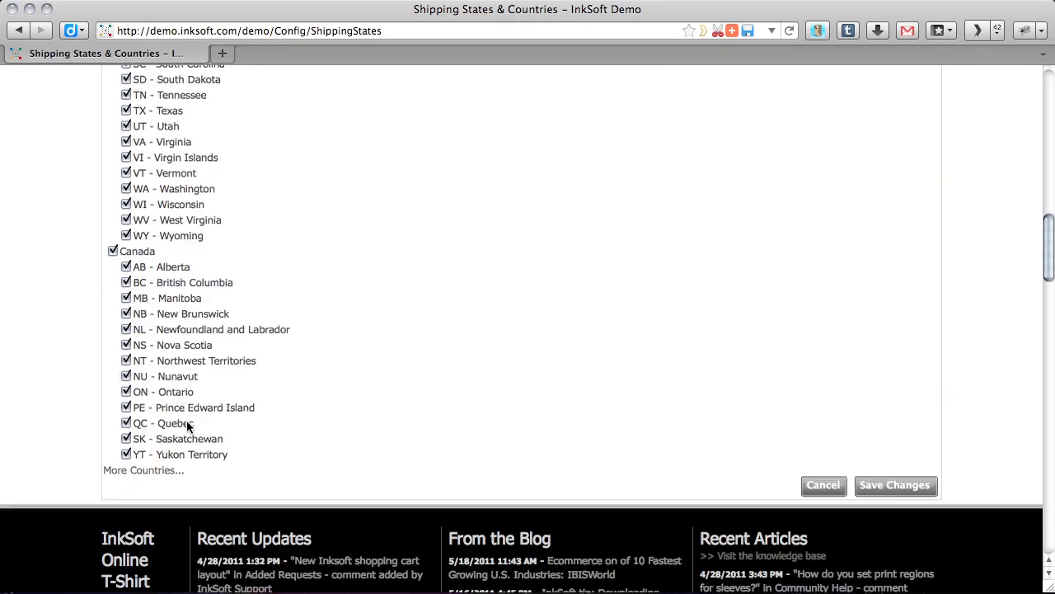
Try excluding Canada with all its provinces, and the Virgin Islands, from the regions served
click(113, 251)
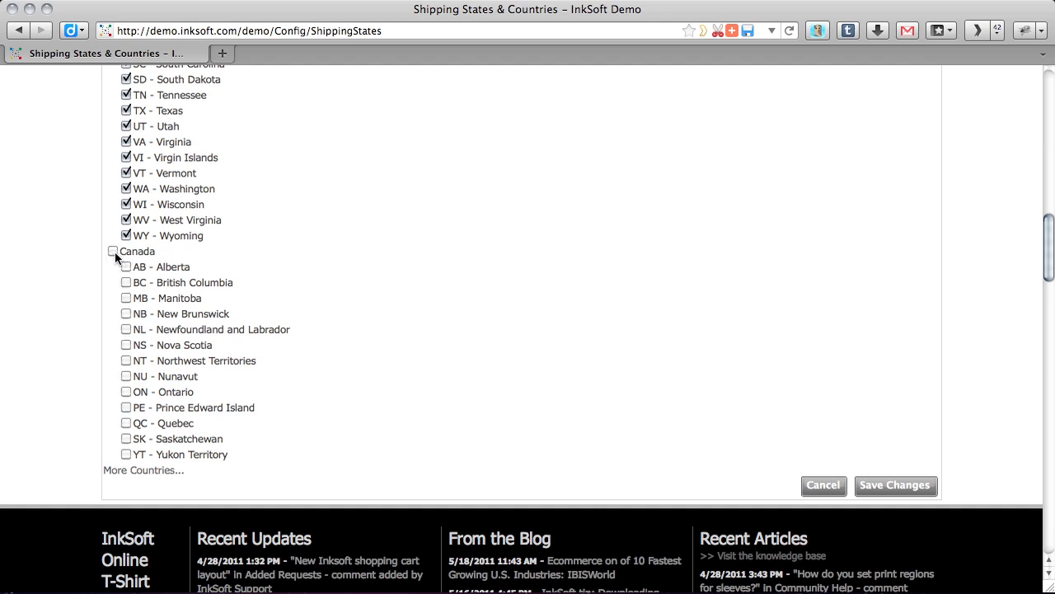
click(113, 251)
click(591, 299)
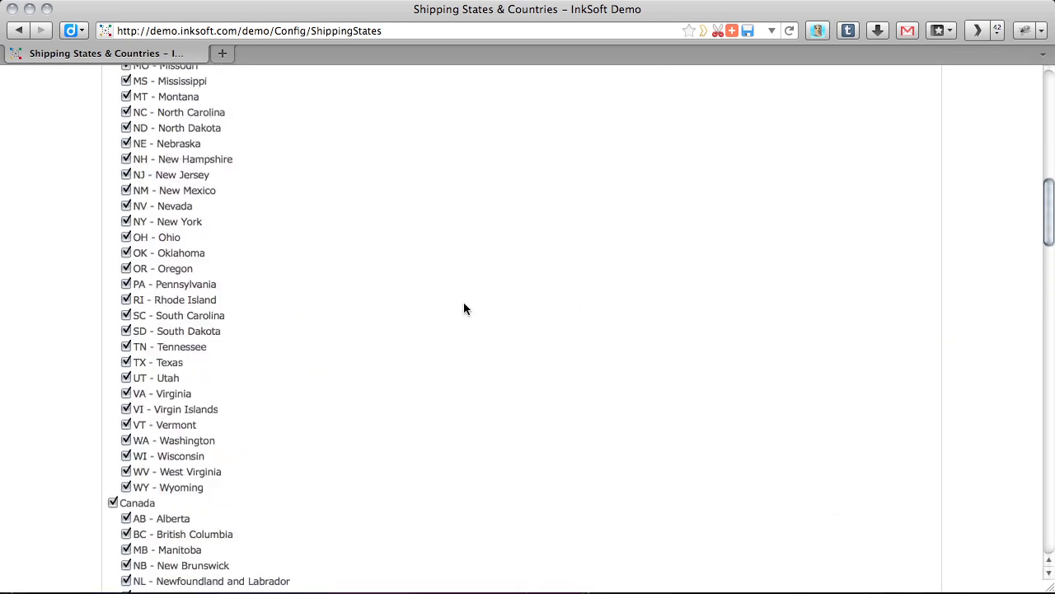
click(126, 409)
scroll(277, 413, down, 5)
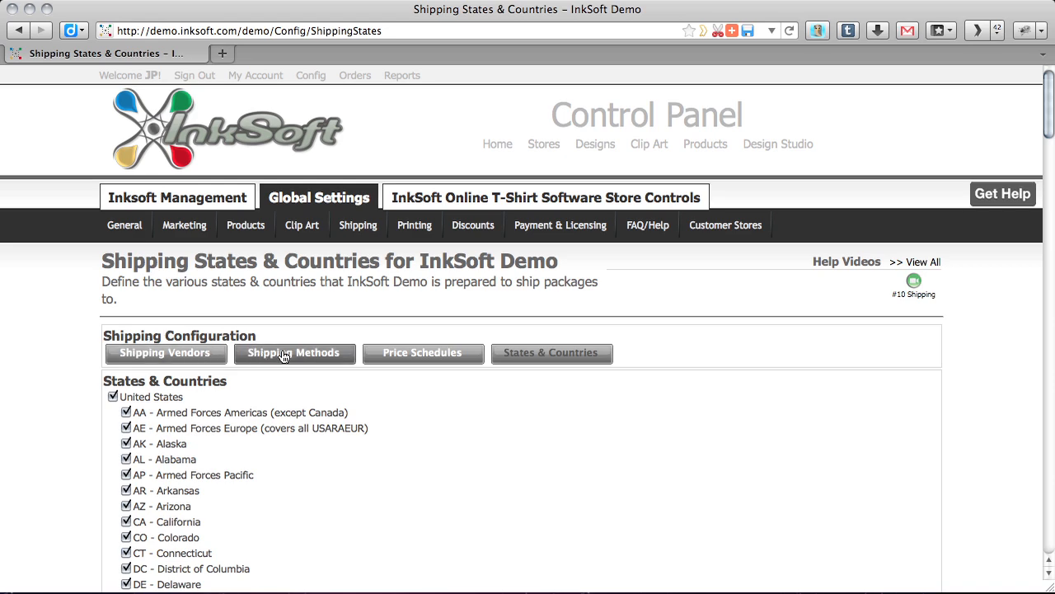
scroll(289, 297, down, 3)
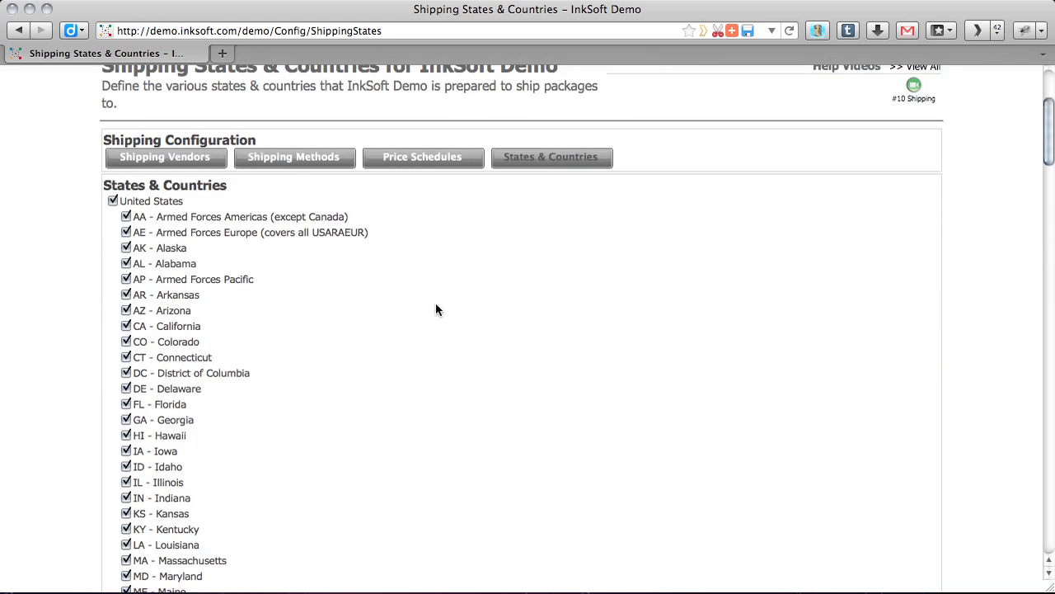
Set the Pick-up shipping method's sort order to 5 and save the changes
scroll(436, 303, up, 3)
click(286, 329)
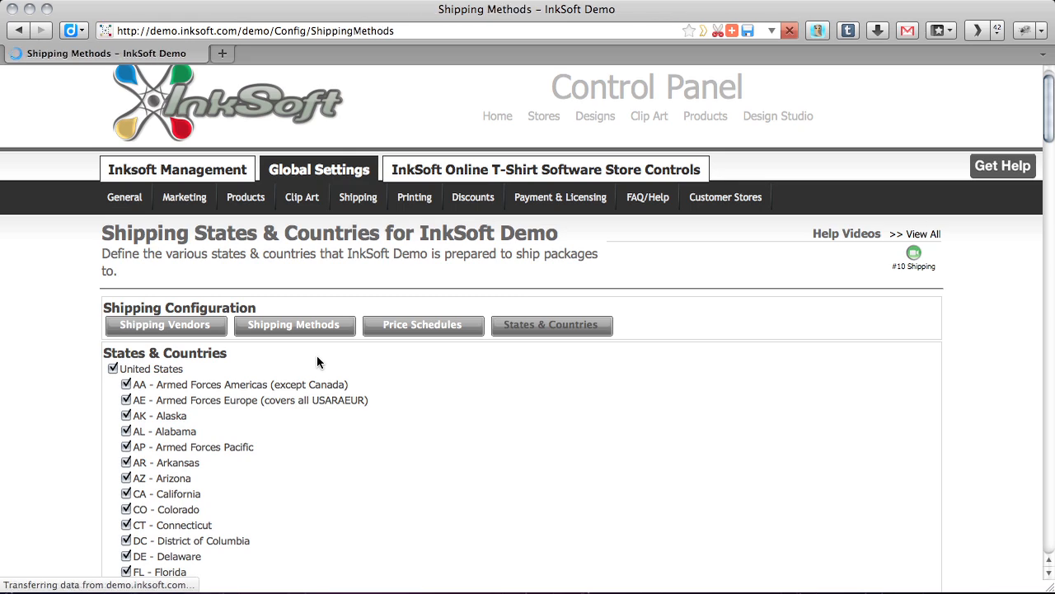
scroll(313, 360, down, 1)
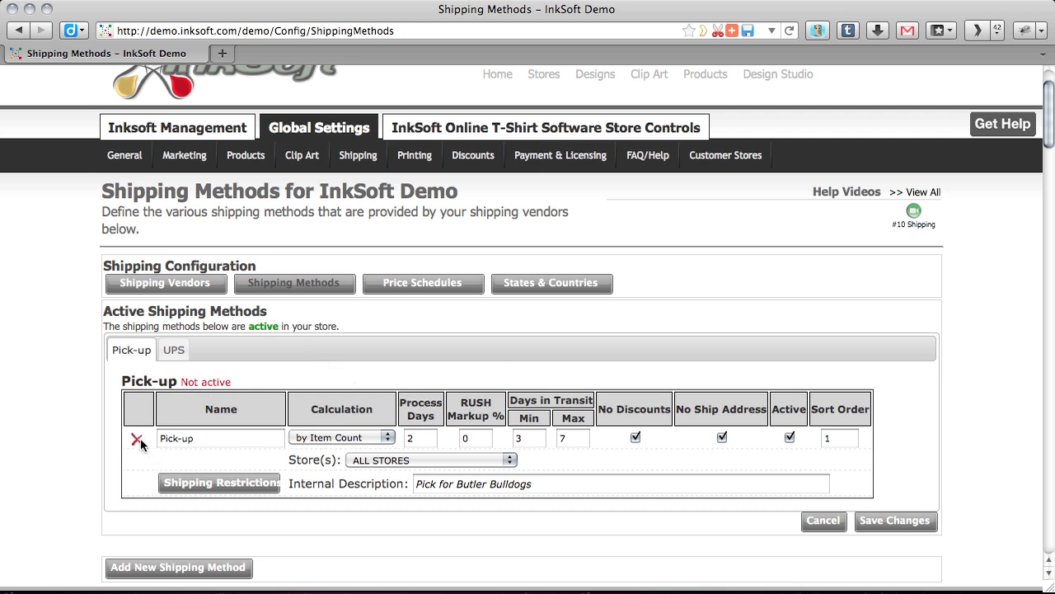
click(840, 438)
drag(811, 439, 808, 443)
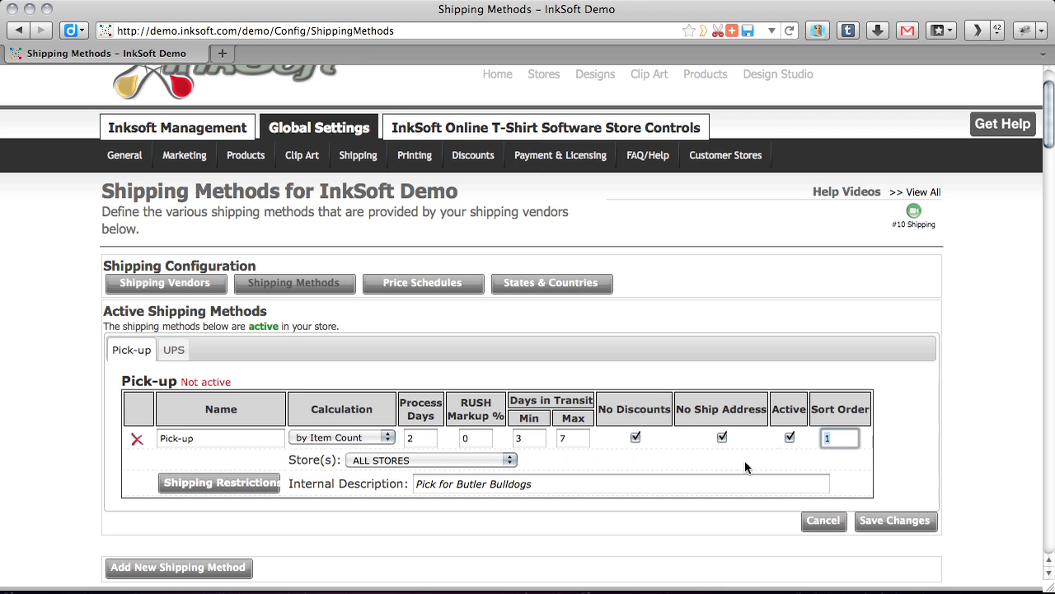
text(5)
click(895, 521)
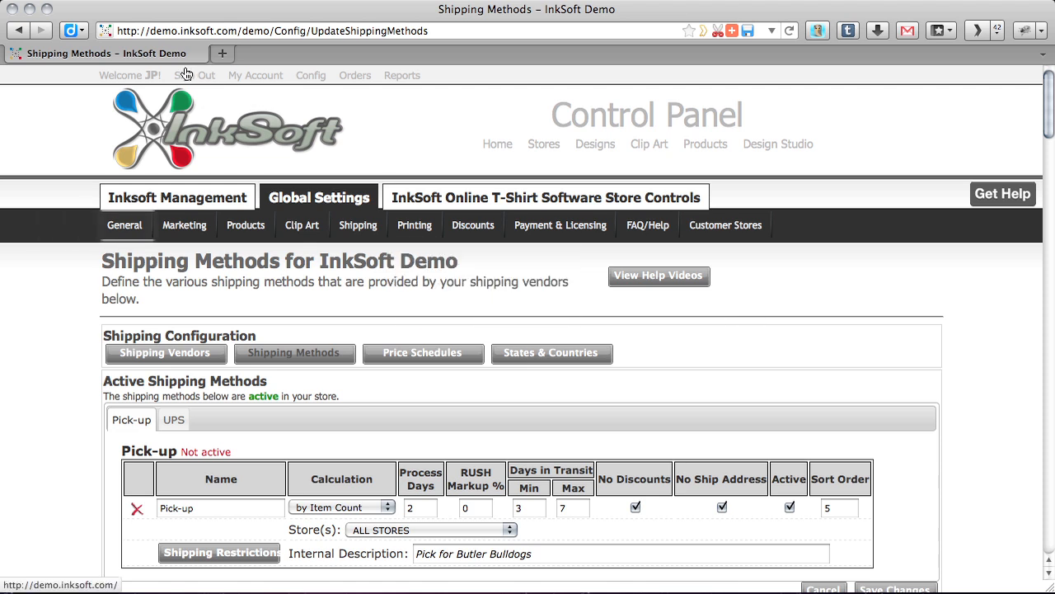
Review the UPS shipping methods and the UPS vendor's automated integration, process mode and pricing settings
click(178, 421)
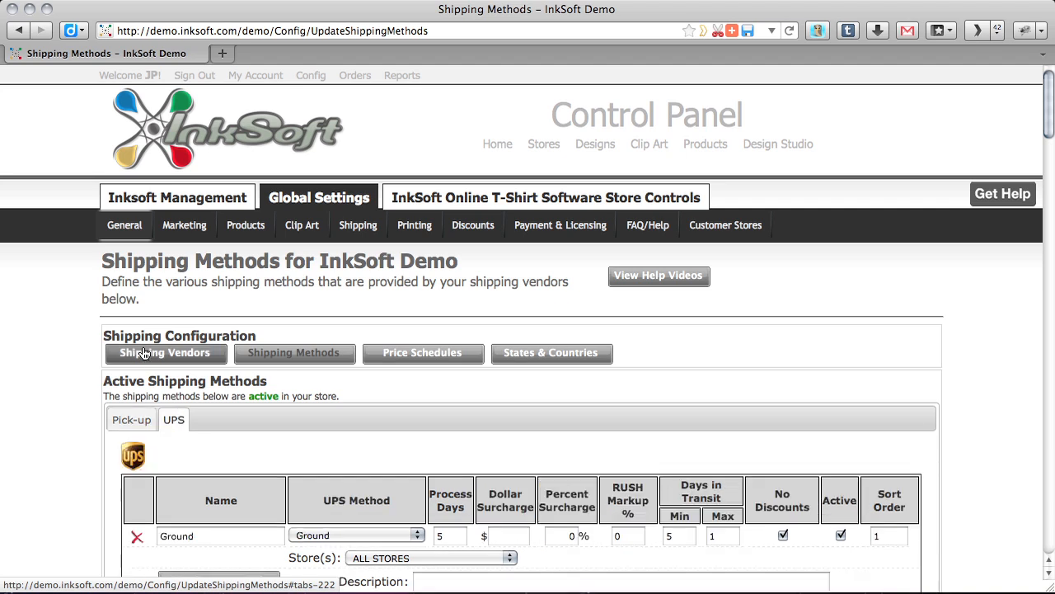
scroll(178, 416, down, 4)
click(193, 209)
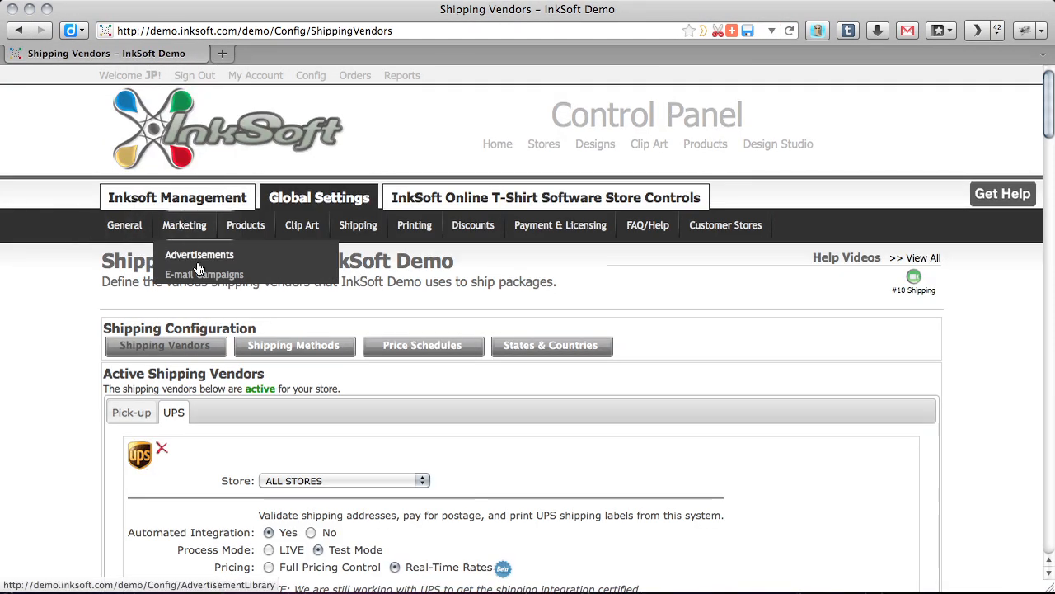
scroll(305, 416, down, 3)
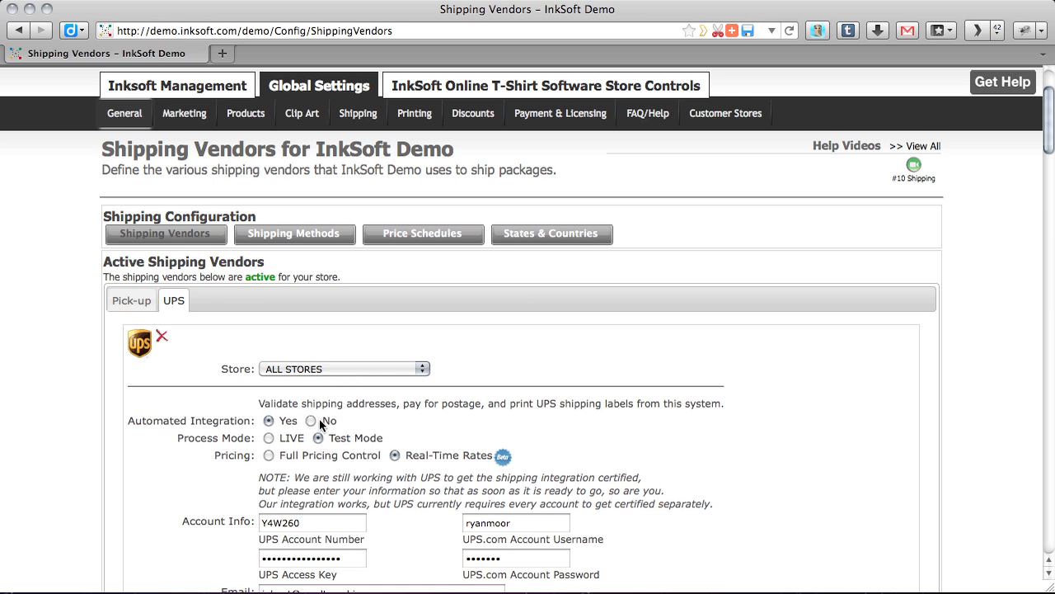
scroll(306, 404, up, 3)
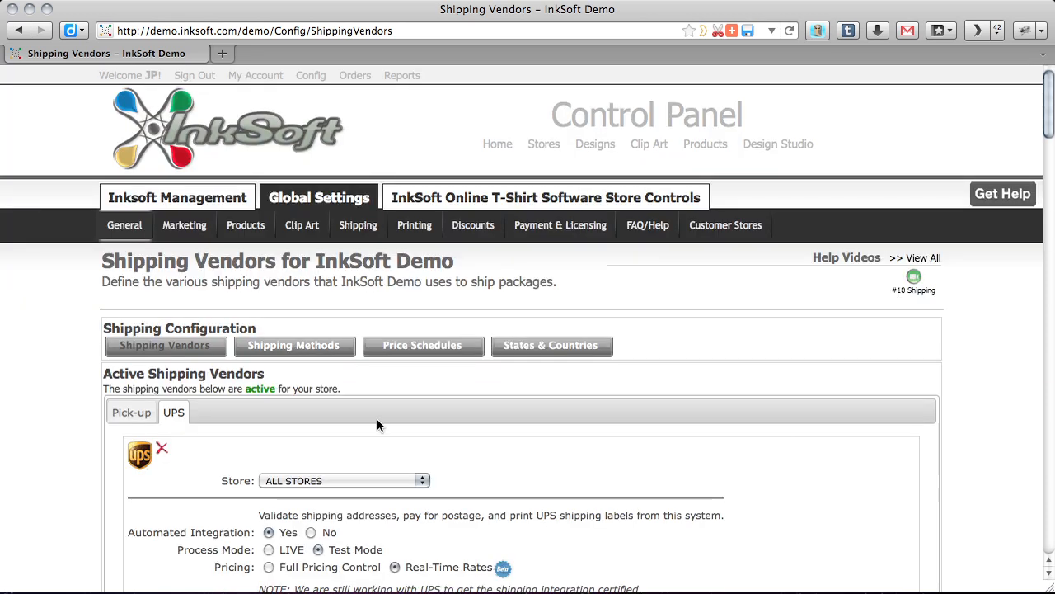
Sign out to the storefront and add two Medium Female Full All Over Print shirts to the cart
click(201, 82)
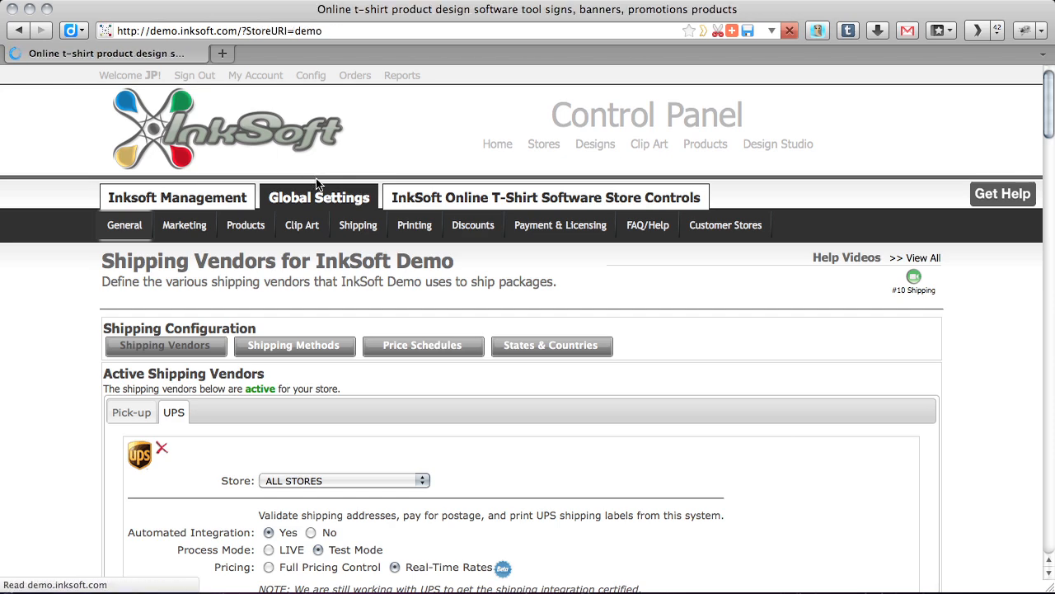
scroll(384, 294, down, 5)
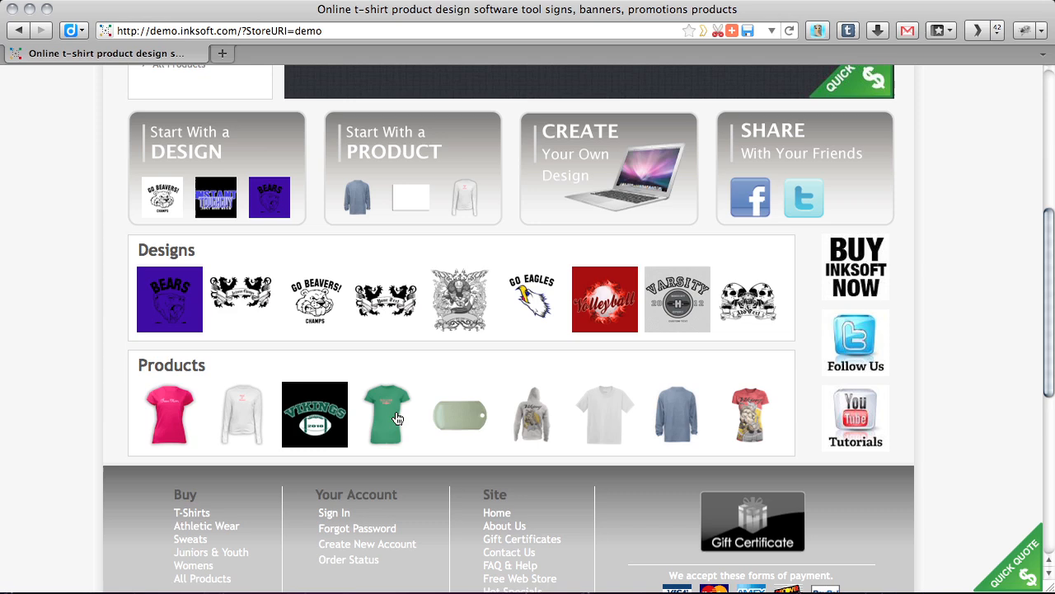
click(397, 419)
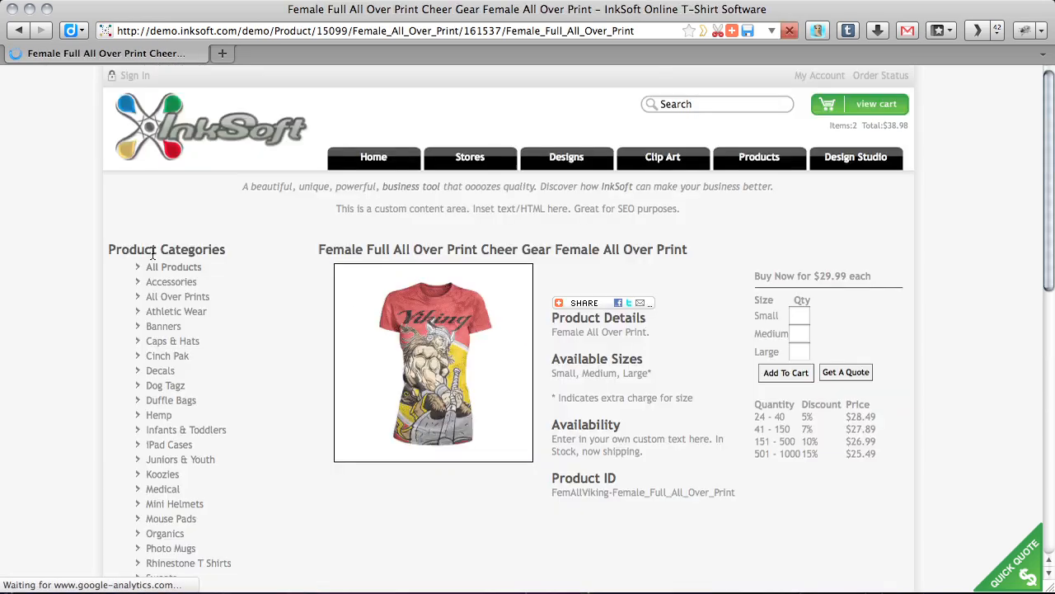
click(802, 334)
text(2)
click(785, 378)
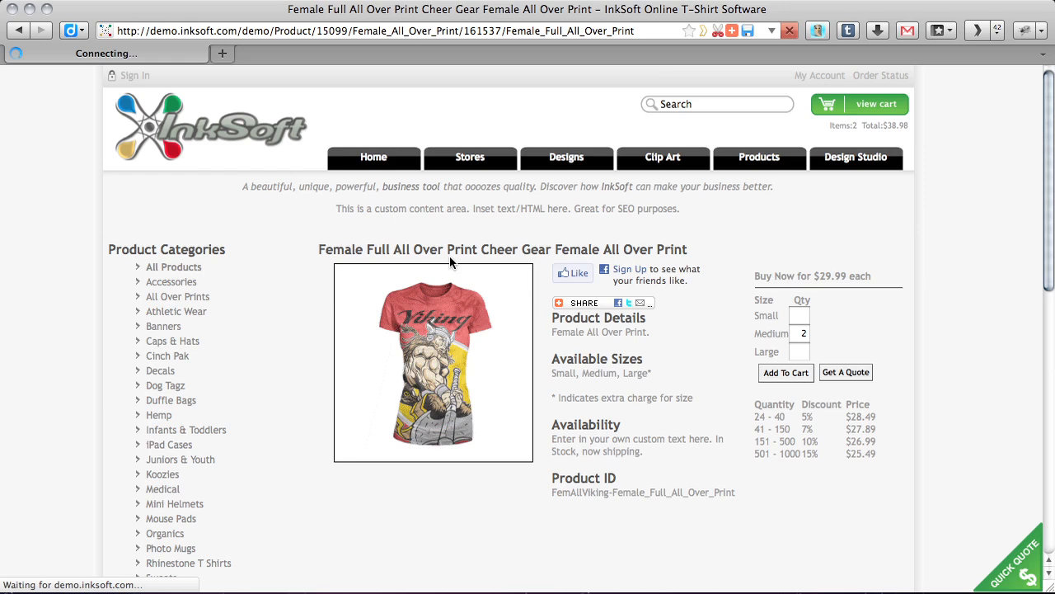
Review the shopping cart's shipping and totals sections and proceed to checkout
scroll(462, 259, down, 5)
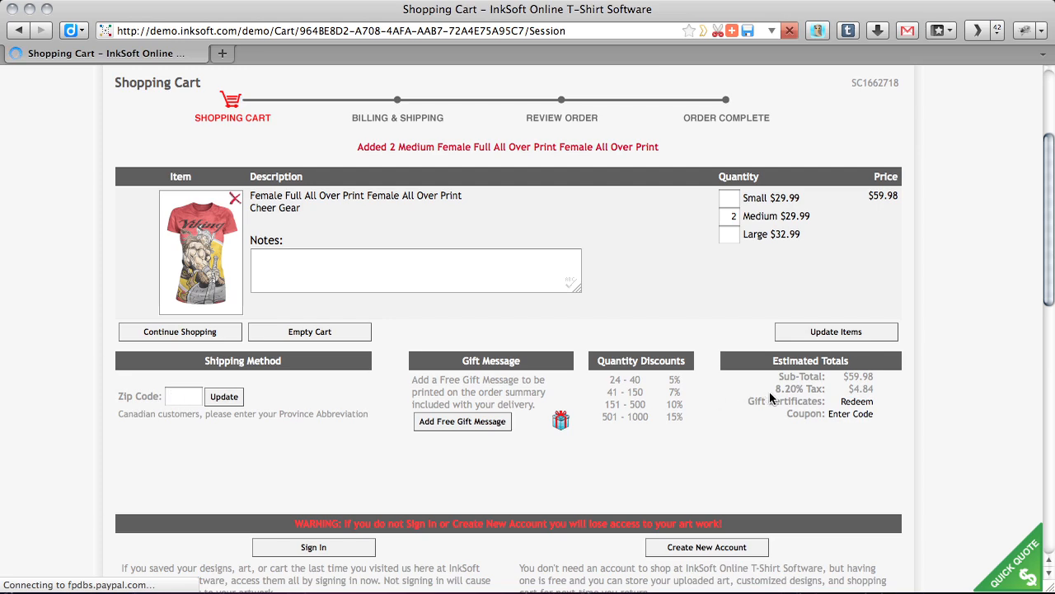
scroll(774, 393, down, 5)
scroll(398, 304, up, 1)
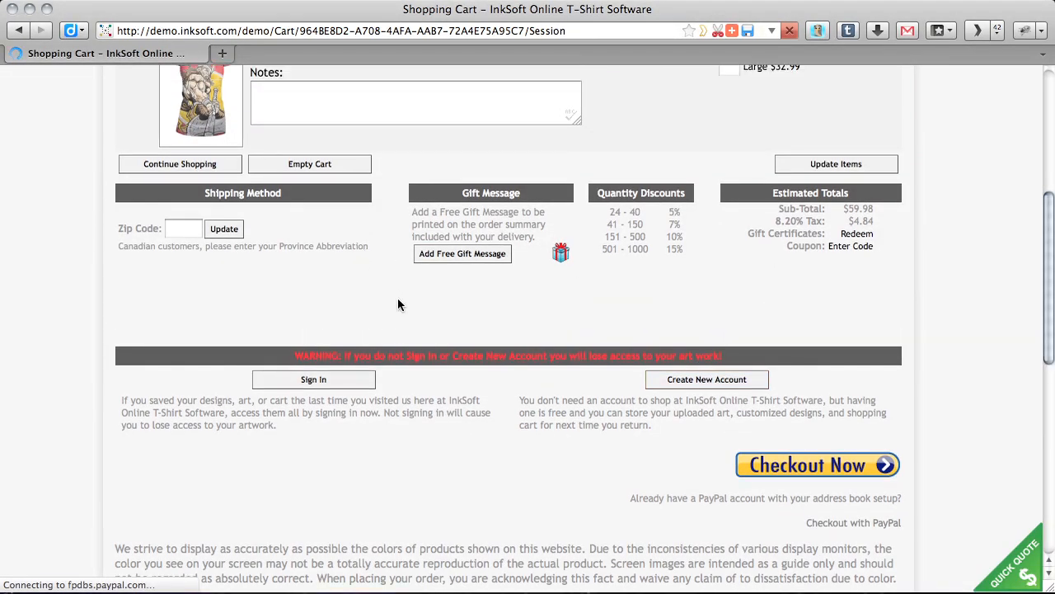
scroll(405, 309, up, 2)
scroll(443, 323, down, 3)
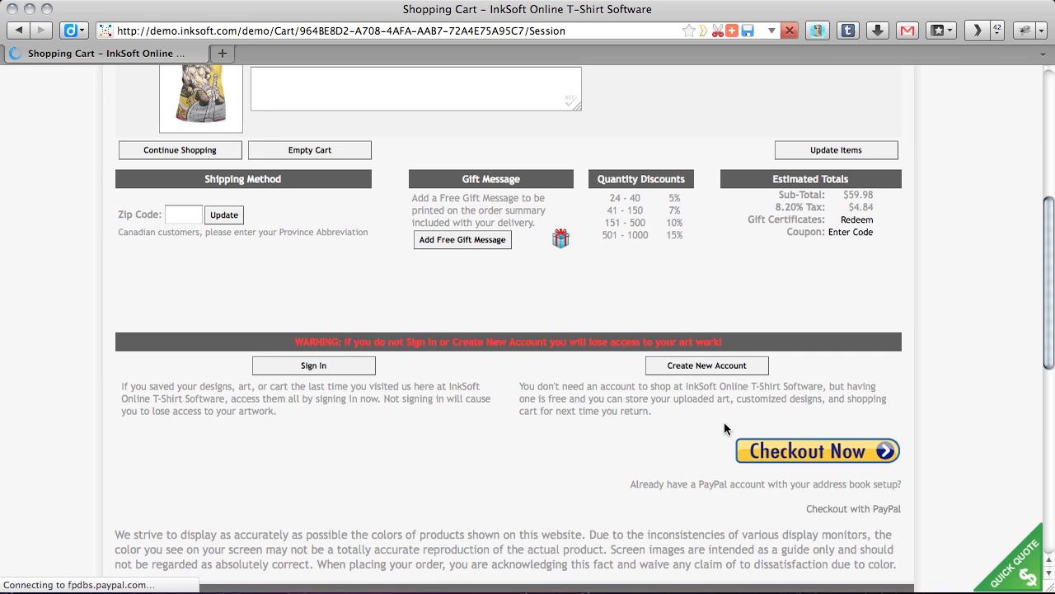
click(798, 460)
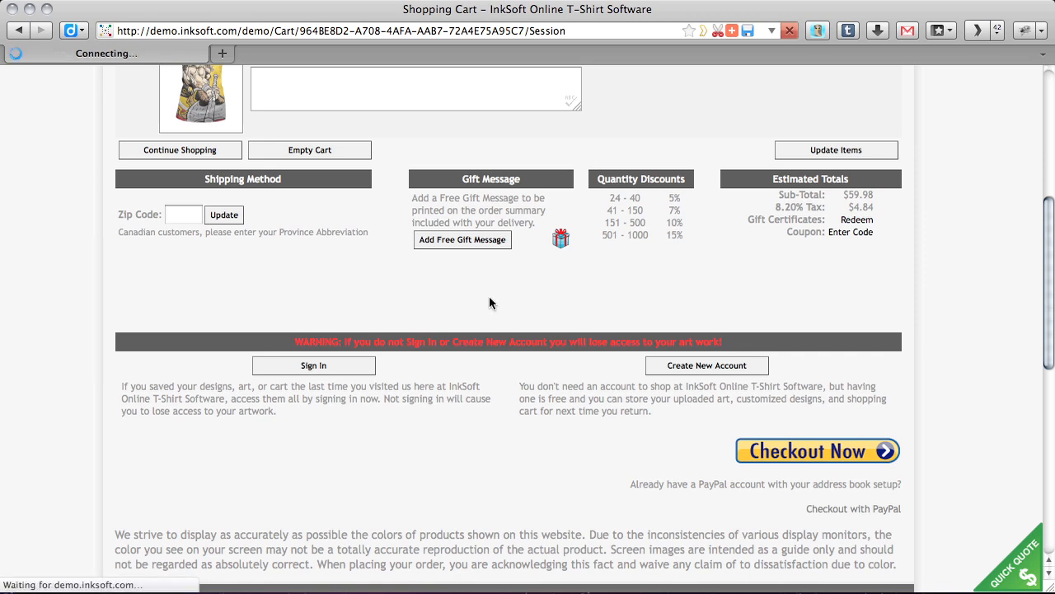
Fill in the customer's name, residential shipping address without PO box and phone number, and save the shipping address
click(260, 345)
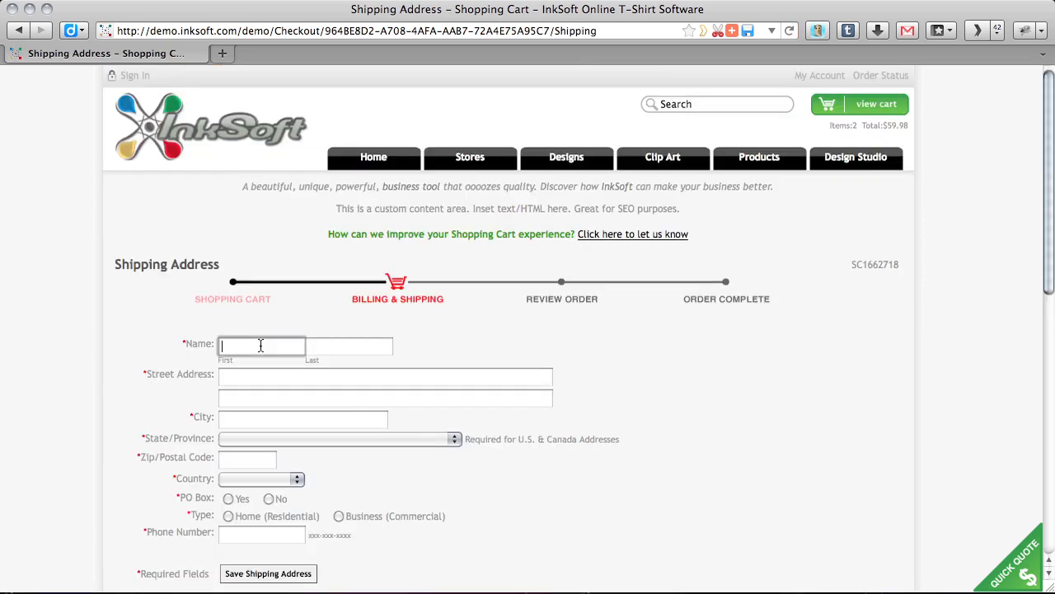
scroll(359, 390, down, 3)
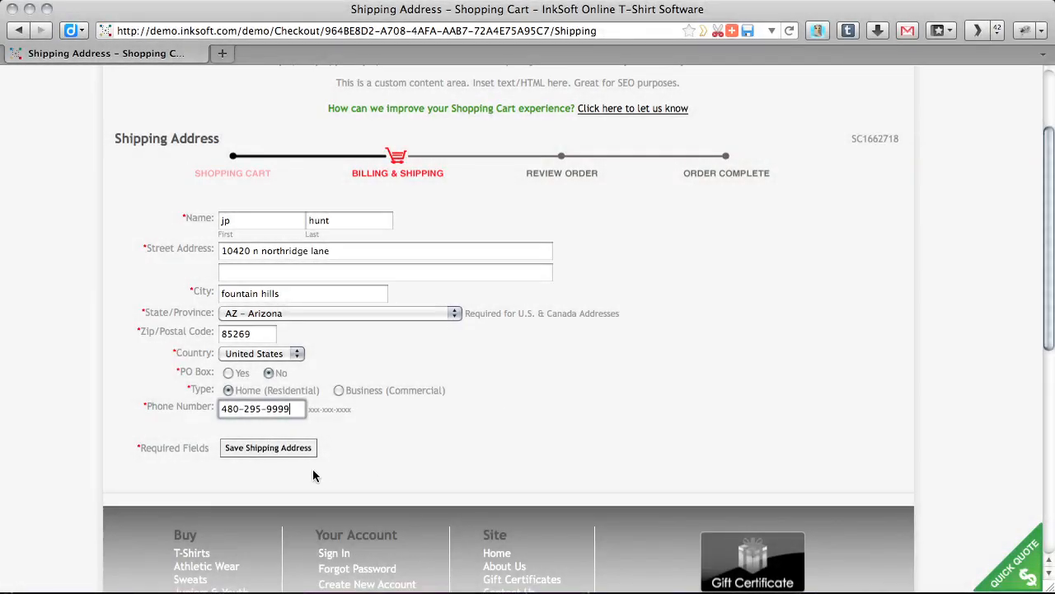
click(287, 455)
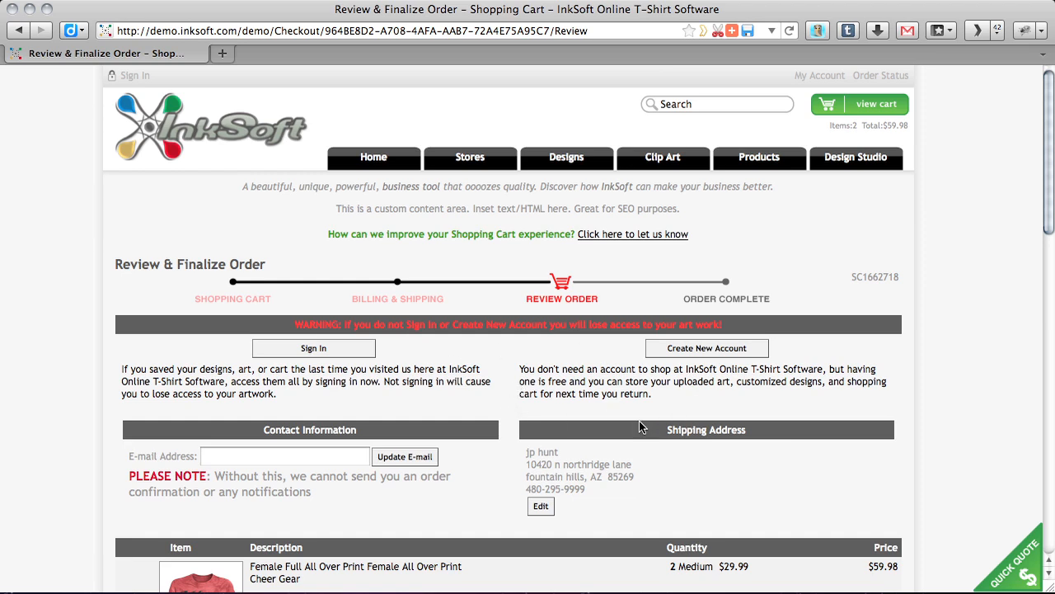
Change the order's shipping method to UPS 3-day saver and save the shipping information
scroll(642, 424, down, 2)
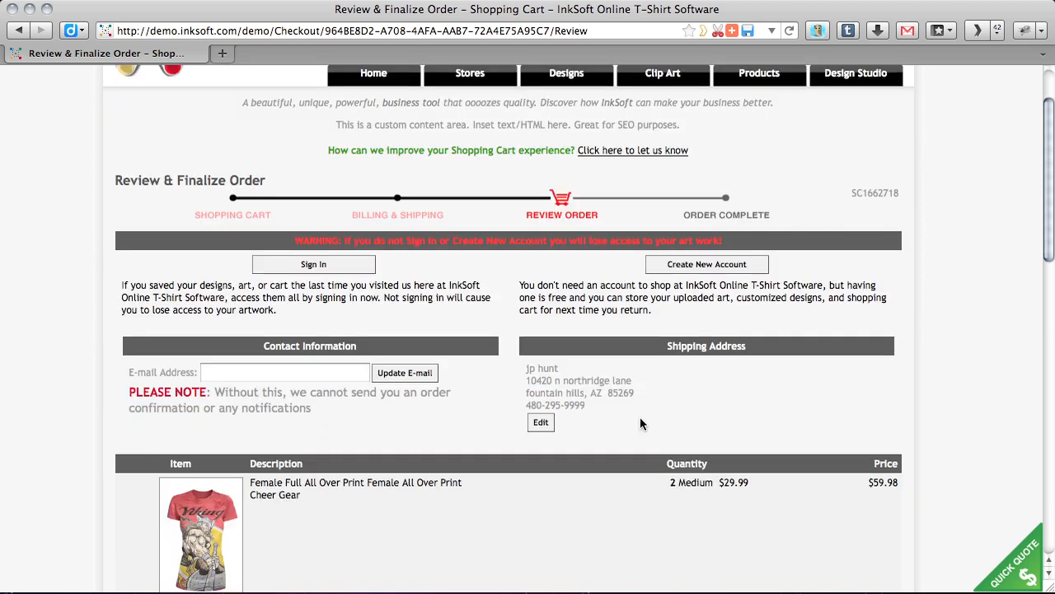
scroll(641, 423, down, 6)
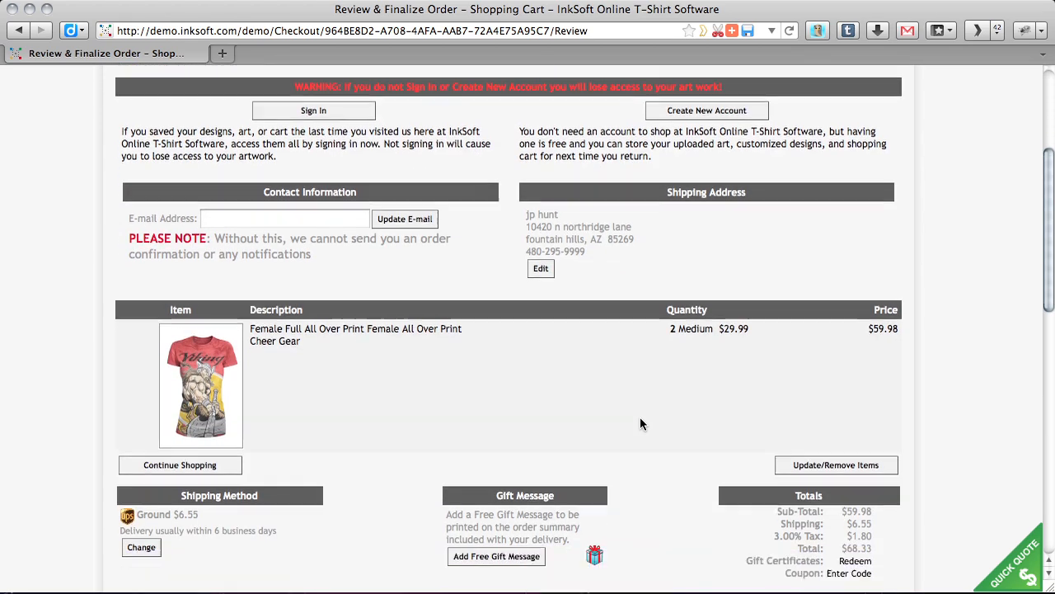
scroll(640, 424, down, 1)
scroll(638, 422, down, 3)
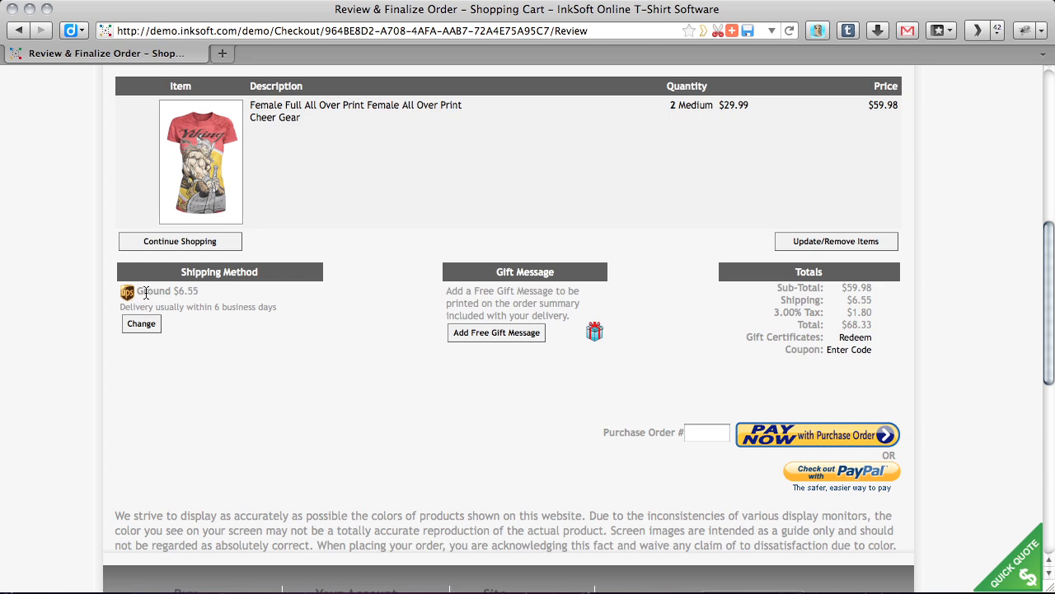
drag(138, 291, 202, 291)
click(142, 332)
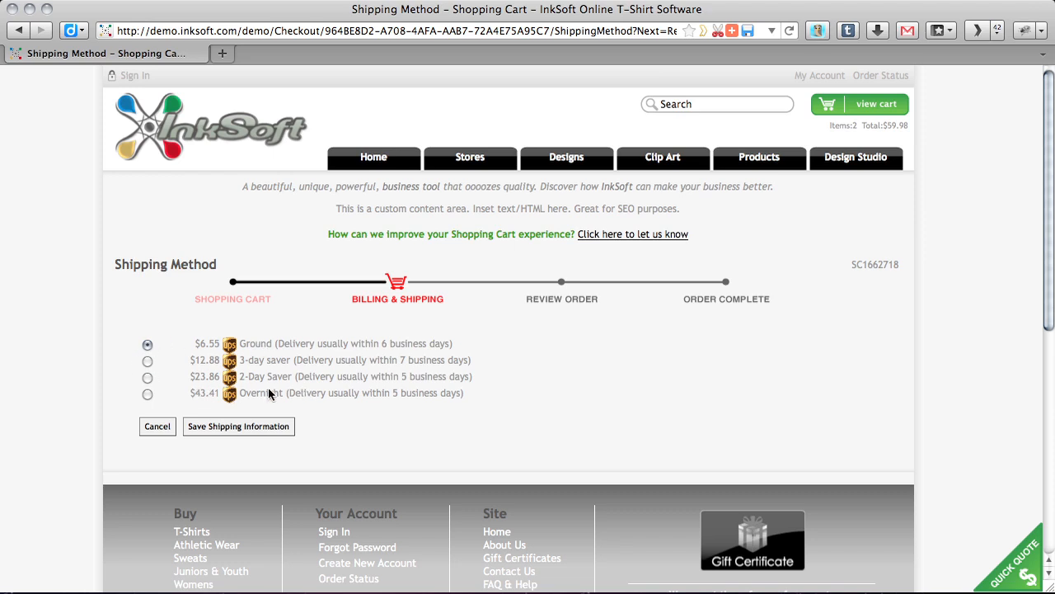
click(148, 394)
click(148, 362)
drag(297, 360, 451, 364)
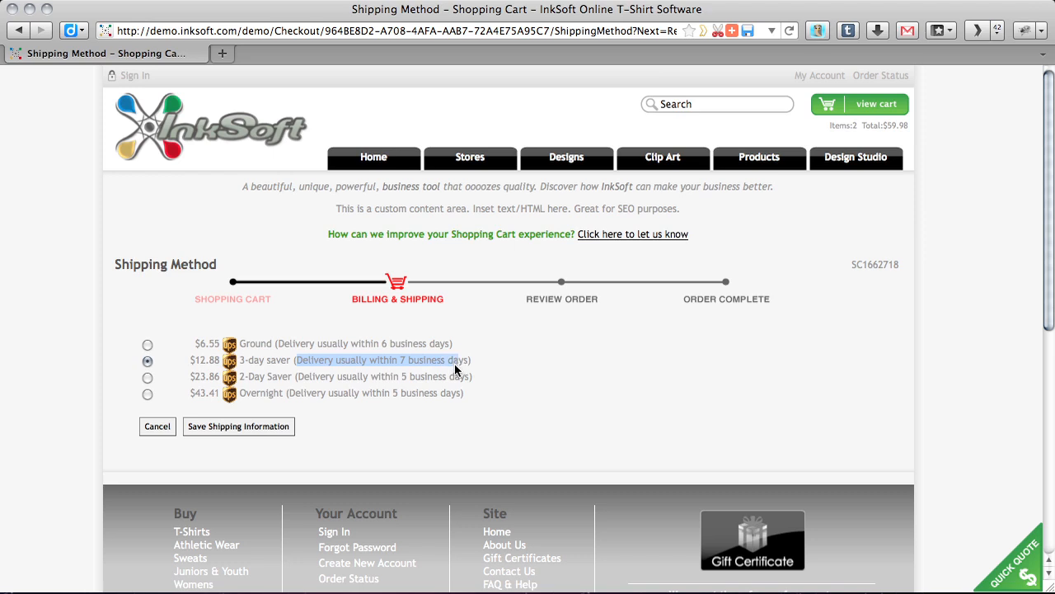
click(506, 368)
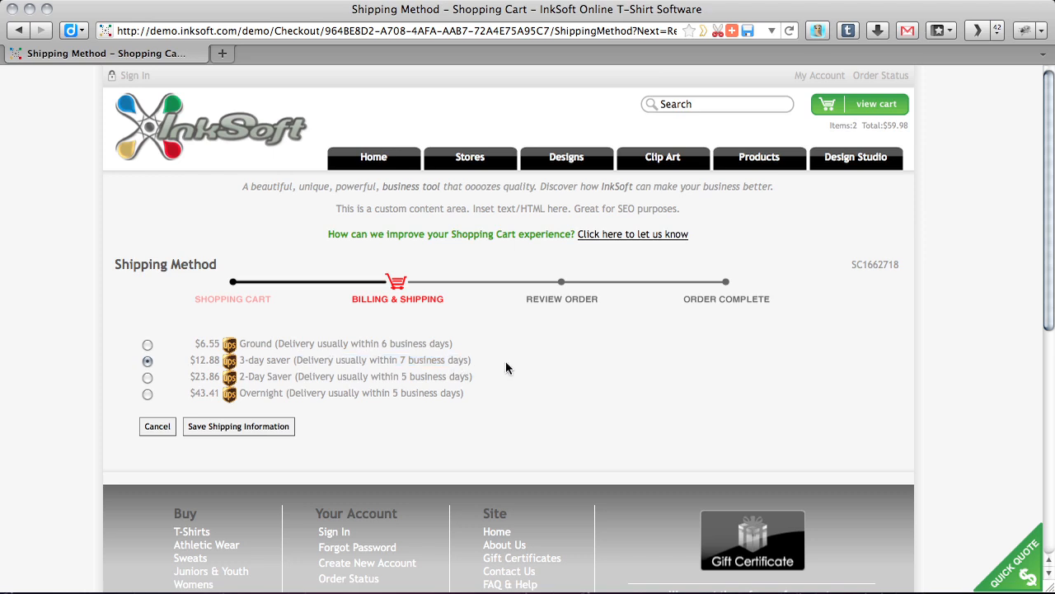
click(239, 426)
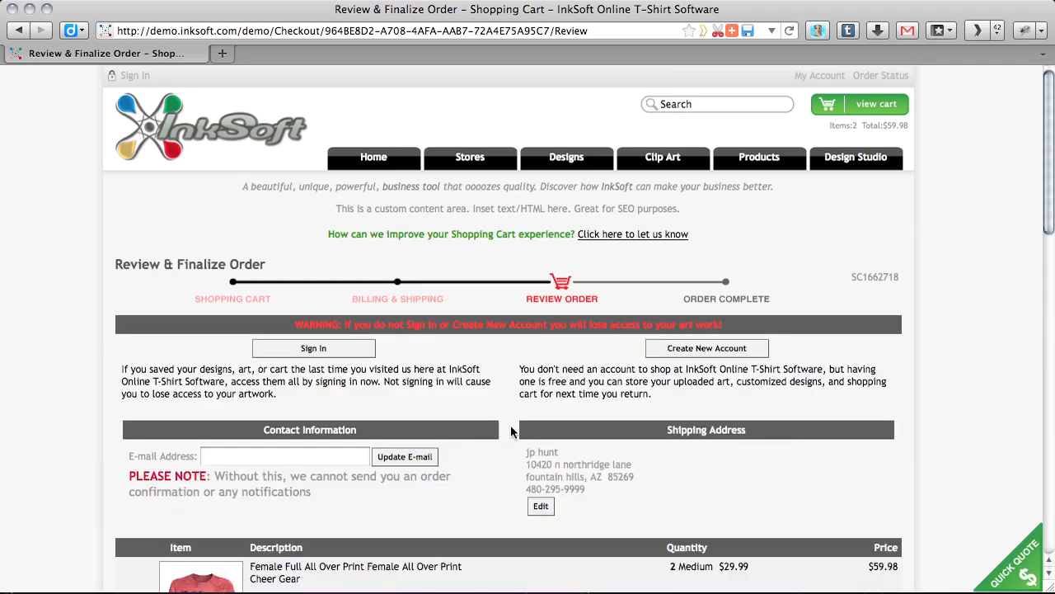
Enter the purchase order number and submit the order for payment by purchase order
scroll(511, 432, down, 10)
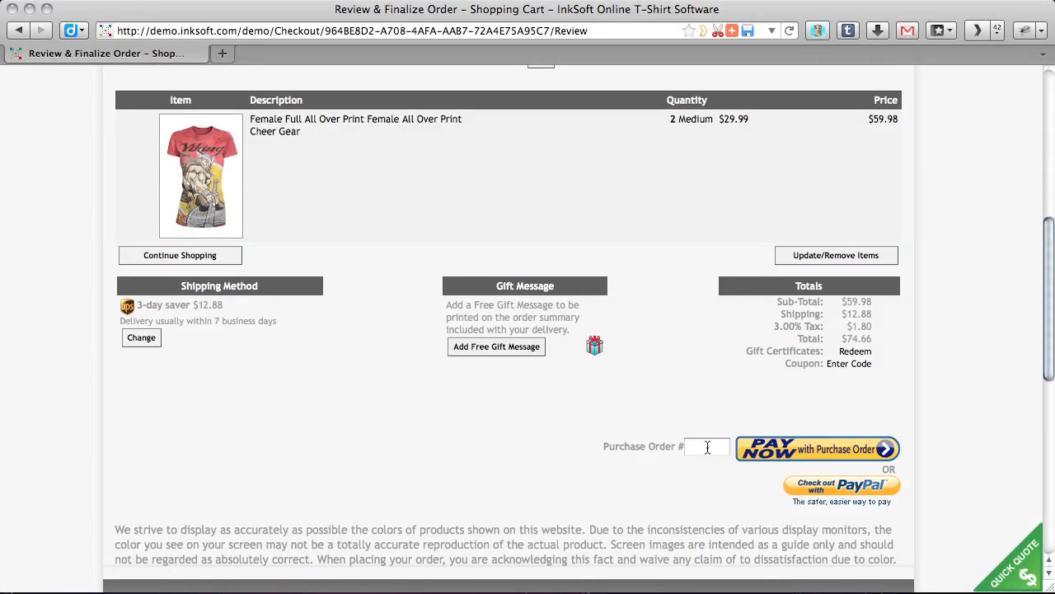
click(707, 447)
text(12312)
click(741, 429)
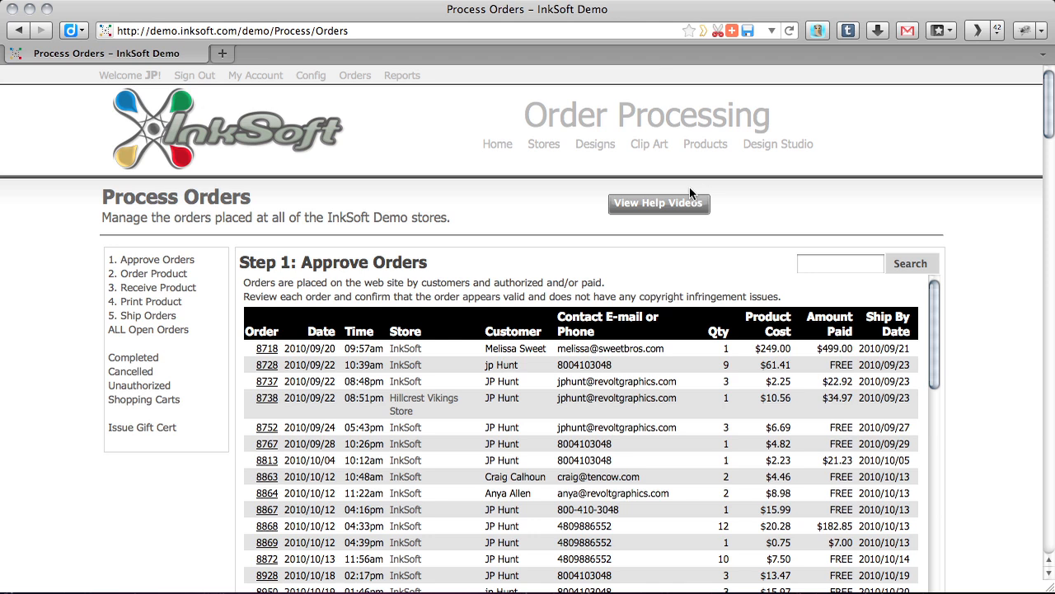
Open the newly placed order from the Ship Orders stage and examine its shipment tracking information
click(158, 316)
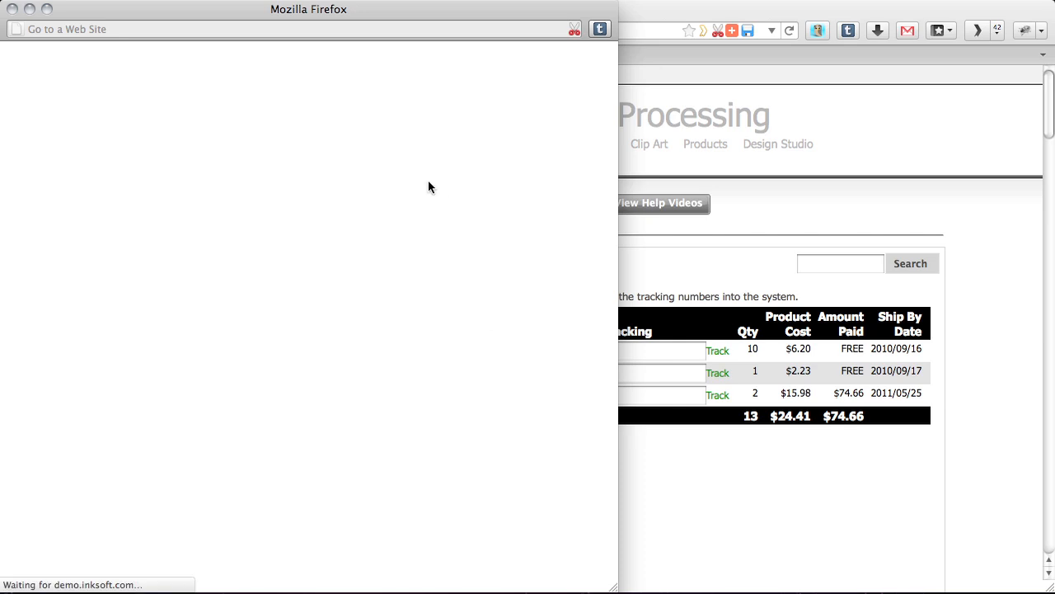
drag(342, 11, 451, 12)
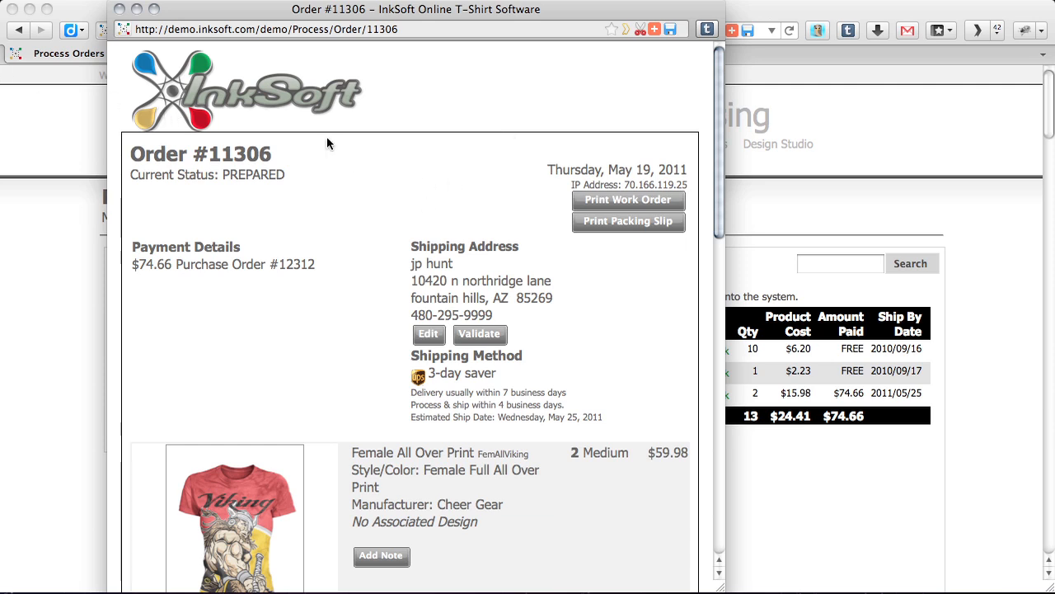
scroll(339, 132, down, 10)
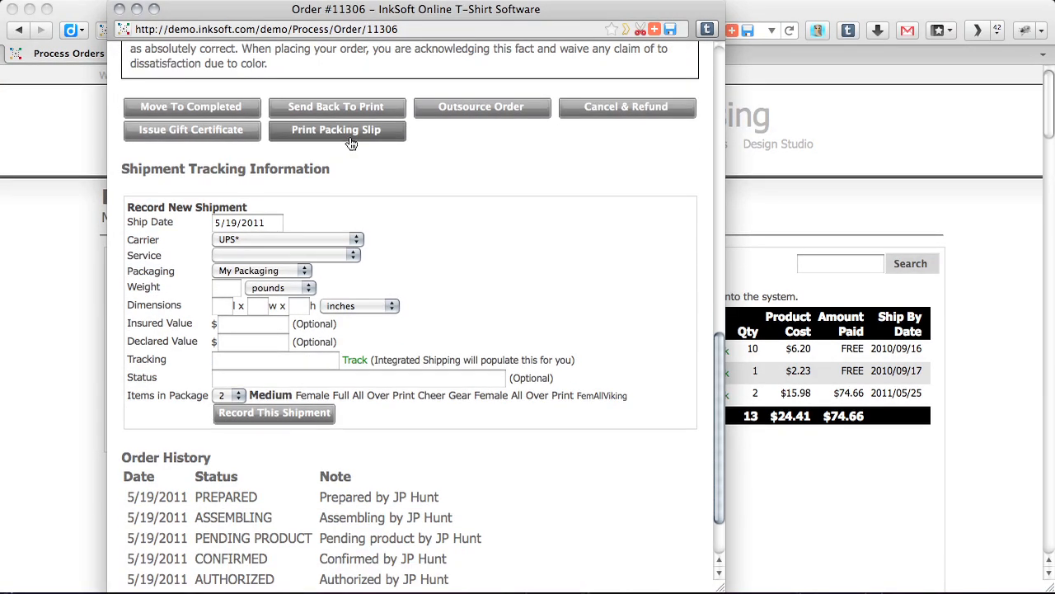
Set the new shipment's ship date to 05/20/2011 in the order's shipment tracking information
scroll(321, 196, down, 3)
drag(136, 119, 262, 129)
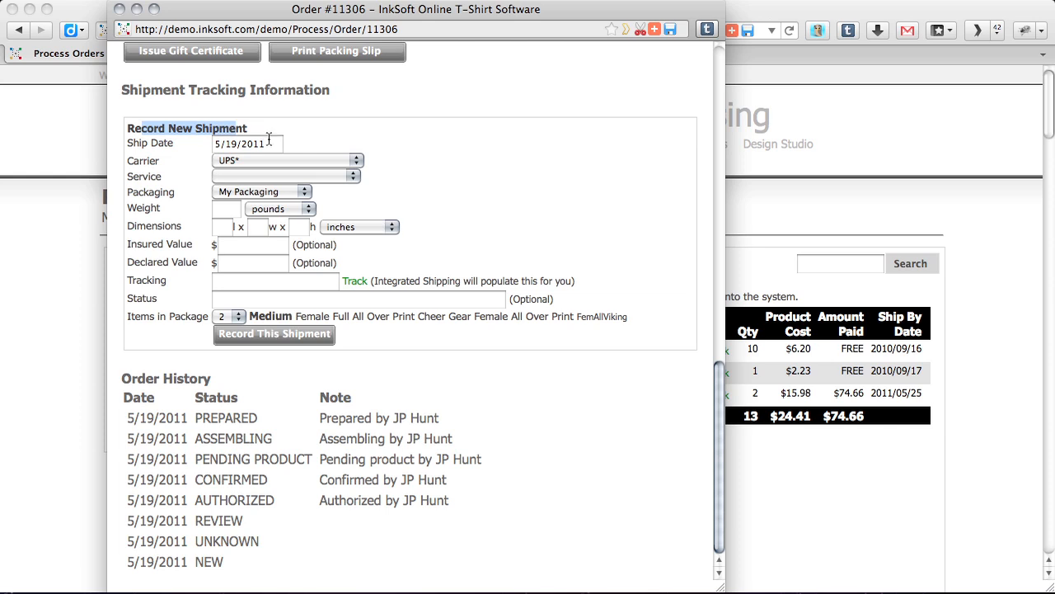
click(265, 144)
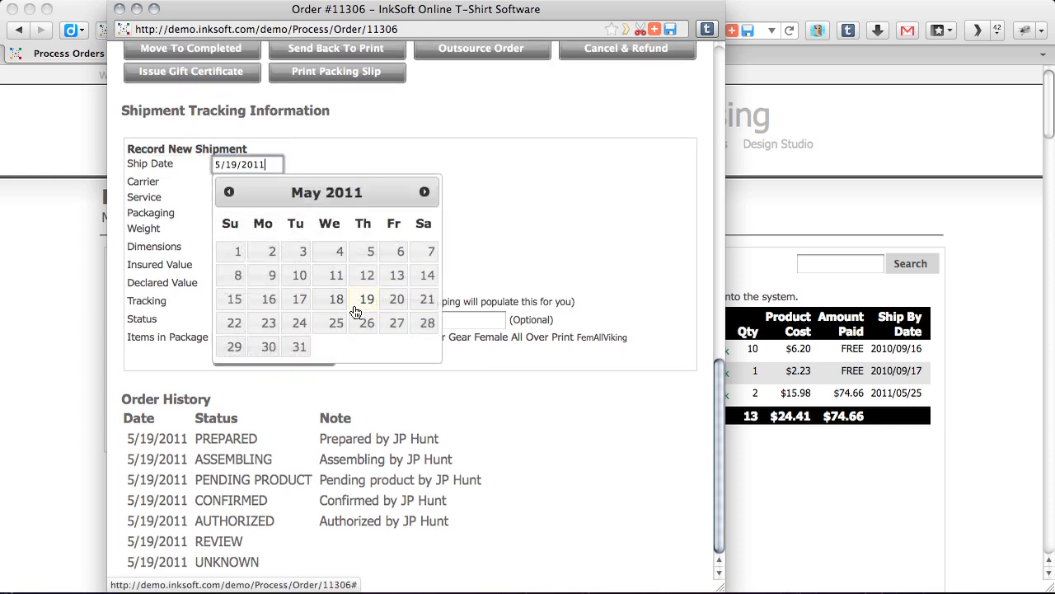
click(397, 298)
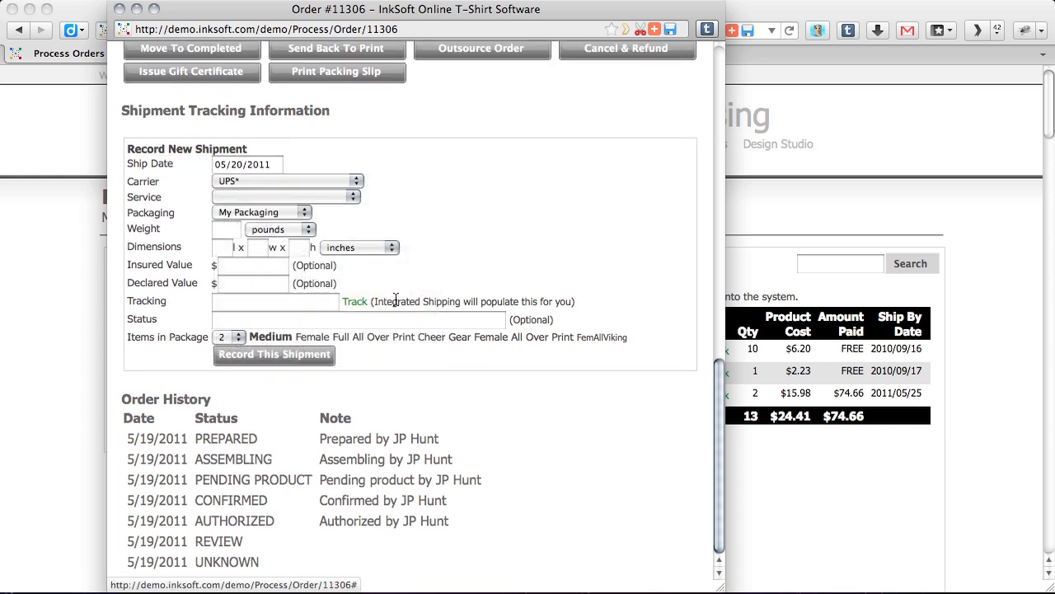
Choose UPS as the shipment's carrier and UPS Next Day Air Saver as its service
click(287, 183)
click(276, 210)
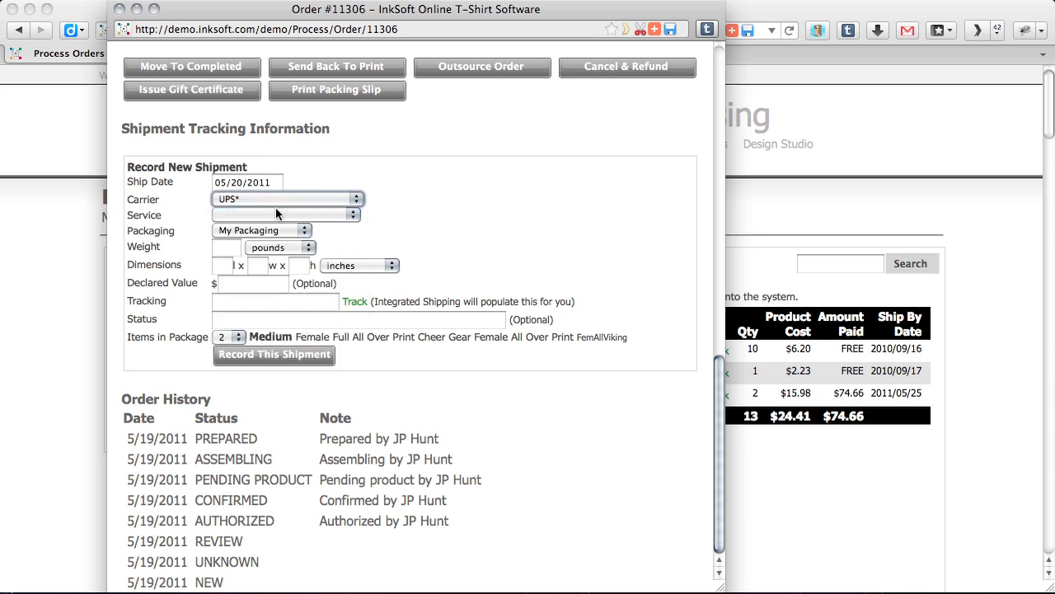
click(305, 213)
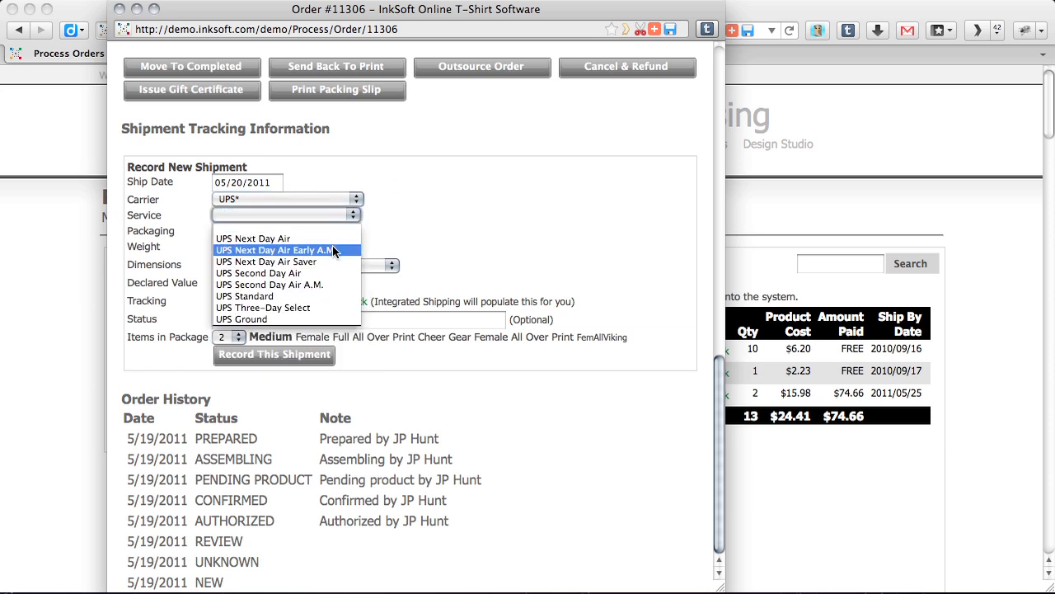
click(271, 260)
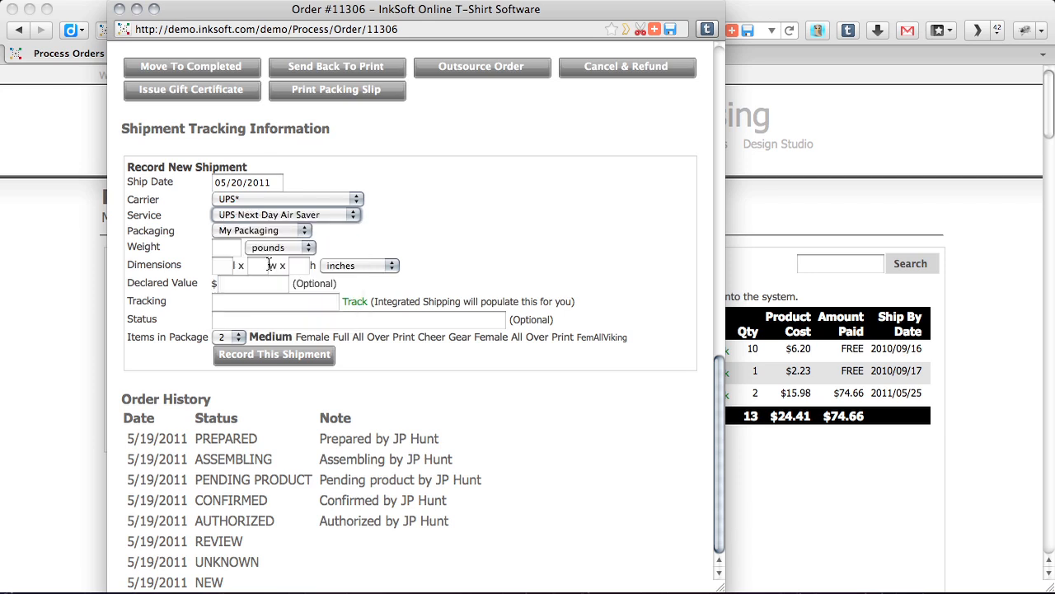
Set the shipment's packaging to My Packaging and its weight to 1 pound, leaving the dimensions blank
click(302, 232)
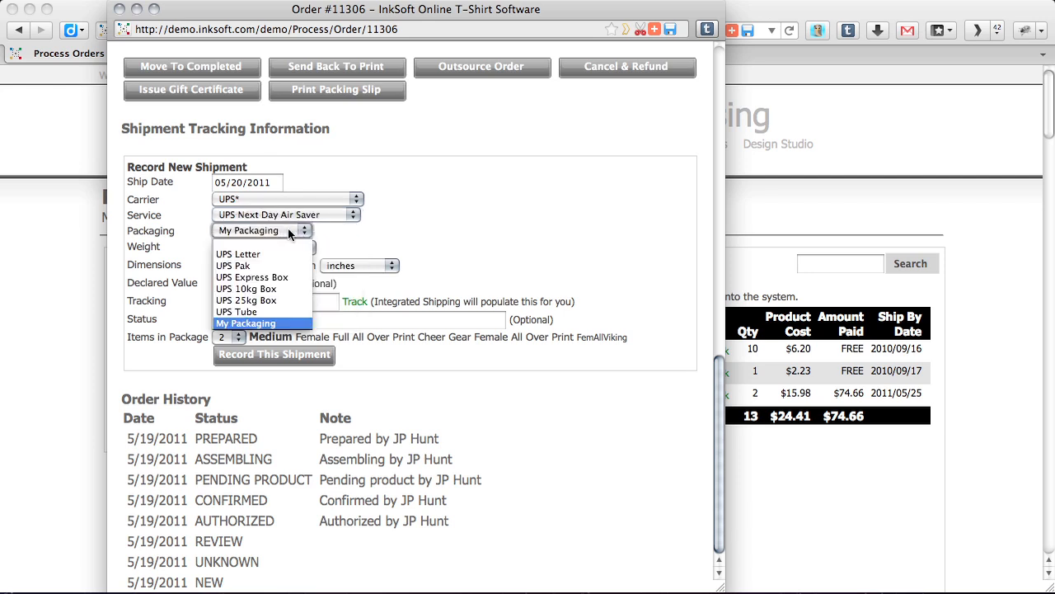
click(263, 324)
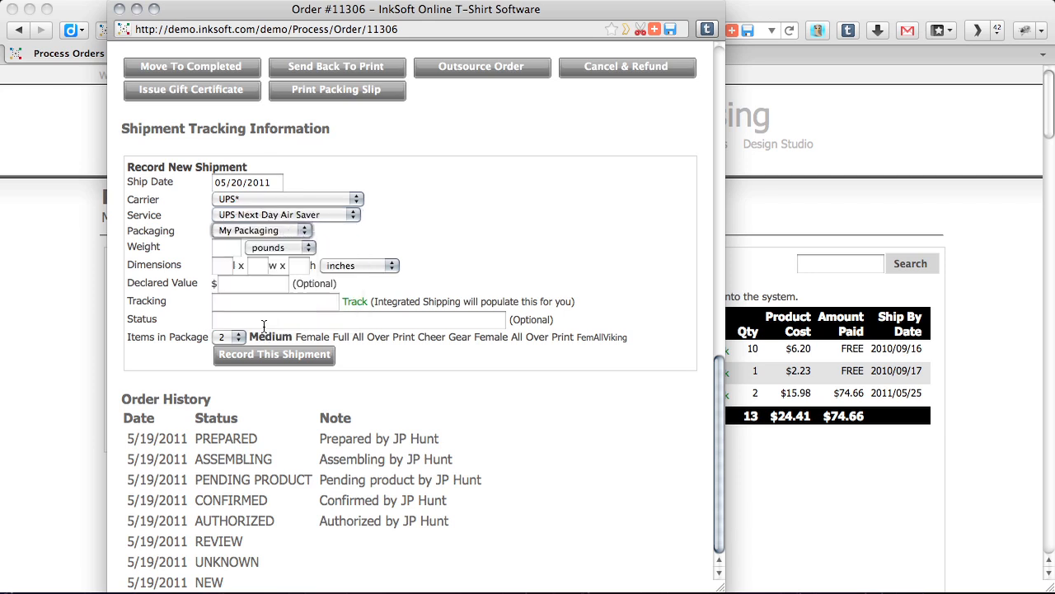
click(227, 251)
text(1)
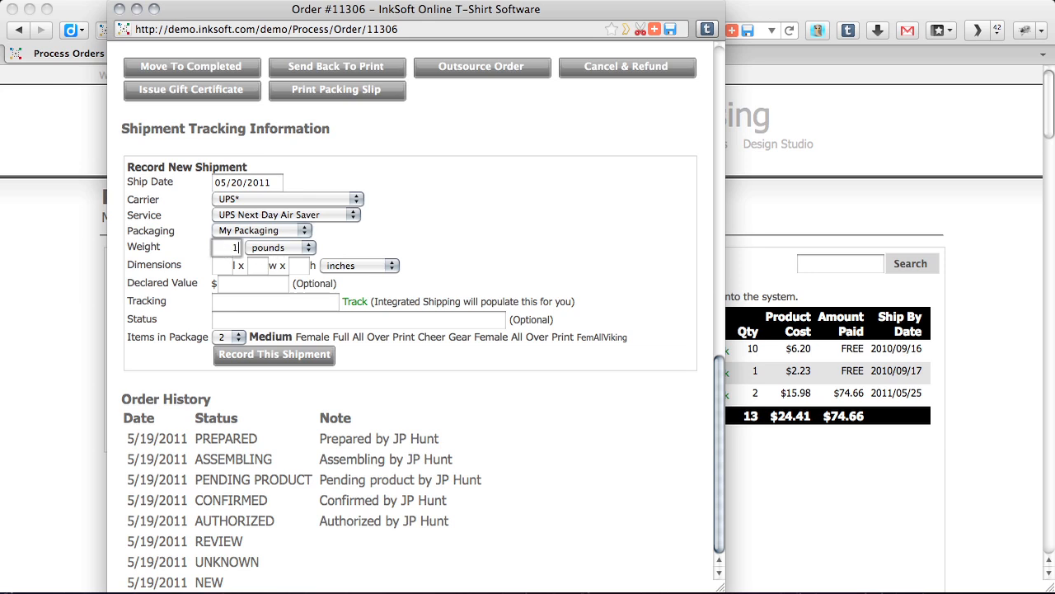
click(231, 267)
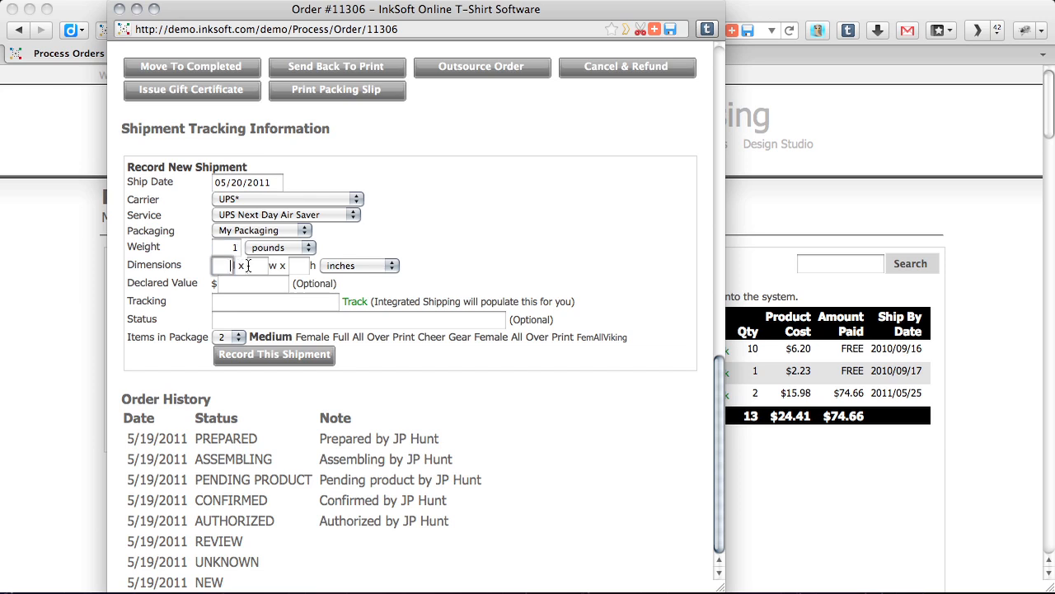
click(250, 265)
click(296, 262)
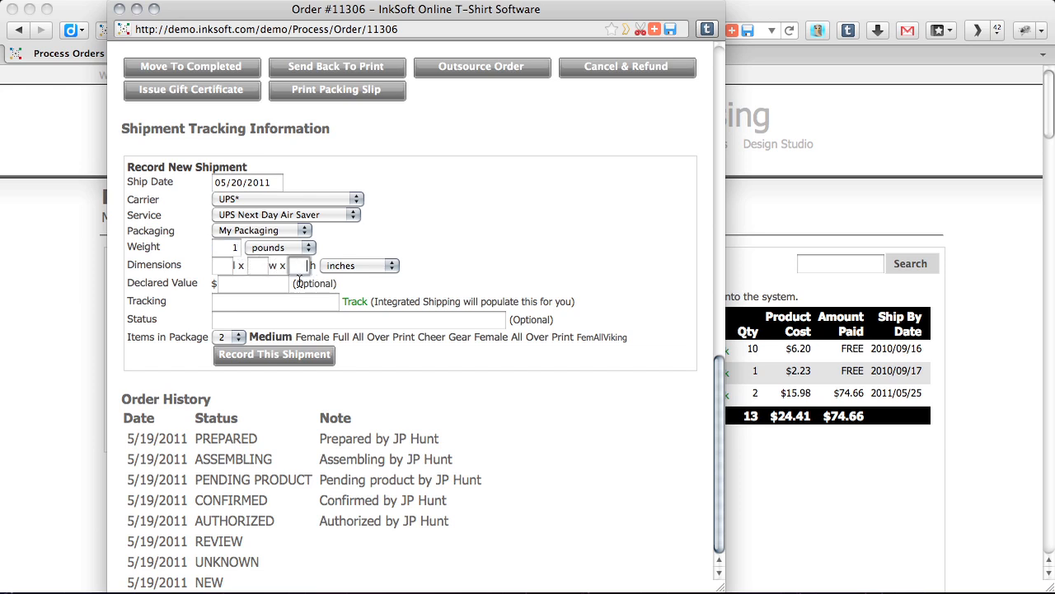
Enter "shipped" as the shipment status and record the shipment
click(250, 323)
text(s)
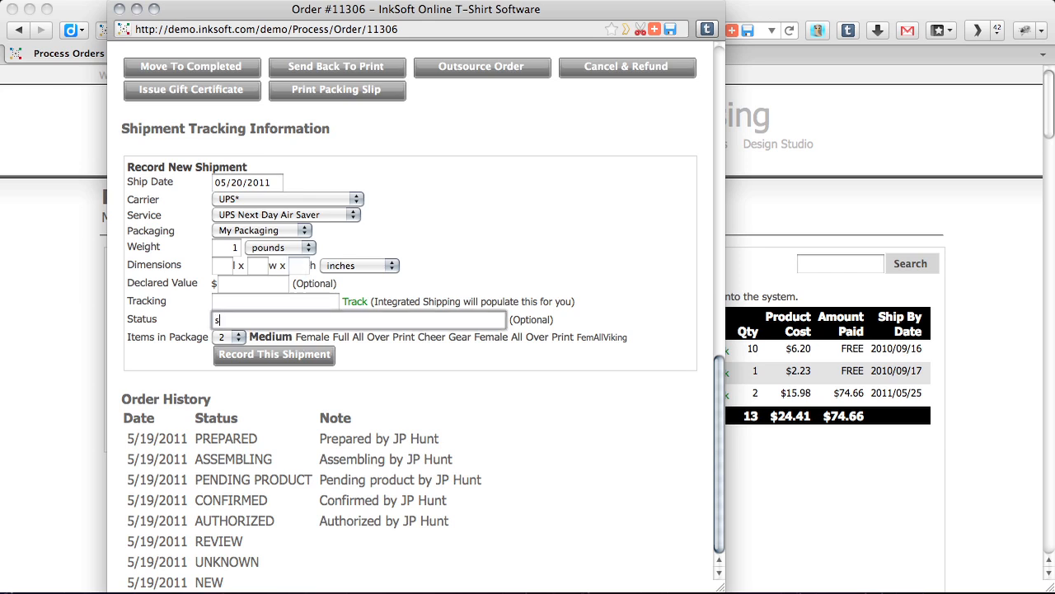
text(hipped)
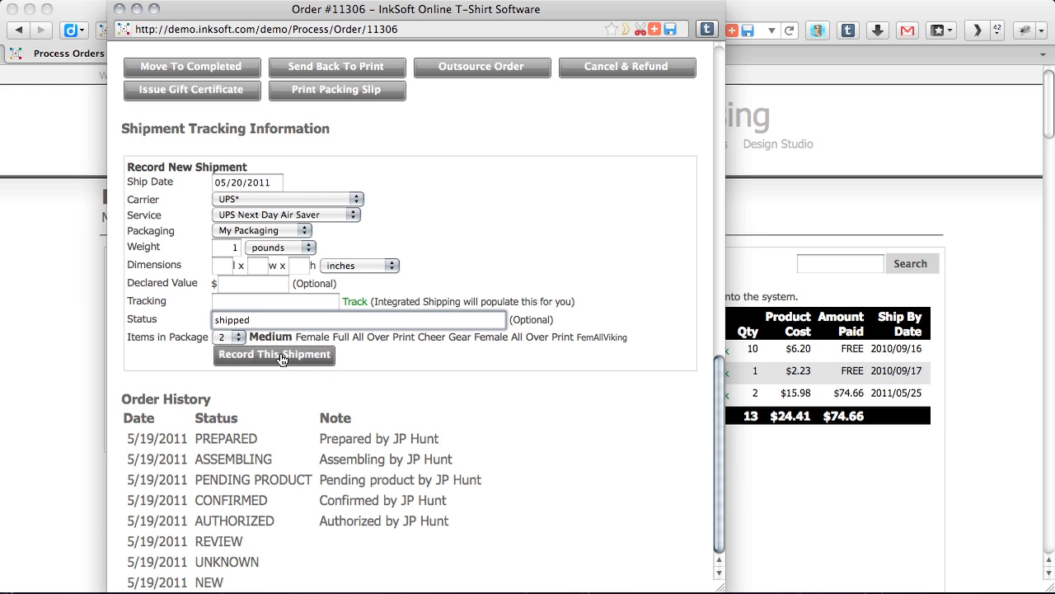
click(330, 355)
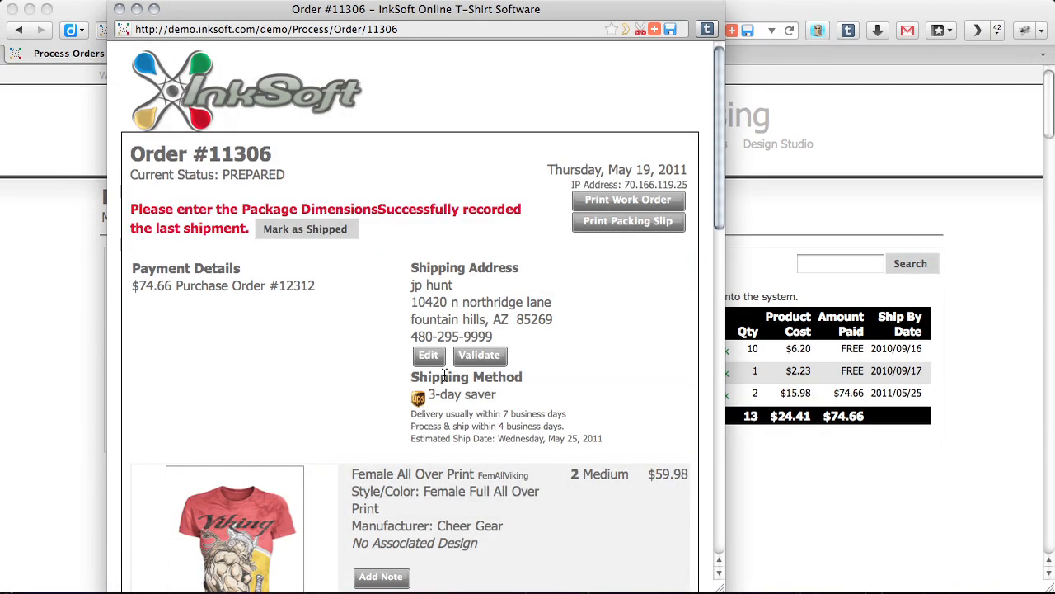
Set the recorded package's dimensions to 2 x 2 x 2 inches and save the shipment changes
click(348, 231)
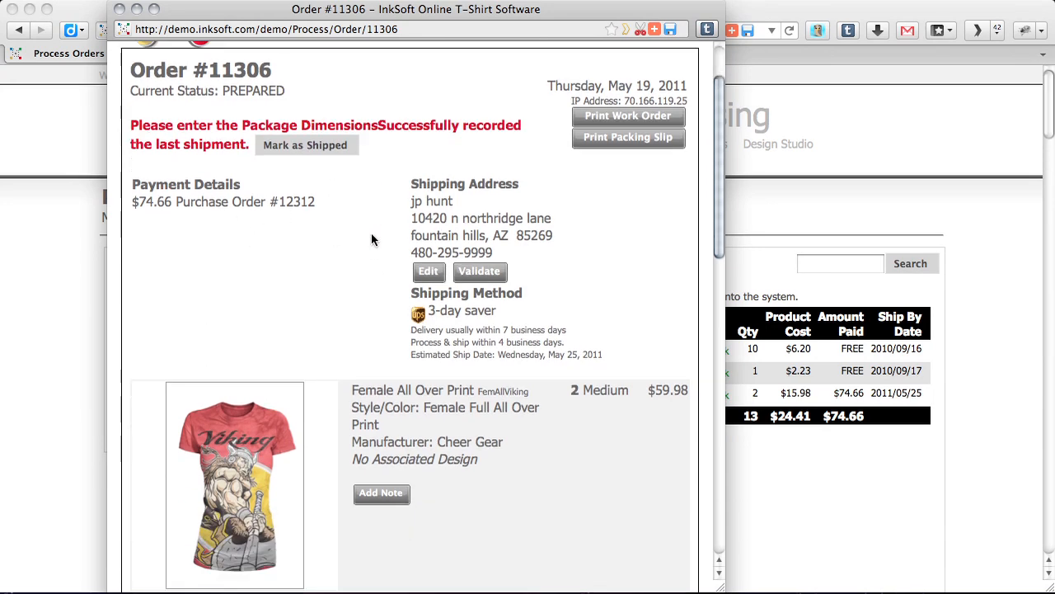
click(237, 408)
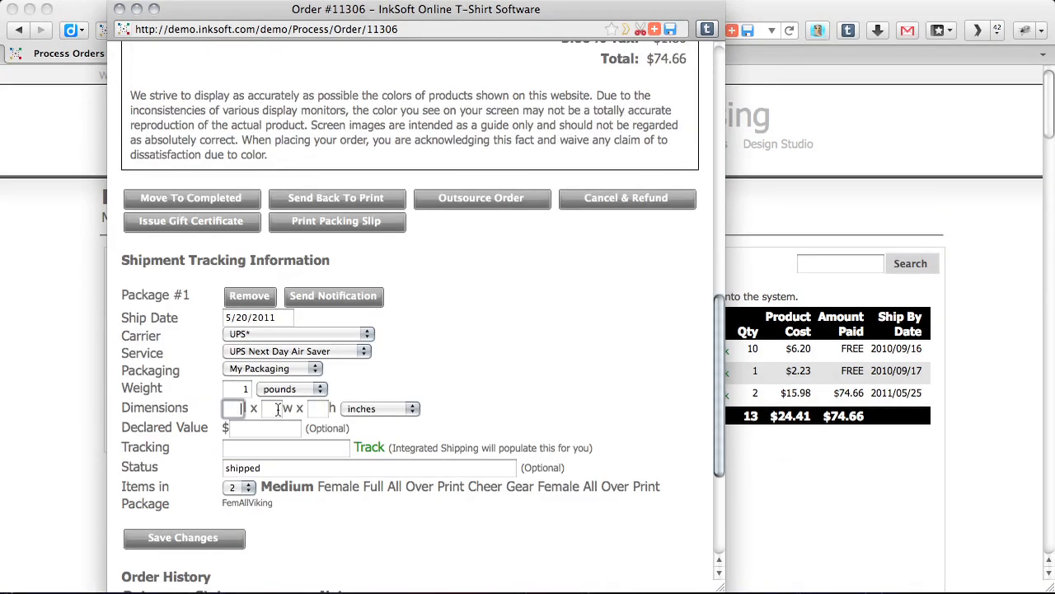
text(1)
key(BackSpace)
text(2)
click(279, 409)
text(2)
click(328, 409)
text(2)
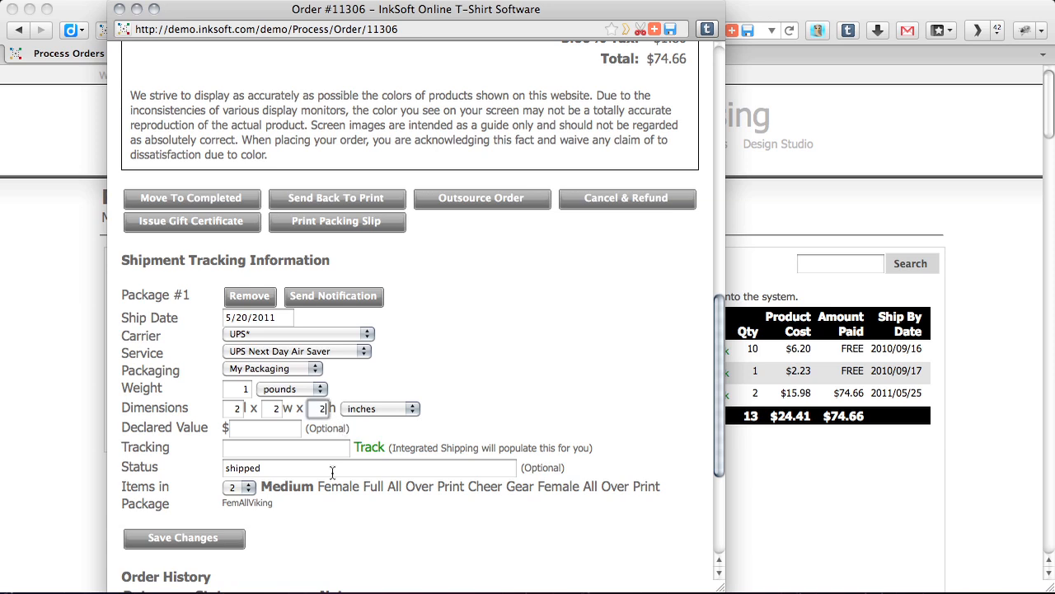
click(195, 540)
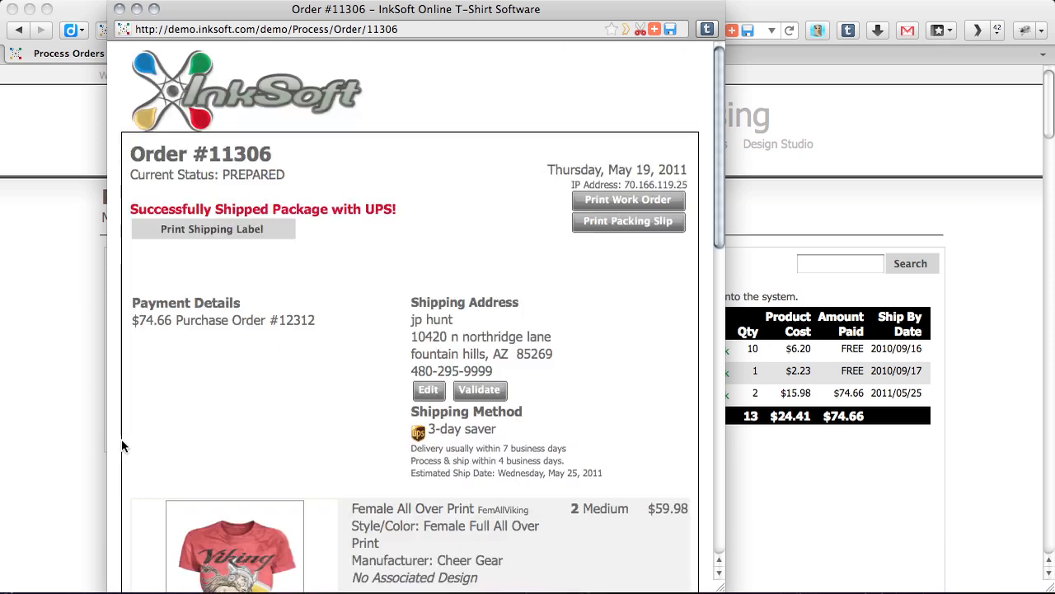
Review the package's UPS tracking number and open its shipping label for printing
scroll(327, 437, down, 10)
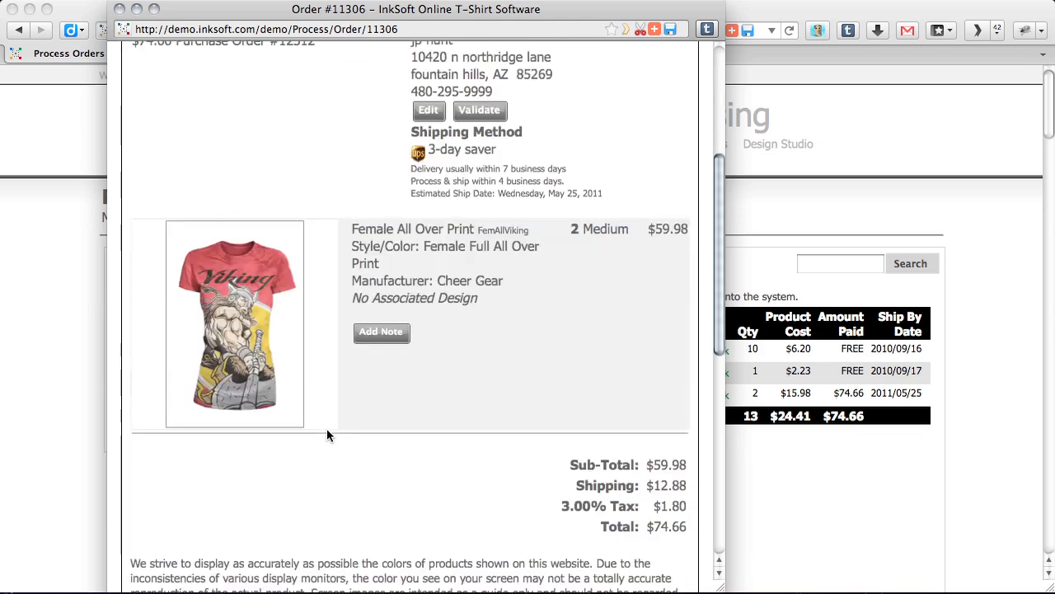
drag(541, 360, 622, 369)
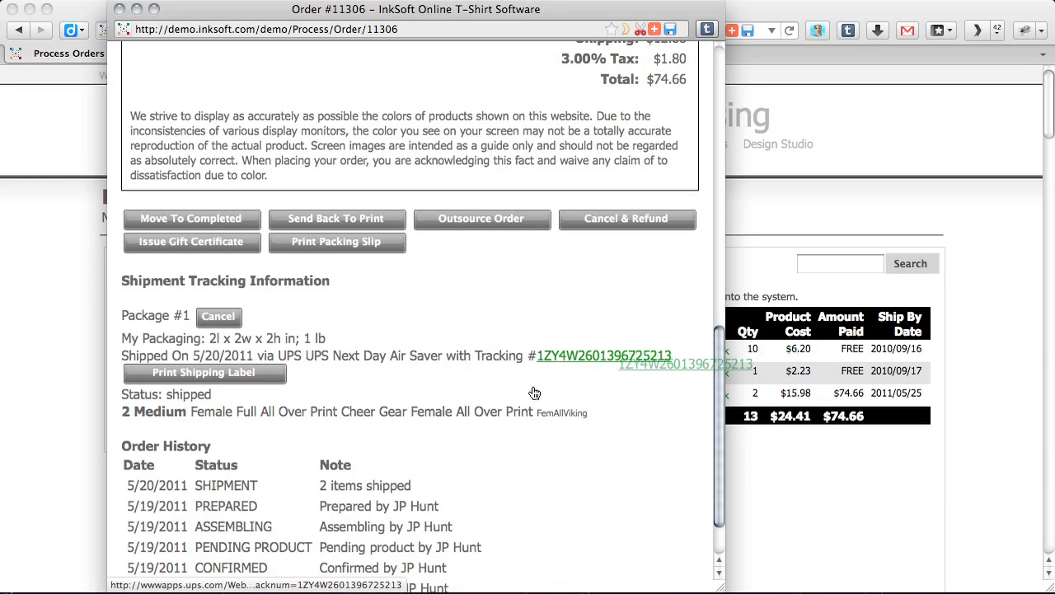
click(216, 373)
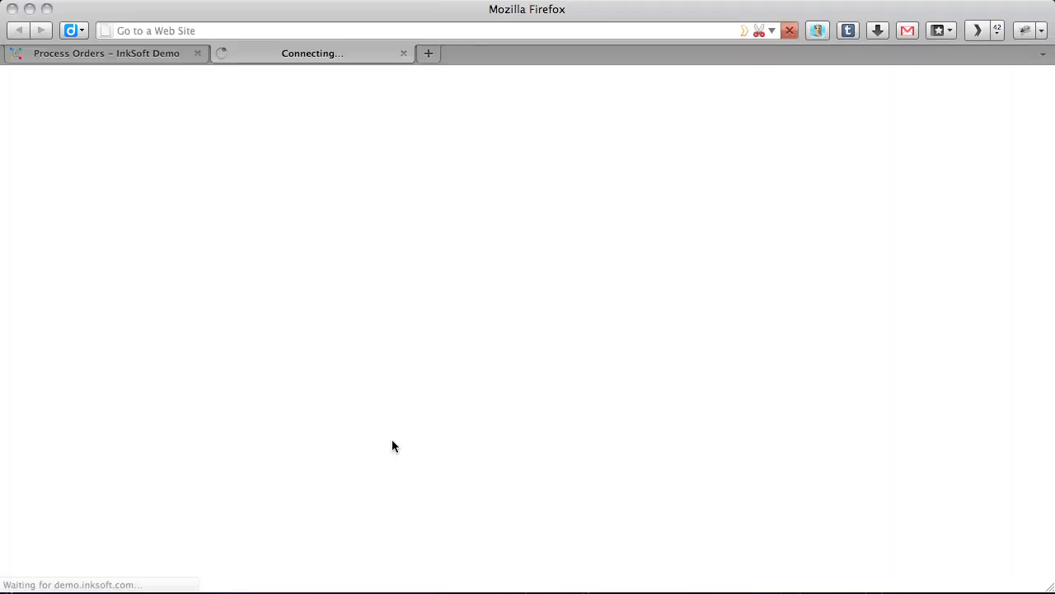